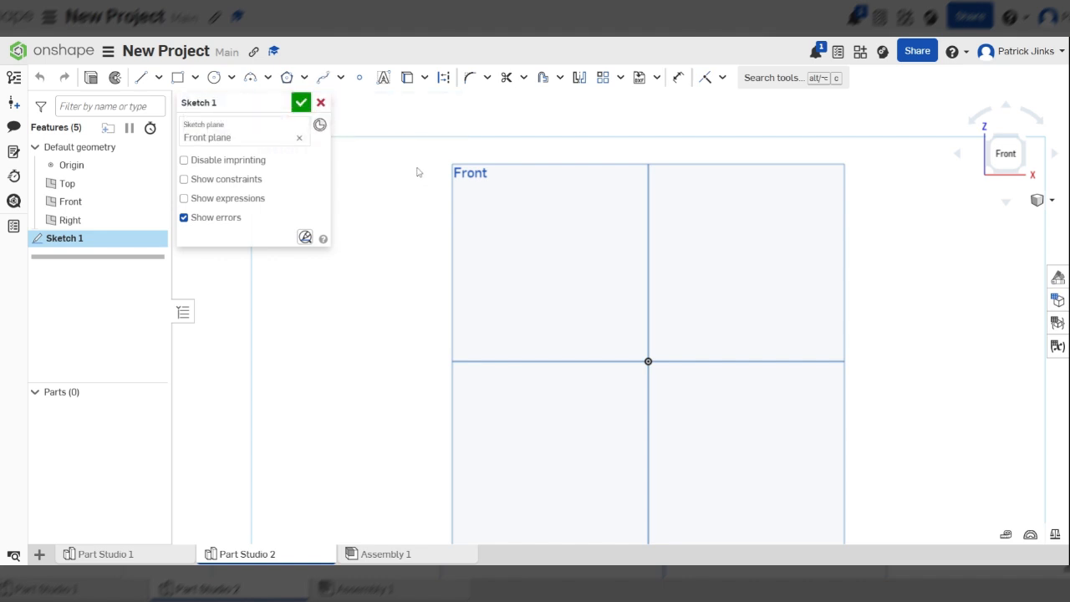
# Sketch a closed seven-sided stepped profile on the Front plane, with a base about 71 mm long and a pointed slanted end.
pyautogui.scroll(-1, 418, 169)
pyautogui.scroll(1, 504, 181)
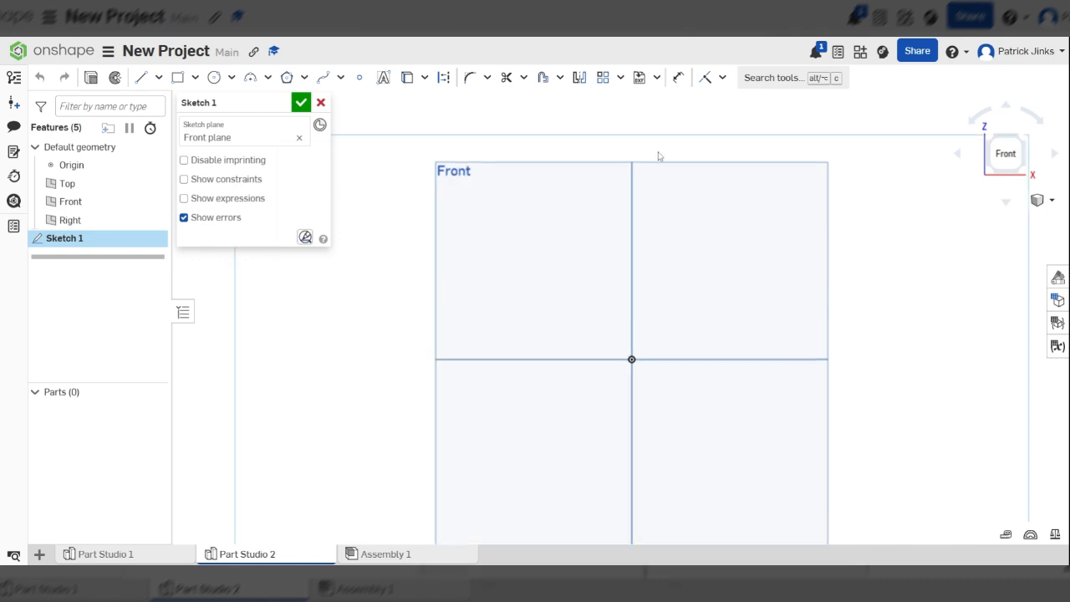
pyautogui.click(136, 78)
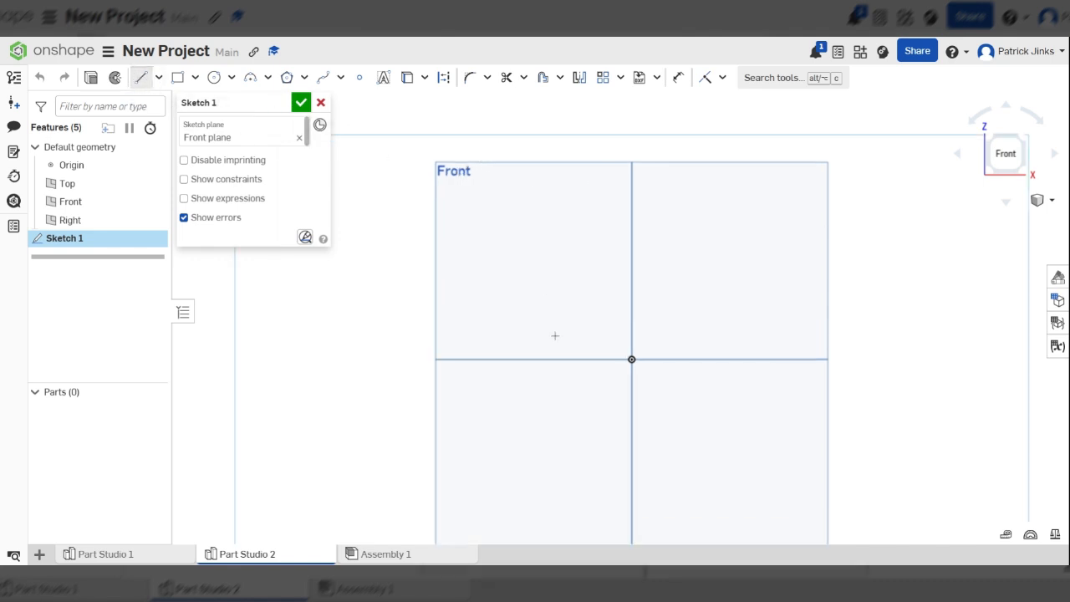
pyautogui.click(583, 310)
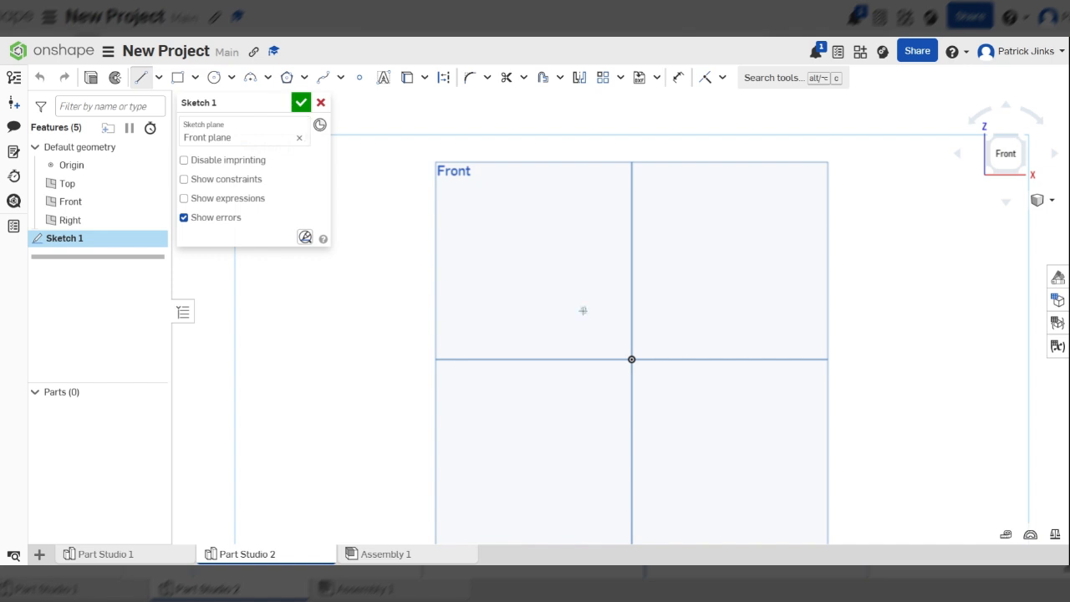
pyautogui.click(397, 310)
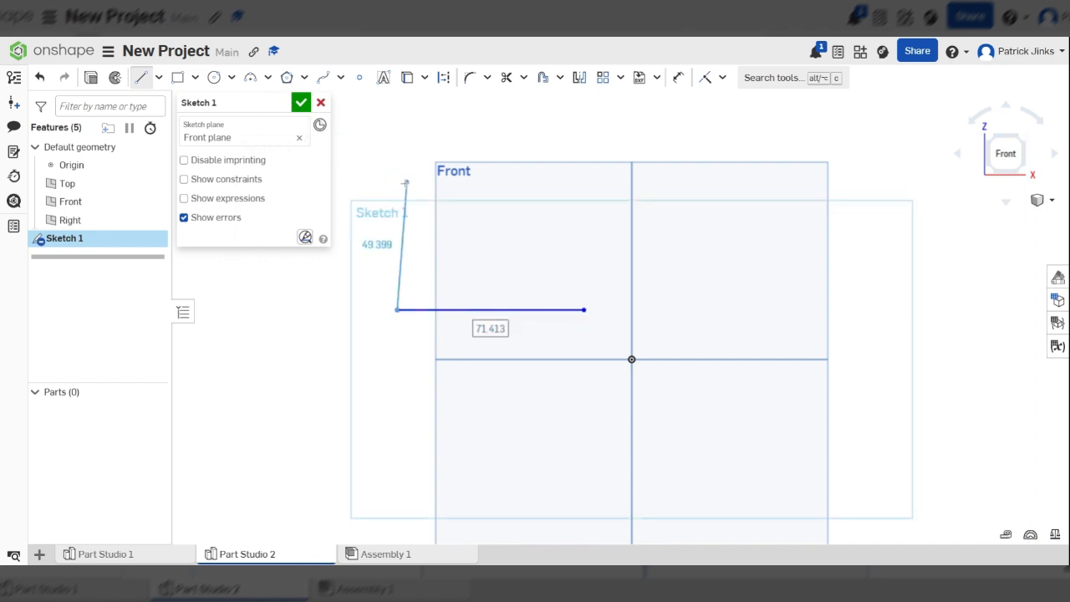
pyautogui.click(397, 181)
pyautogui.click(483, 181)
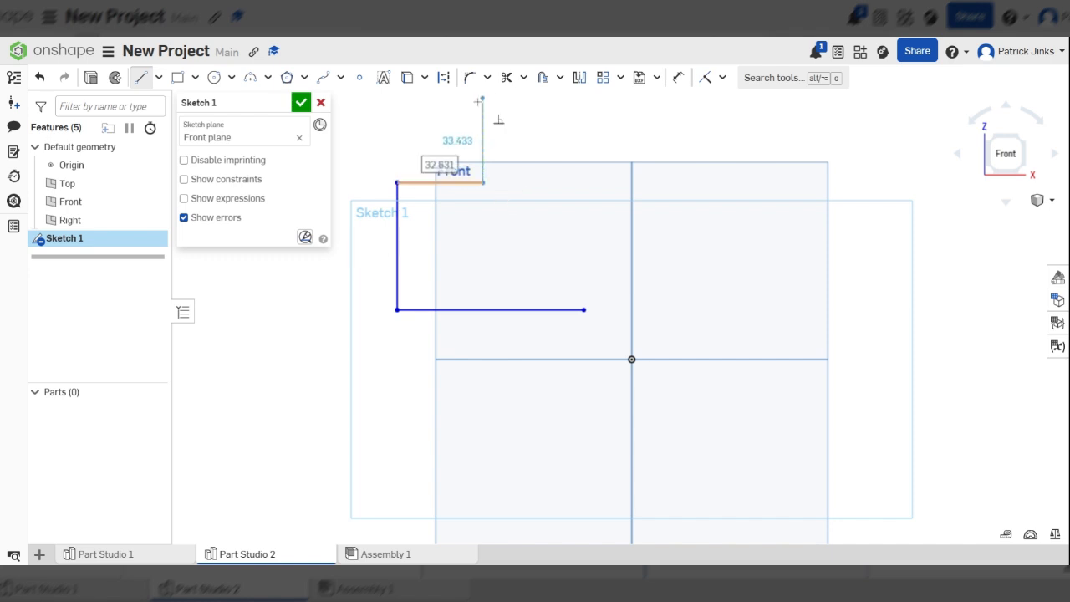
pyautogui.click(483, 116)
pyautogui.click(554, 117)
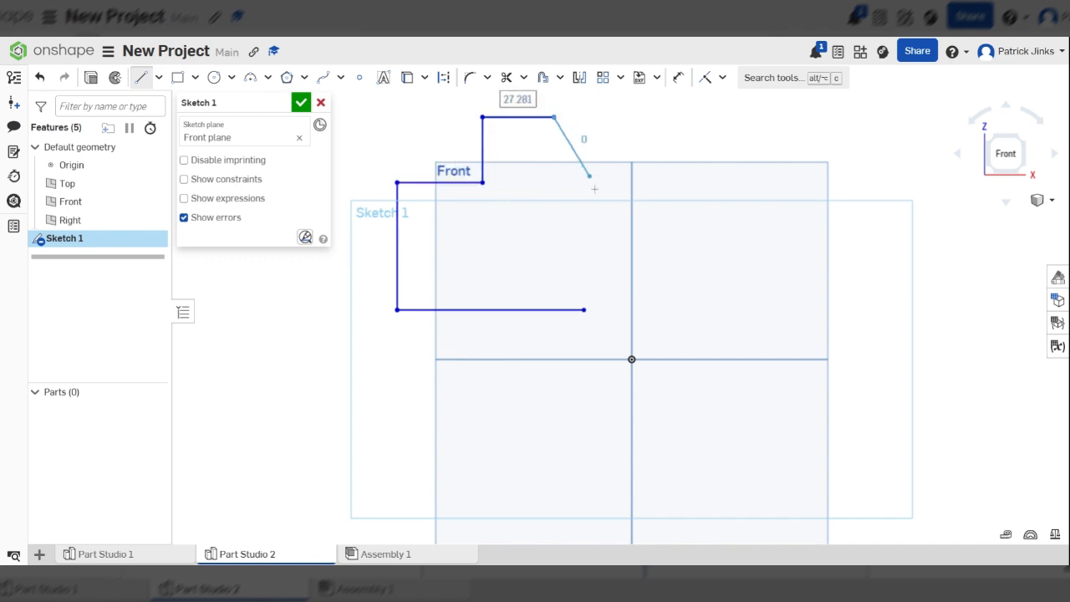
pyautogui.click(610, 217)
pyautogui.click(583, 310)
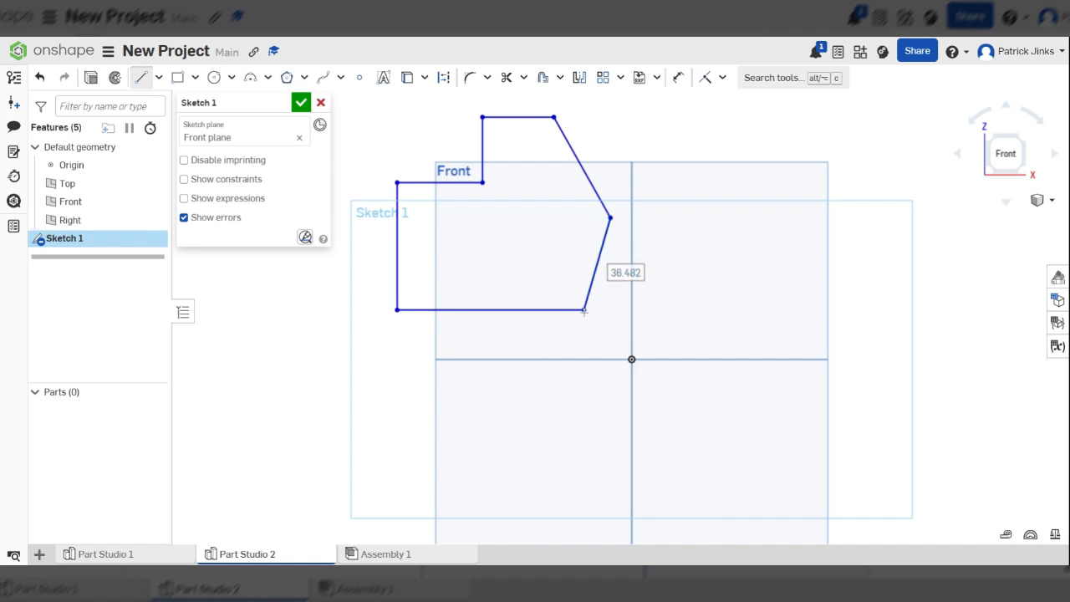
# Apply a sketch fillet to all seven corners of the closed profile.
pyautogui.scroll(-3, 707, 342)
pyautogui.scroll(5, 595, 261)
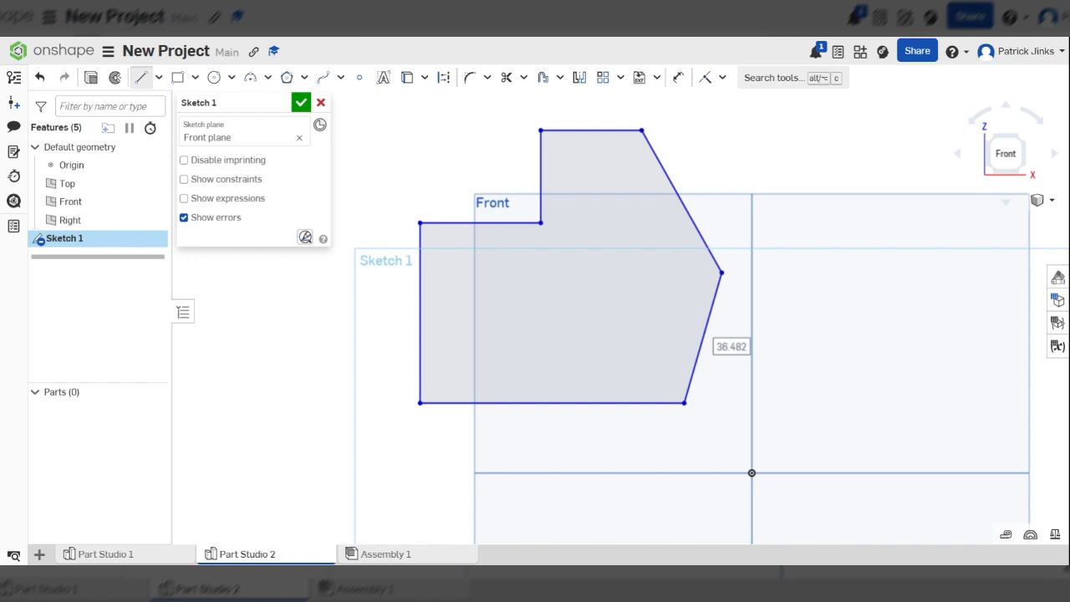
pyautogui.scroll(-1, 467, 148)
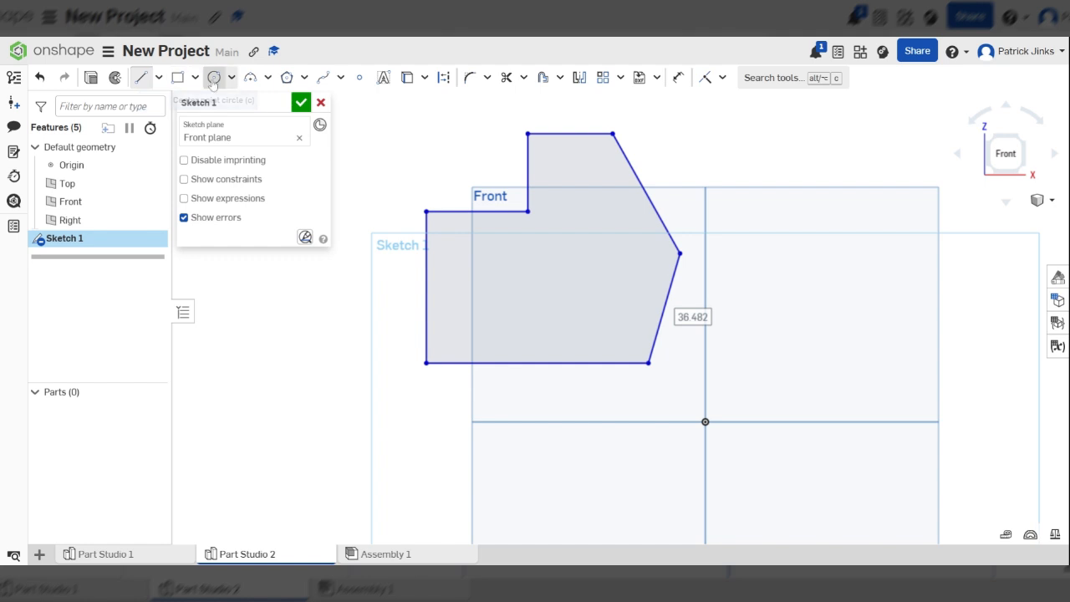
pyautogui.click(472, 80)
pyautogui.click(426, 212)
pyautogui.click(522, 216)
pyautogui.click(526, 213)
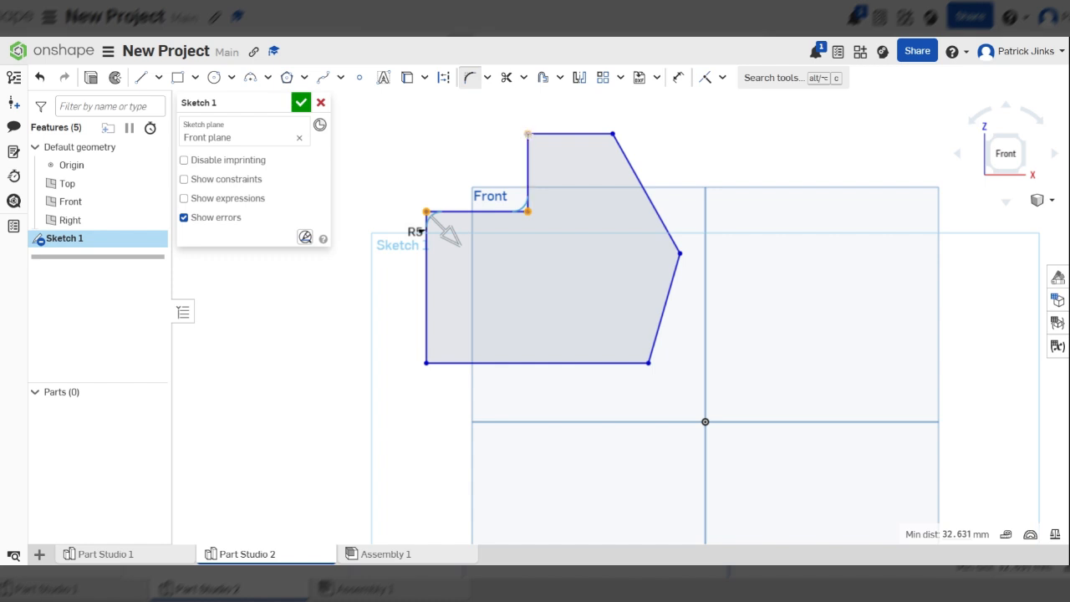
pyautogui.click(527, 134)
pyautogui.click(612, 134)
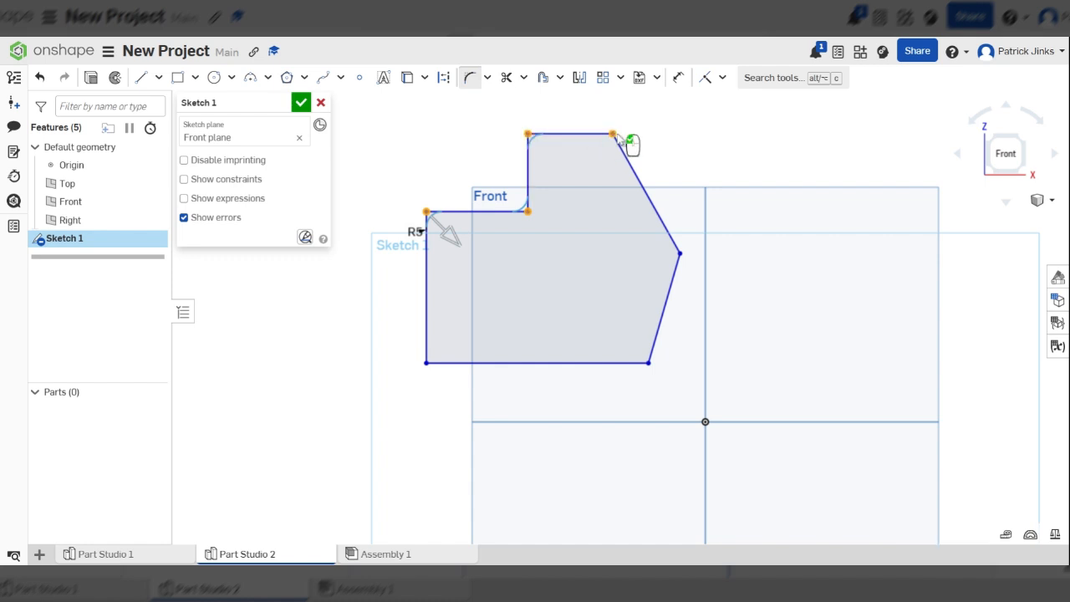
pyautogui.click(679, 253)
pyautogui.click(648, 363)
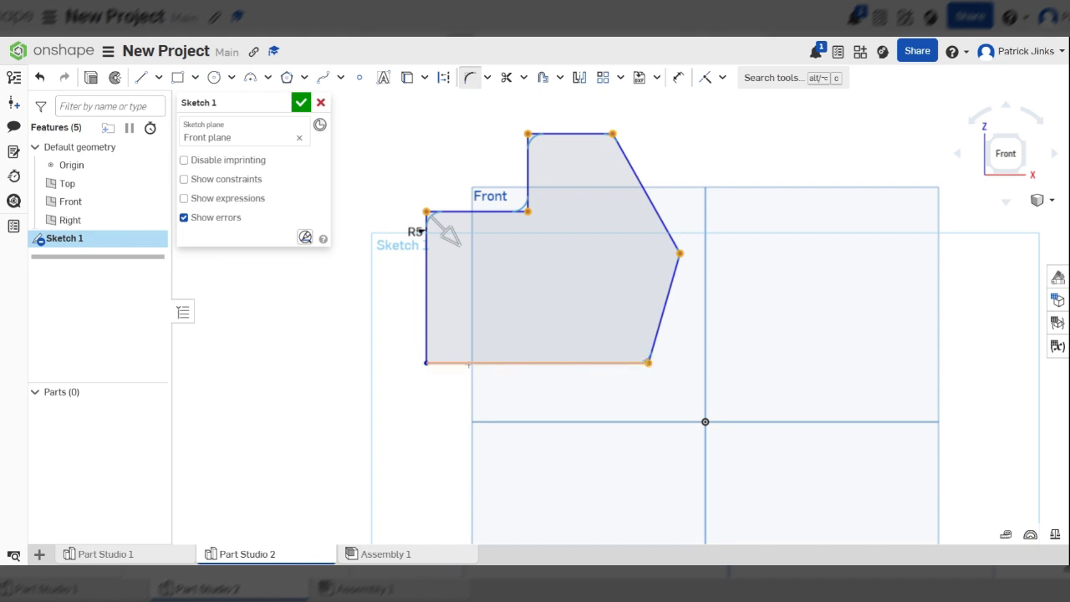
pyautogui.click(426, 362)
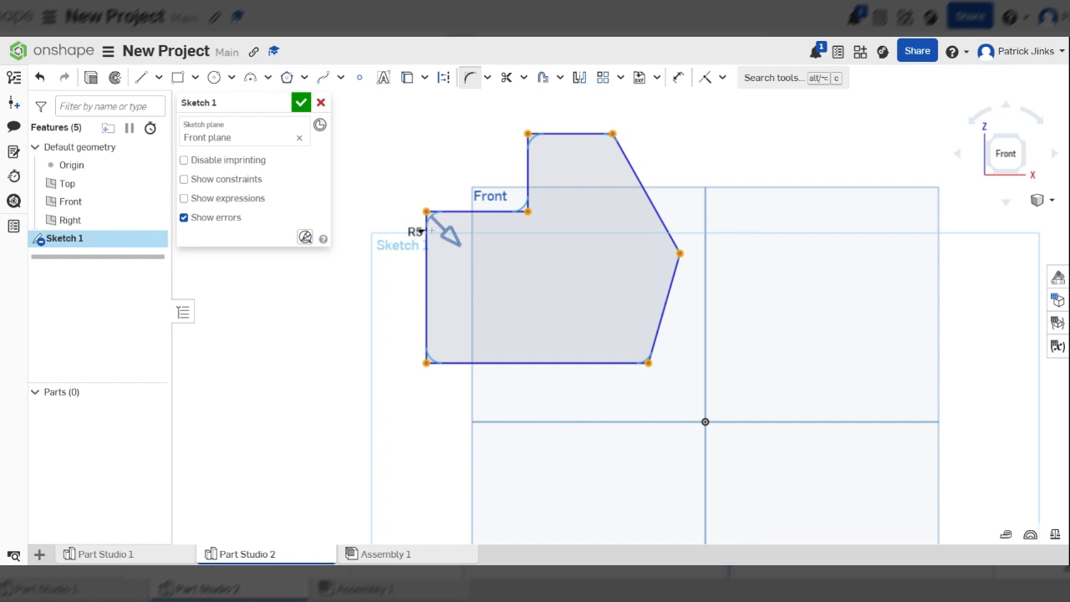
# Set the shared radius of the corner fillets to 10 mm.
pyautogui.moveTo(415, 243); pyautogui.dragTo(401, 159)
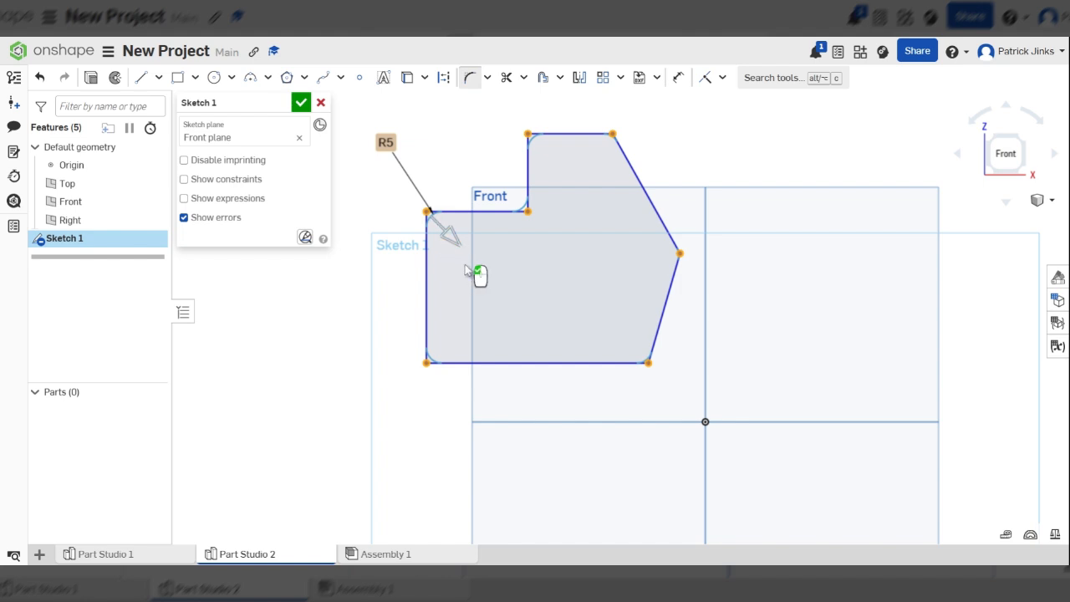
pyautogui.moveTo(449, 232); pyautogui.dragTo(411, 193)
pyautogui.doubleClick(384, 144)
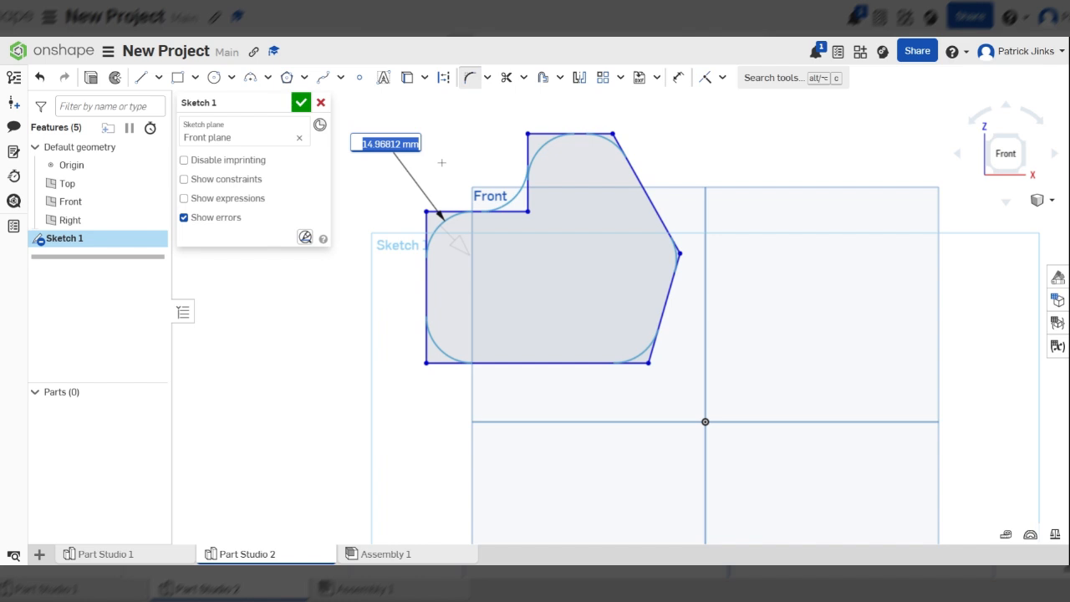
pyautogui.write('15')
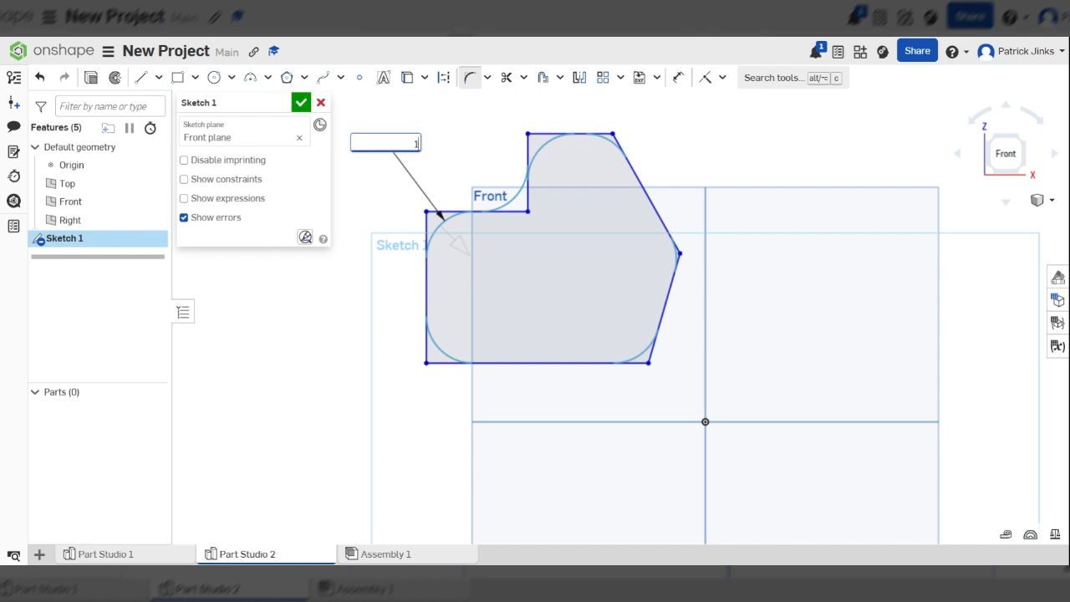
pyautogui.press('Return')
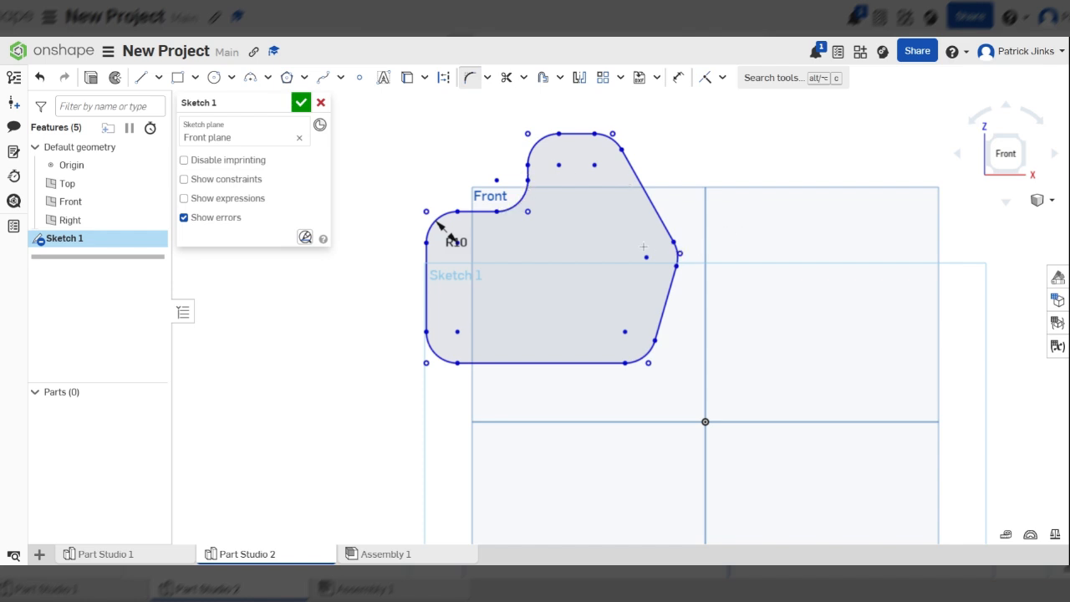
pyautogui.scroll(-3, 673, 163)
pyautogui.scroll(5, 680, 163)
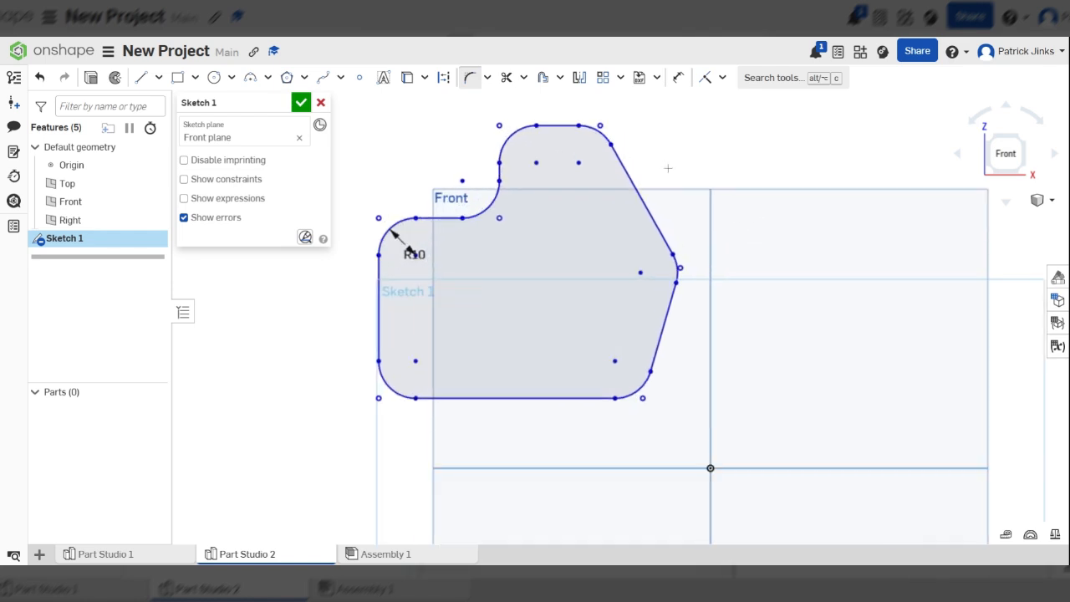
pyautogui.scroll(-2, 785, 182)
pyautogui.scroll(2, 557, 190)
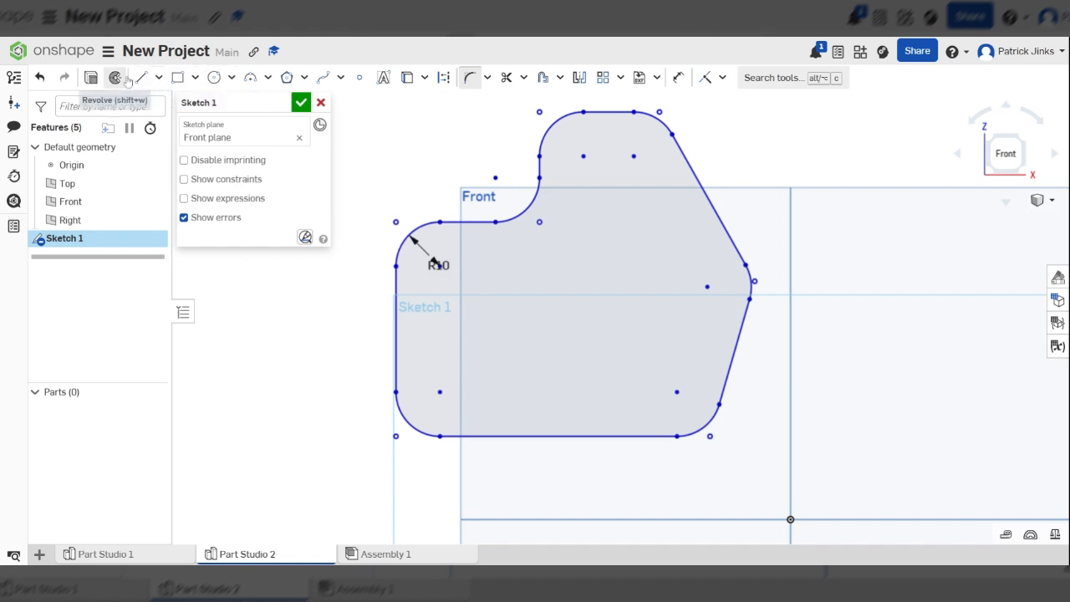
pyautogui.scroll(-2, 573, 270)
pyautogui.scroll(1, 551, 271)
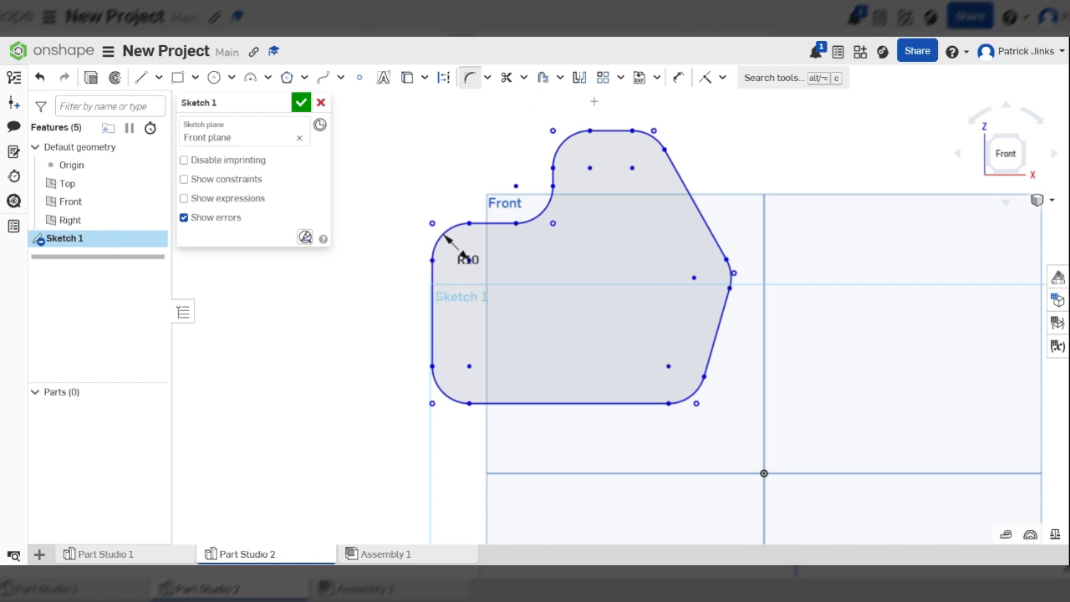
# Try dimensioning the left vertical edge's length and the distance between the upper-left horizontal edge and the base.
pyautogui.click(677, 79)
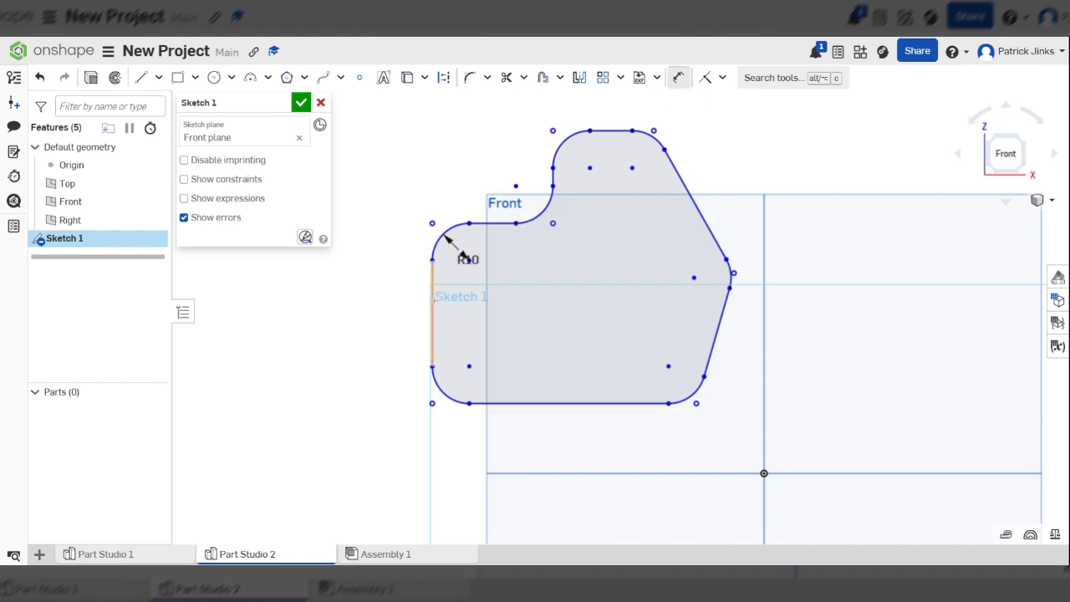
pyautogui.click(433, 298)
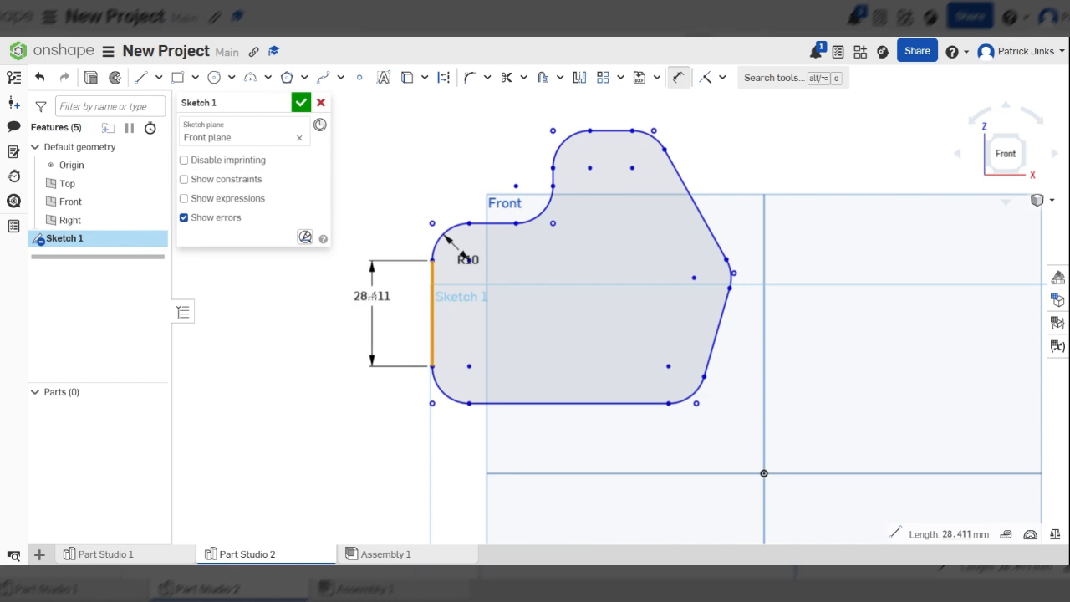
pyautogui.press('Escape')
pyautogui.press('d')
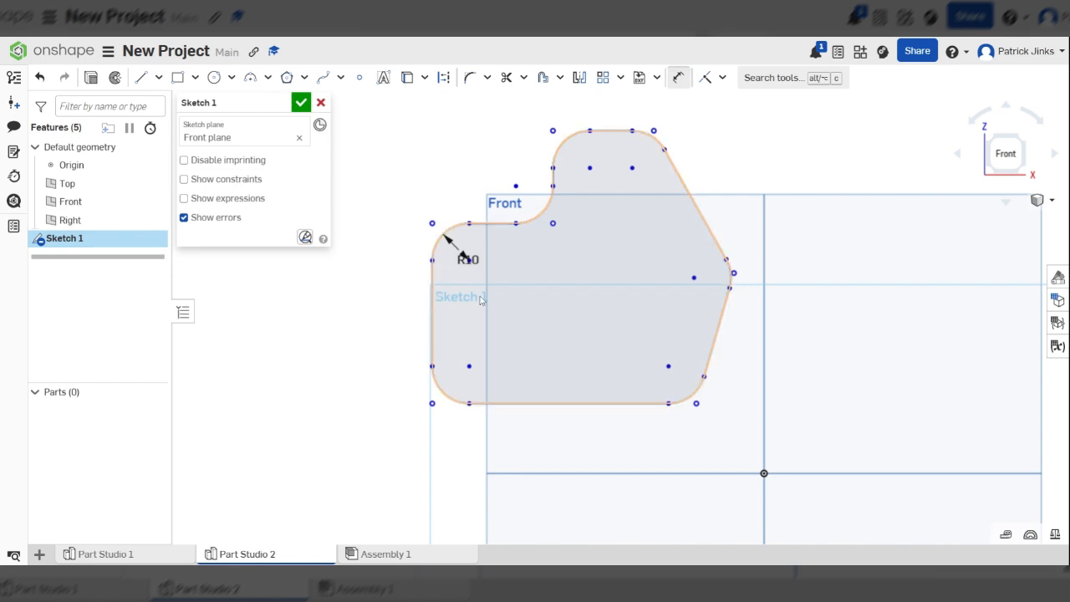
pyautogui.click(498, 223)
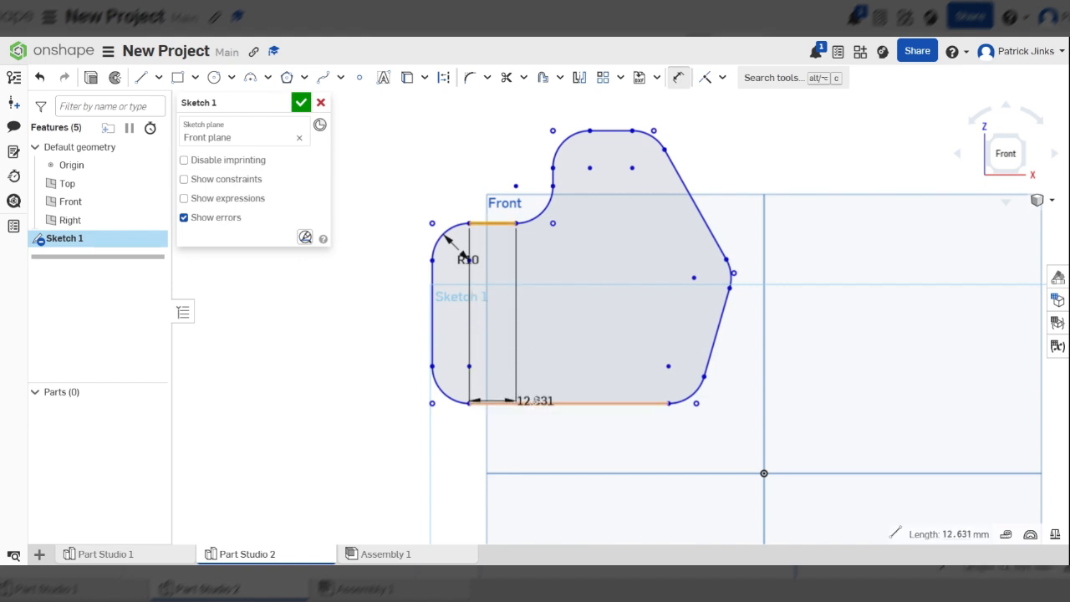
pyautogui.click(509, 403)
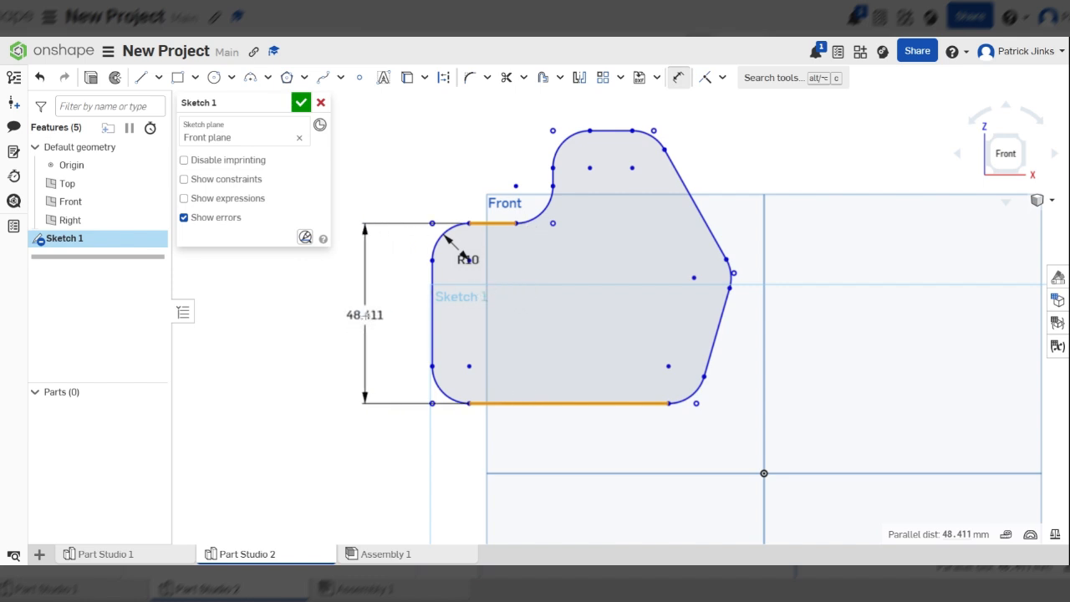
pyautogui.press('Escape')
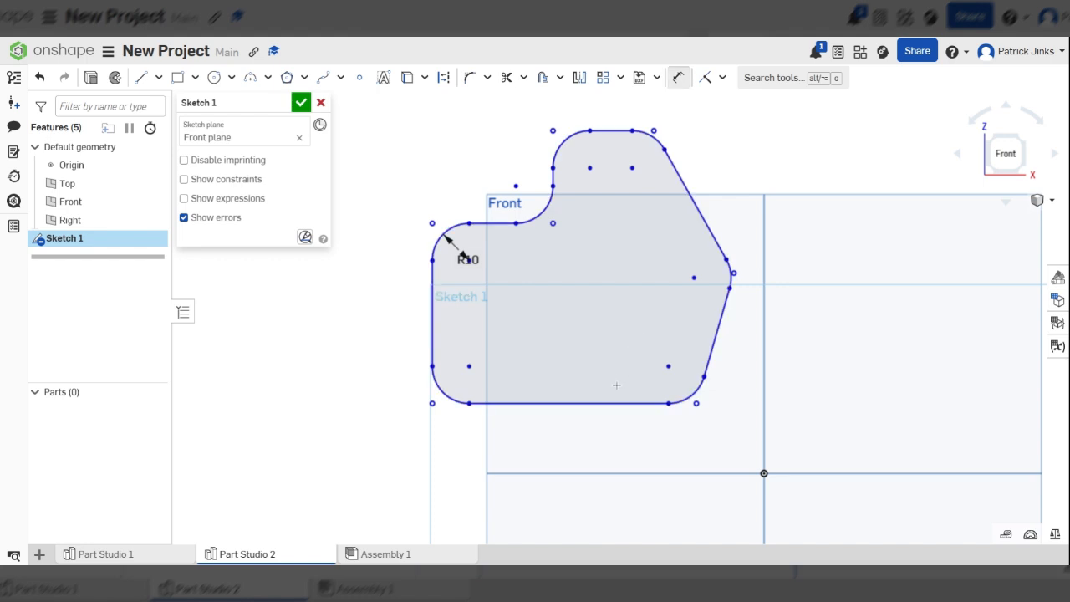
# Try dimensioning the angle between the base and the lower slanted edge of the profile.
pyautogui.click(615, 402)
pyautogui.click(715, 338)
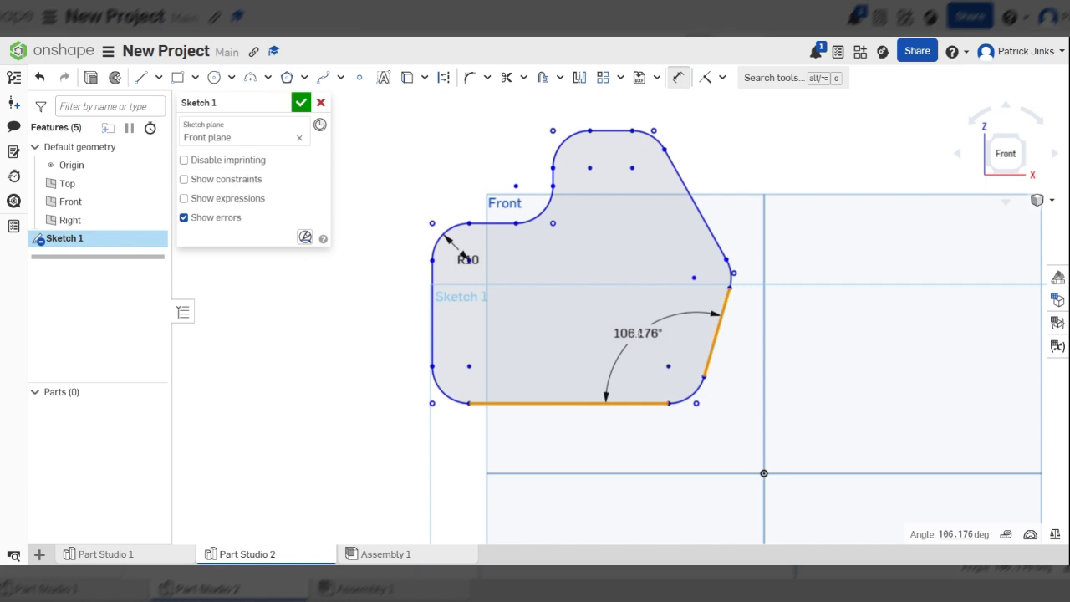
pyautogui.press('Escape')
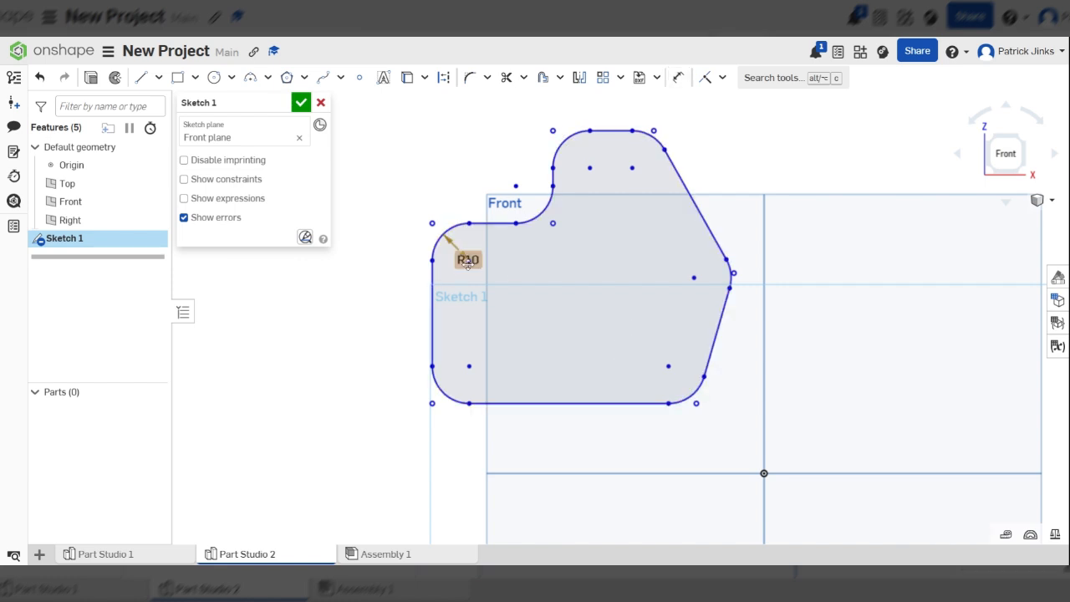
# Move the R10 label outside the profile and sketch a circle about 30.5 mm in diameter inside the profile's left half.
pyautogui.moveTo(468, 262); pyautogui.dragTo(412, 156)
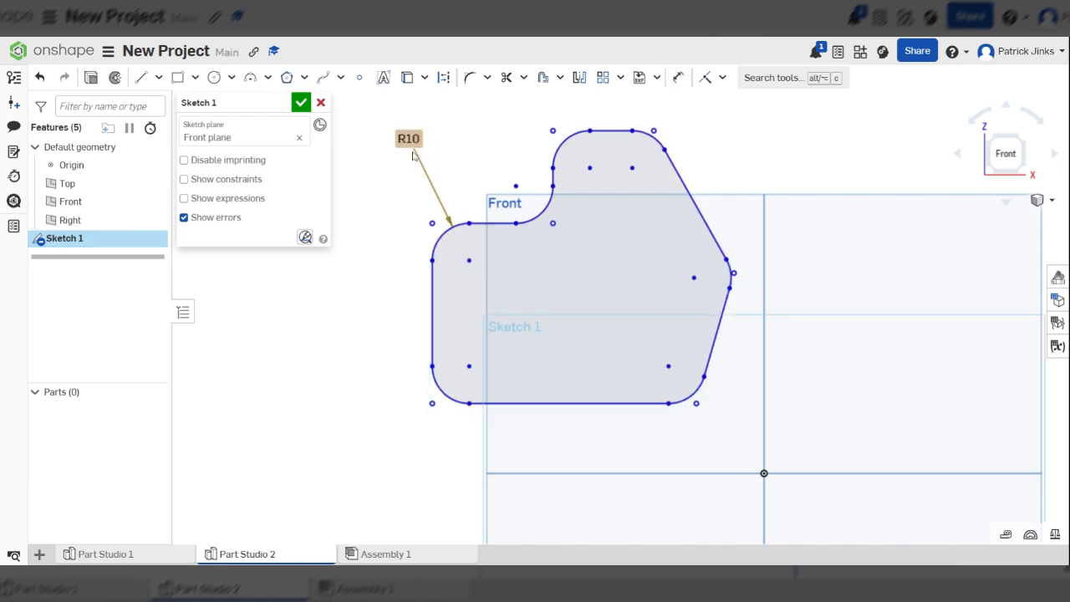
pyautogui.click(214, 77)
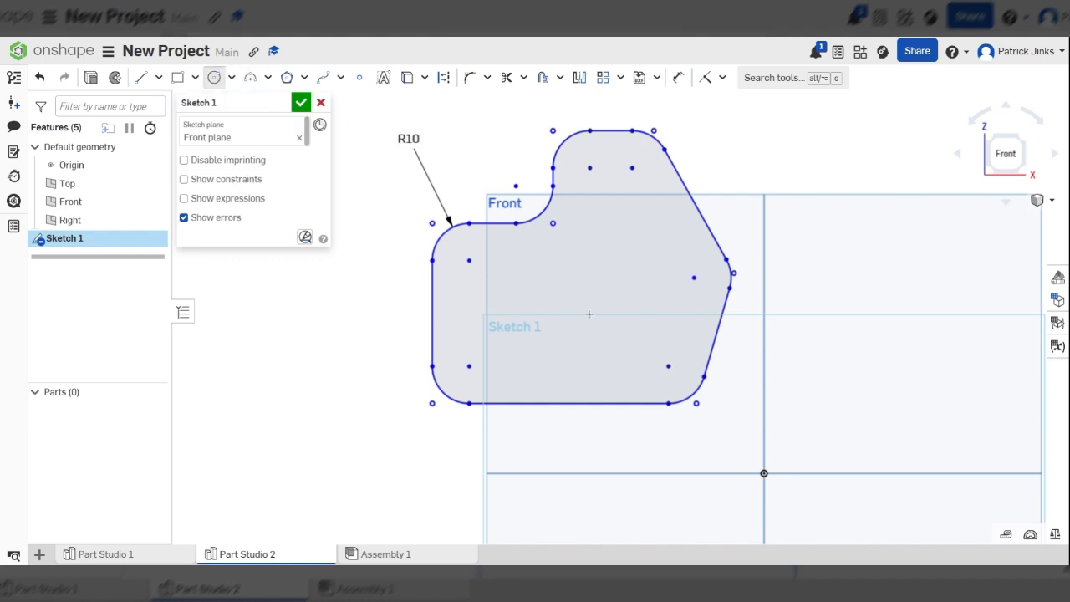
pyautogui.click(529, 299)
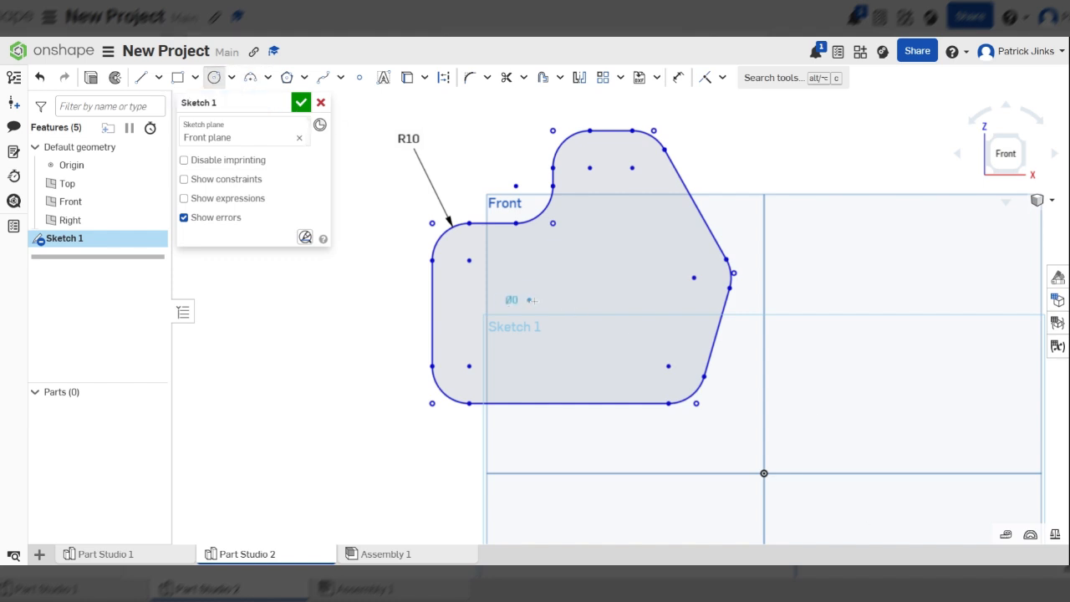
pyautogui.click(582, 314)
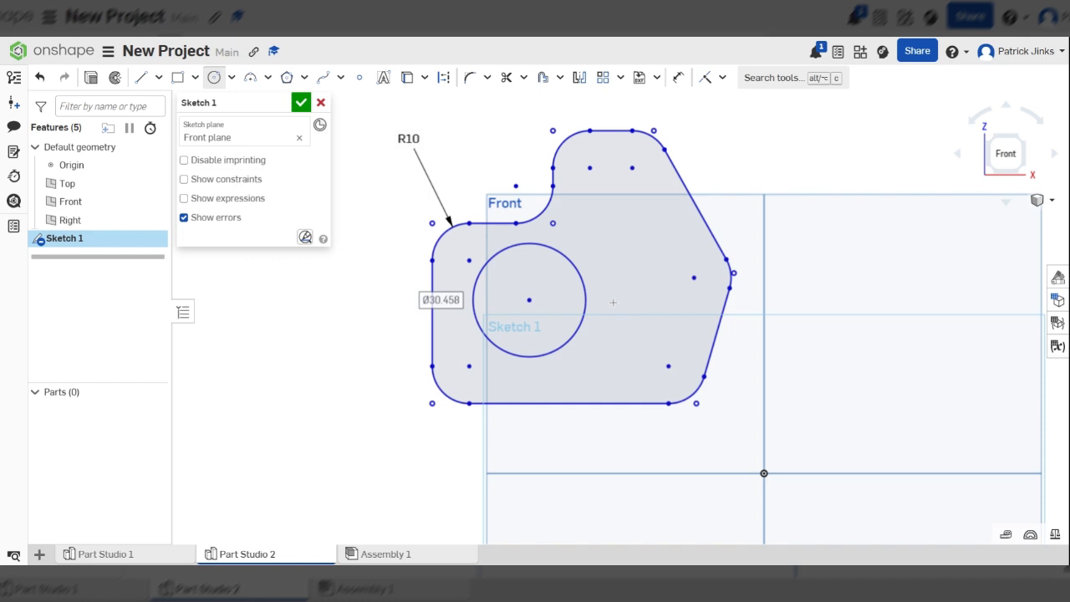
pyautogui.click(576, 273)
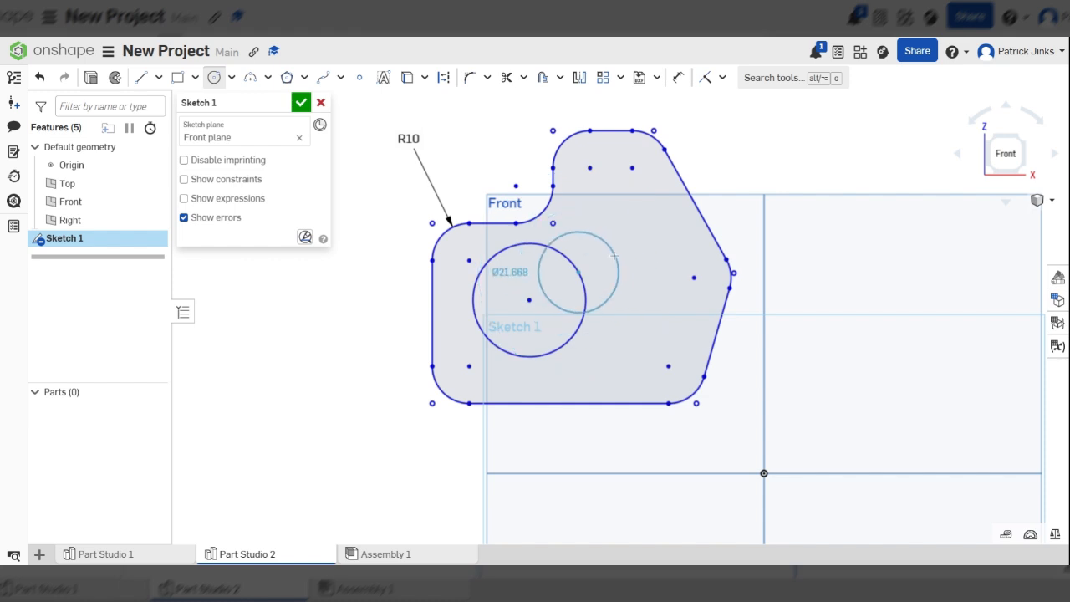
# Dimension the diameter of the circle inside the profile as 30 mm.
pyautogui.press('d')
pyautogui.click(578, 269)
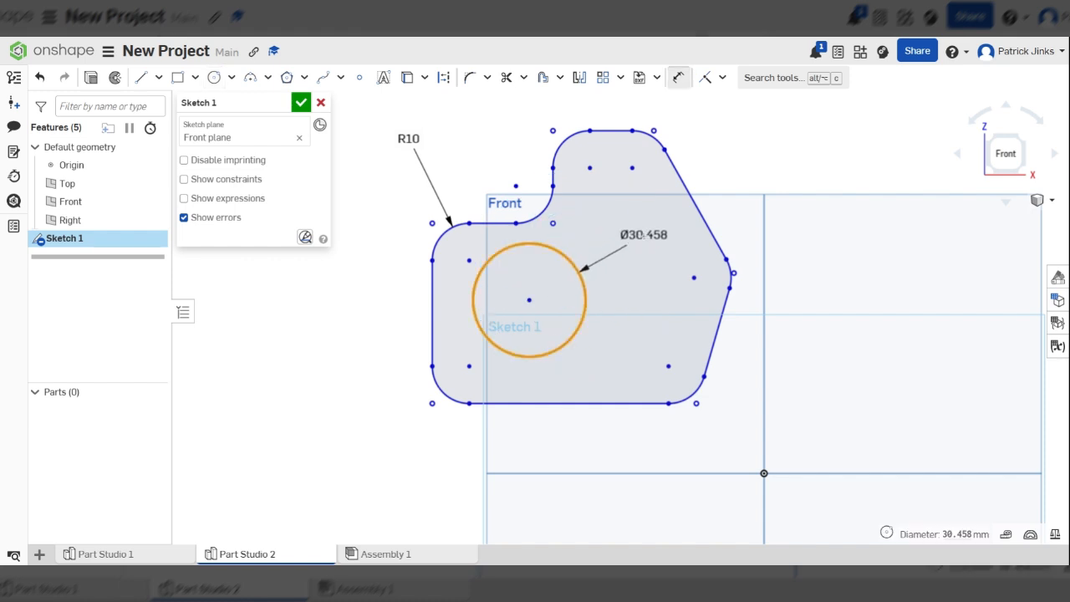
pyautogui.click(649, 219)
pyautogui.write('30')
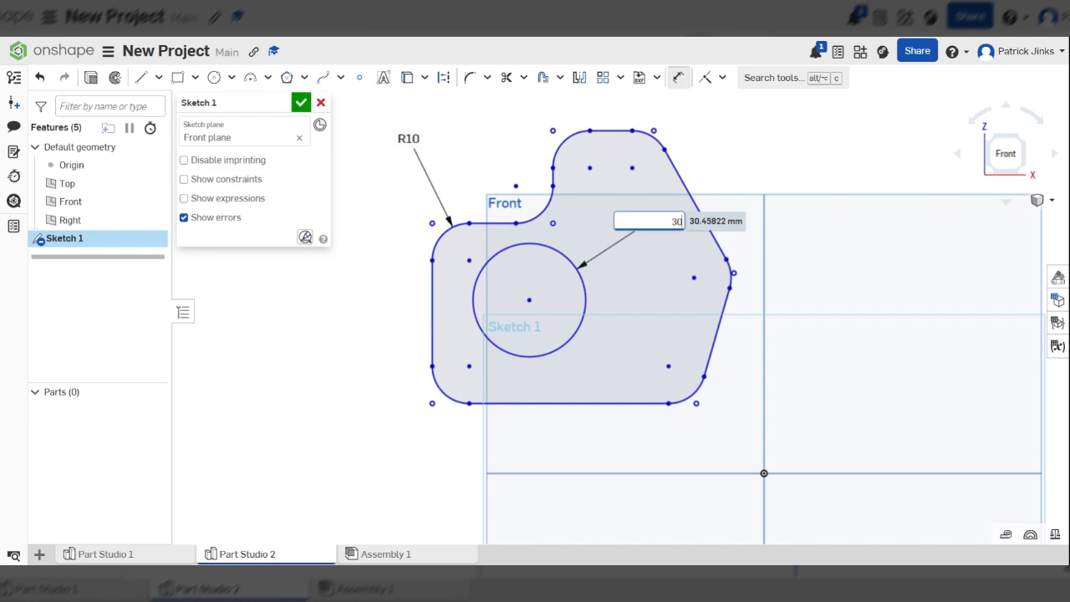
pyautogui.press('Return')
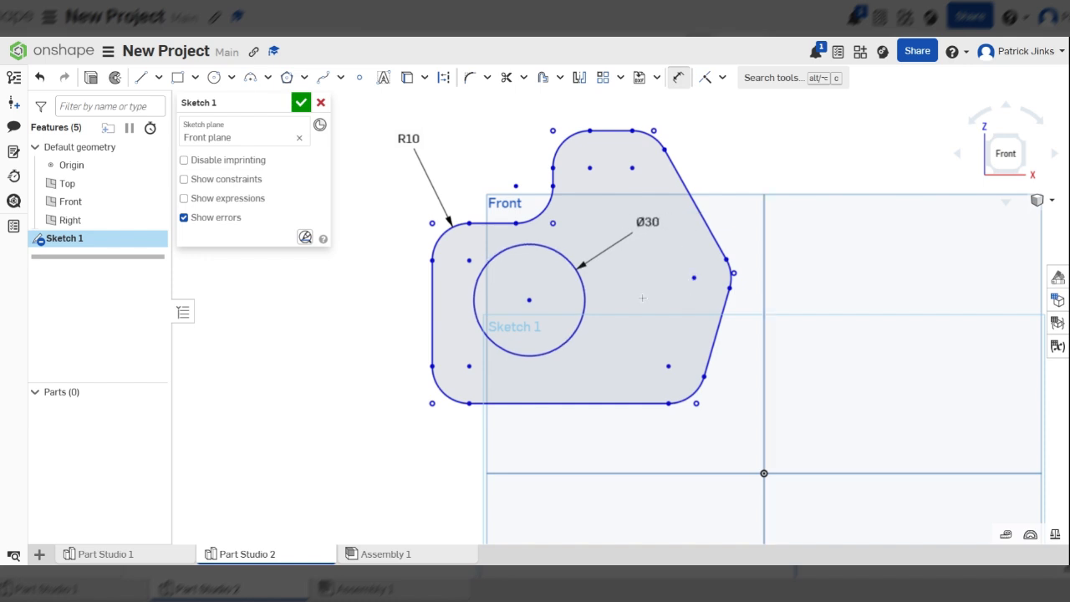
# Try dimensioning the left vertical edge to the circle's centre and then to the circle's outline.
pyautogui.scroll(4, 655, 219)
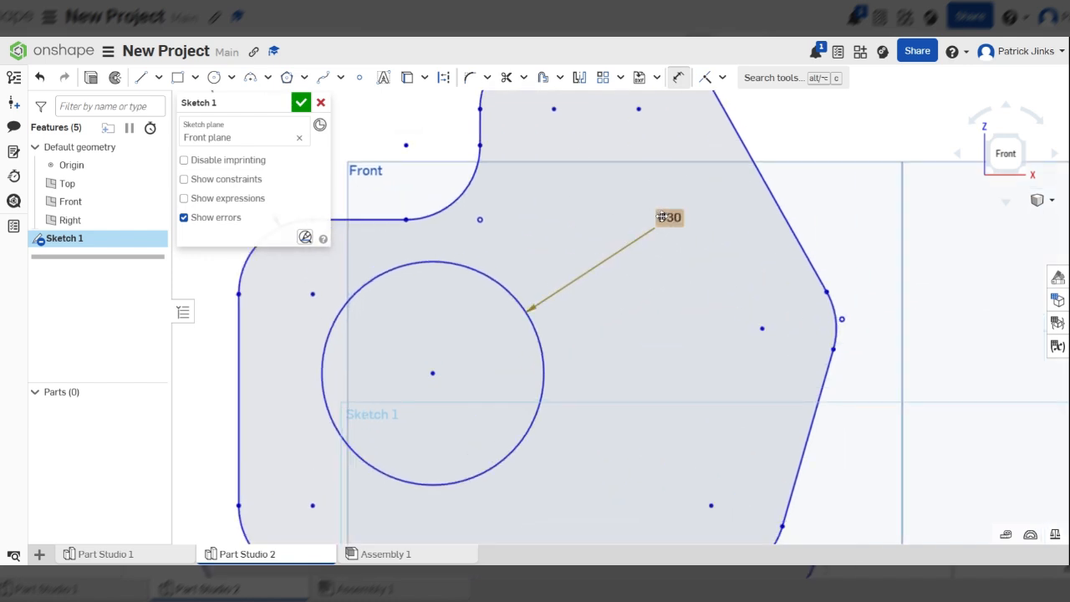
pyautogui.scroll(-4, 761, 240)
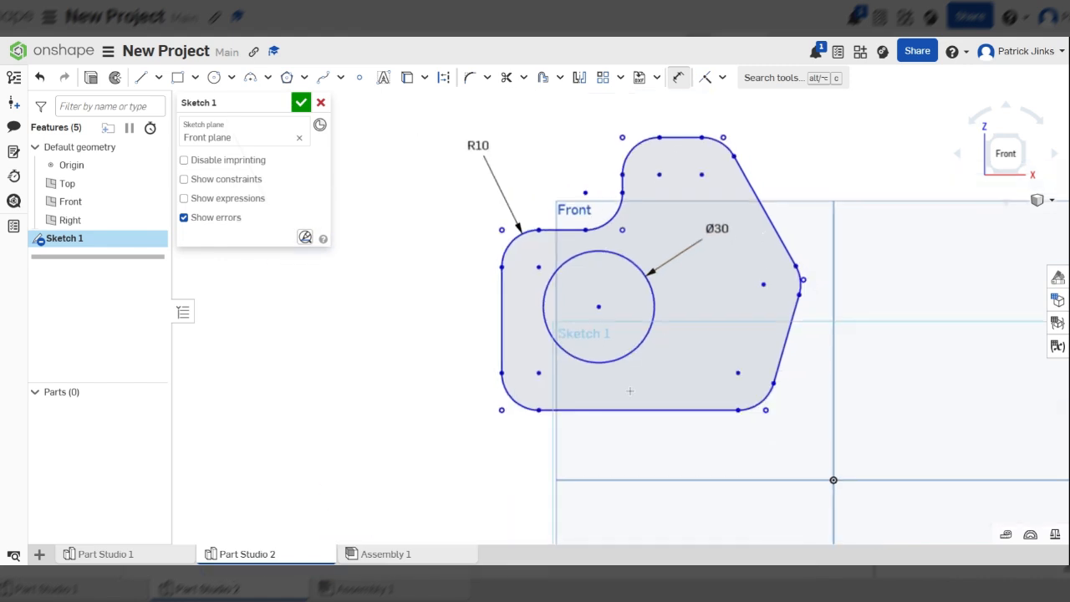
pyautogui.scroll(2, 630, 390)
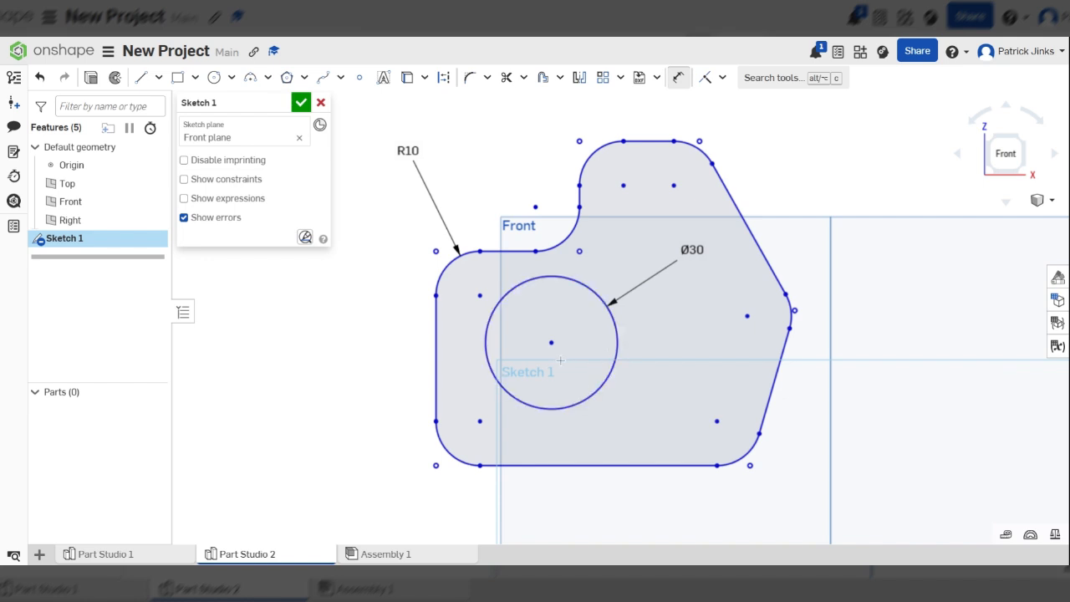
pyautogui.click(435, 339)
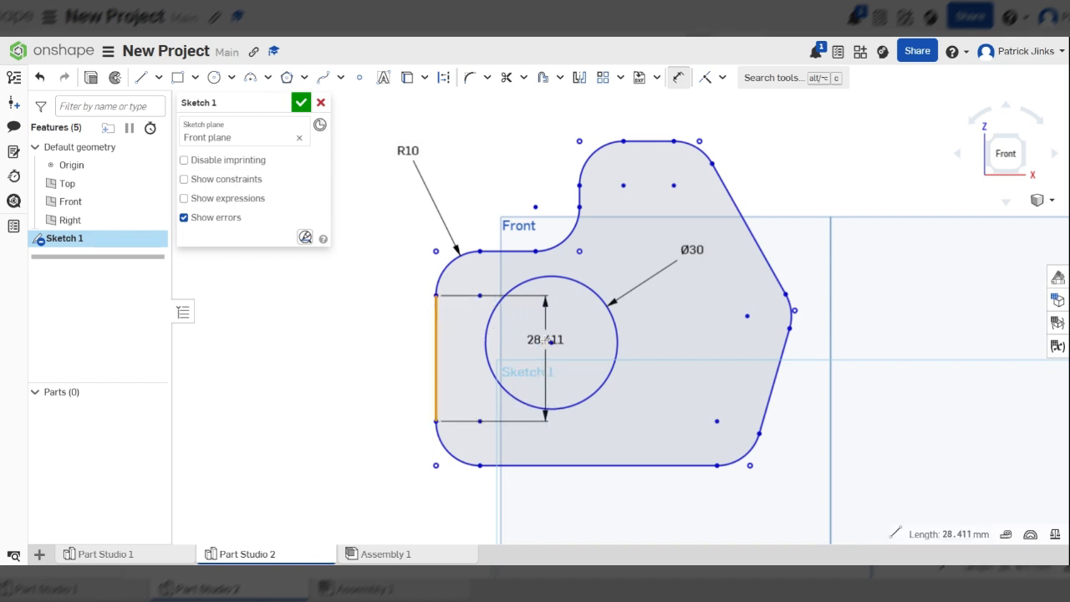
pyautogui.click(551, 342)
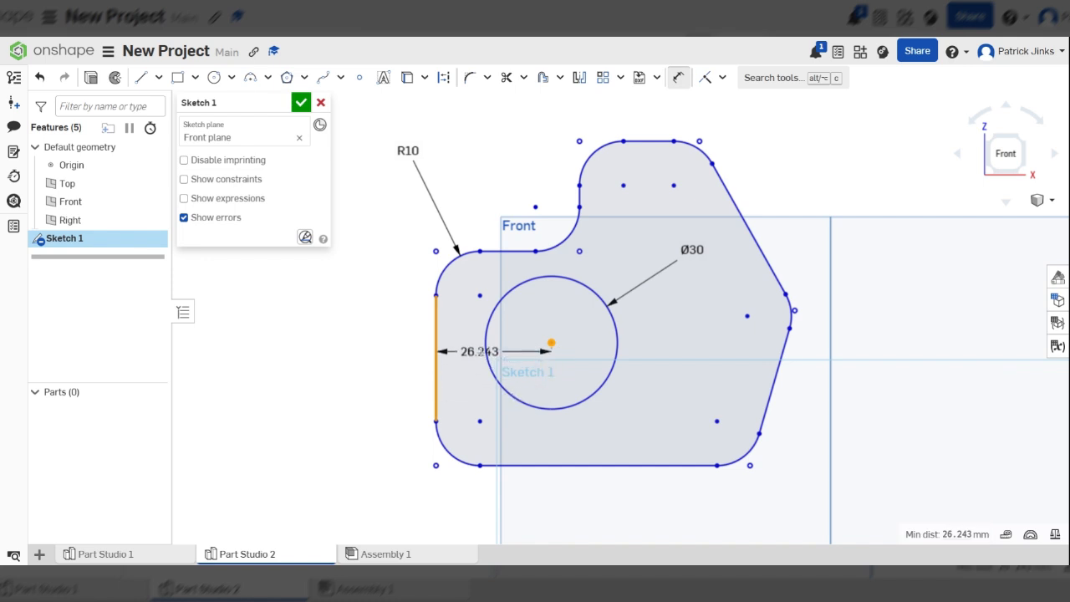
pyautogui.press('Escape')
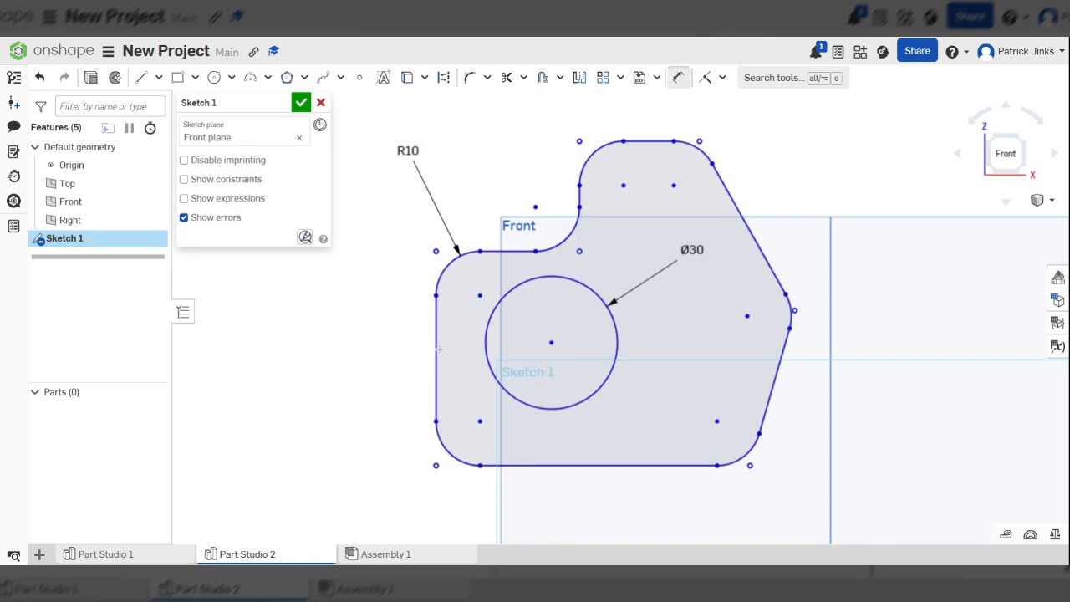
pyautogui.click(486, 351)
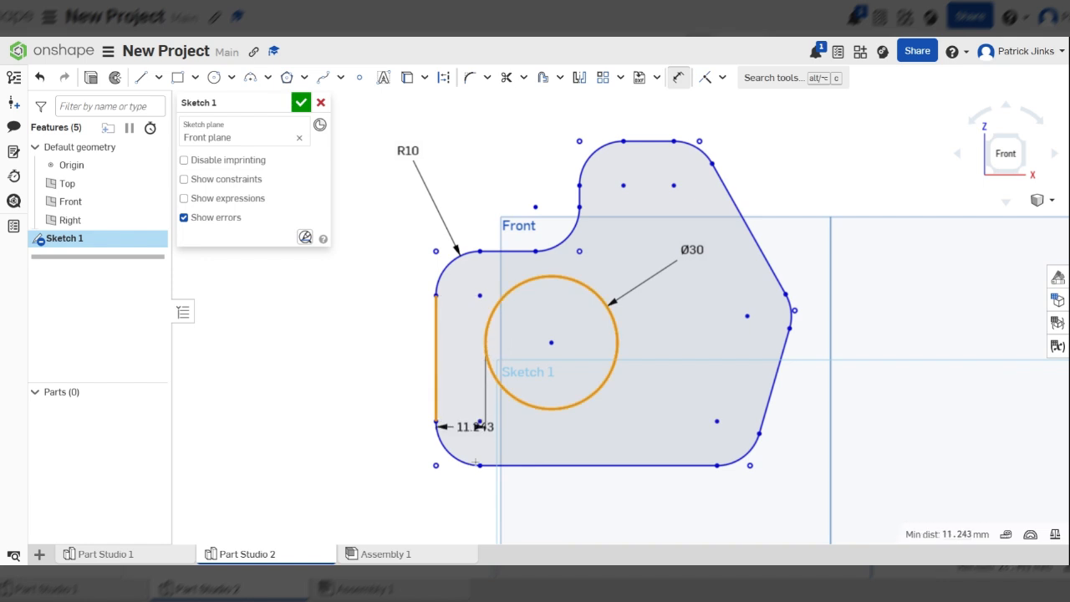
pyautogui.scroll(-3, 453, 466)
pyautogui.scroll(5, 456, 526)
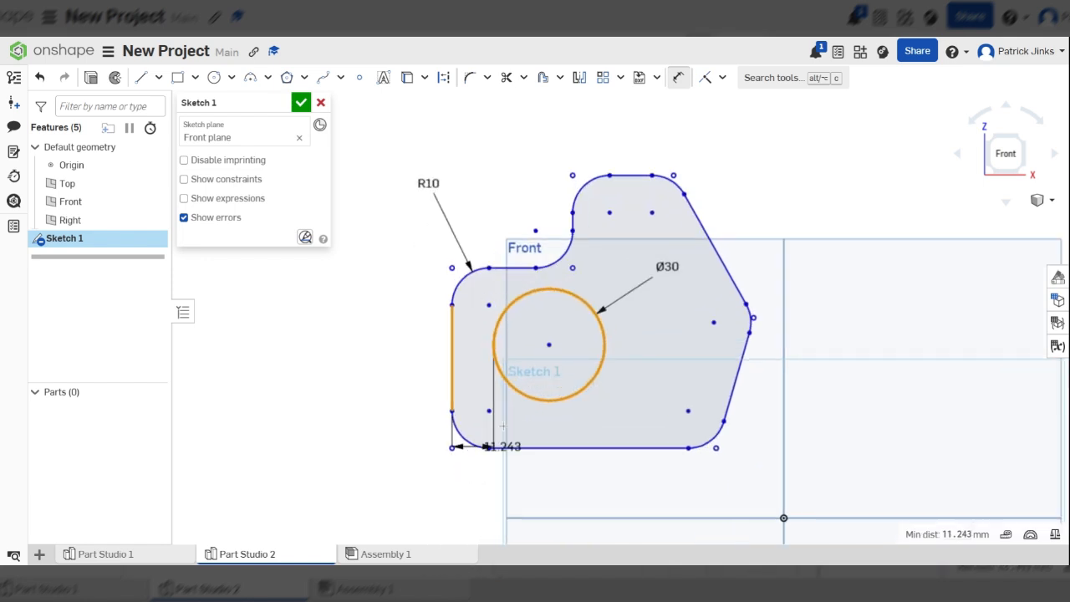
pyautogui.press('Escape')
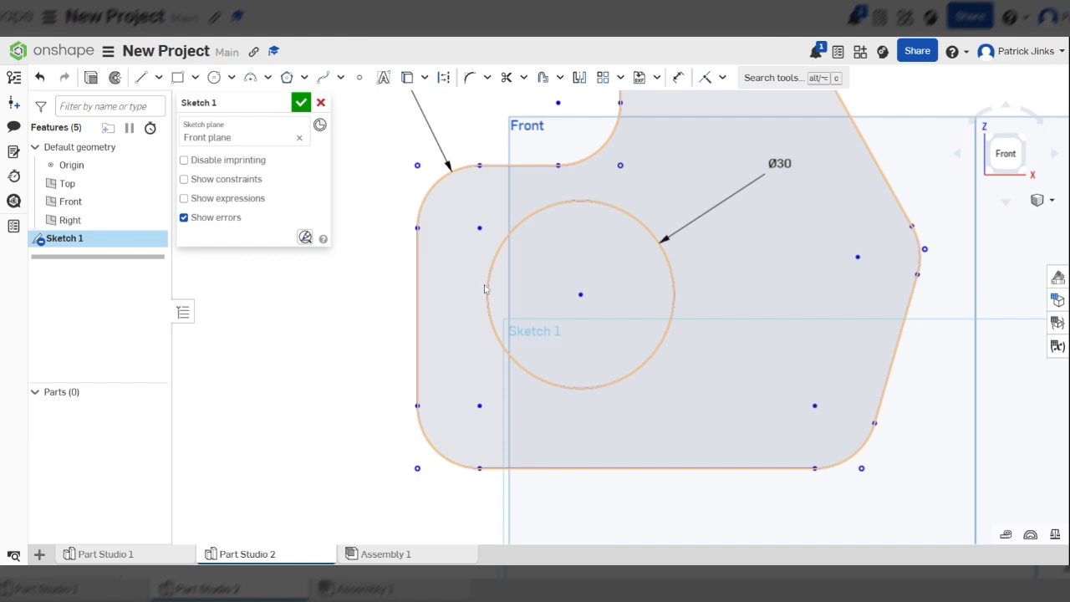
# Dimension the horizontal distance between the circle's centre and the left vertical edge as 30 mm, placed below the profile.
pyautogui.press('d')
pyautogui.click(580, 294)
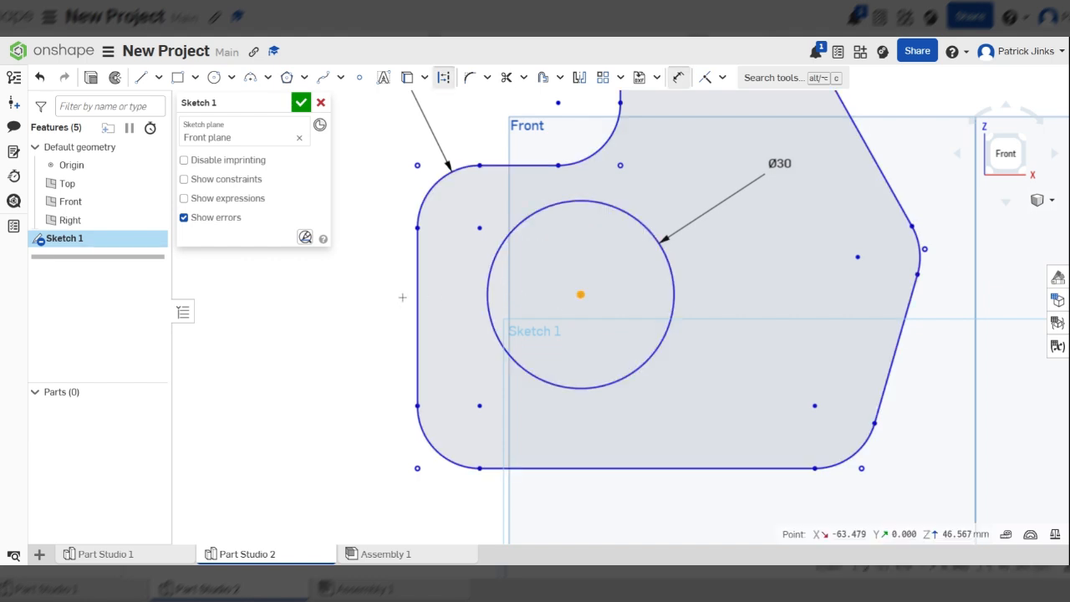
pyautogui.click(420, 297)
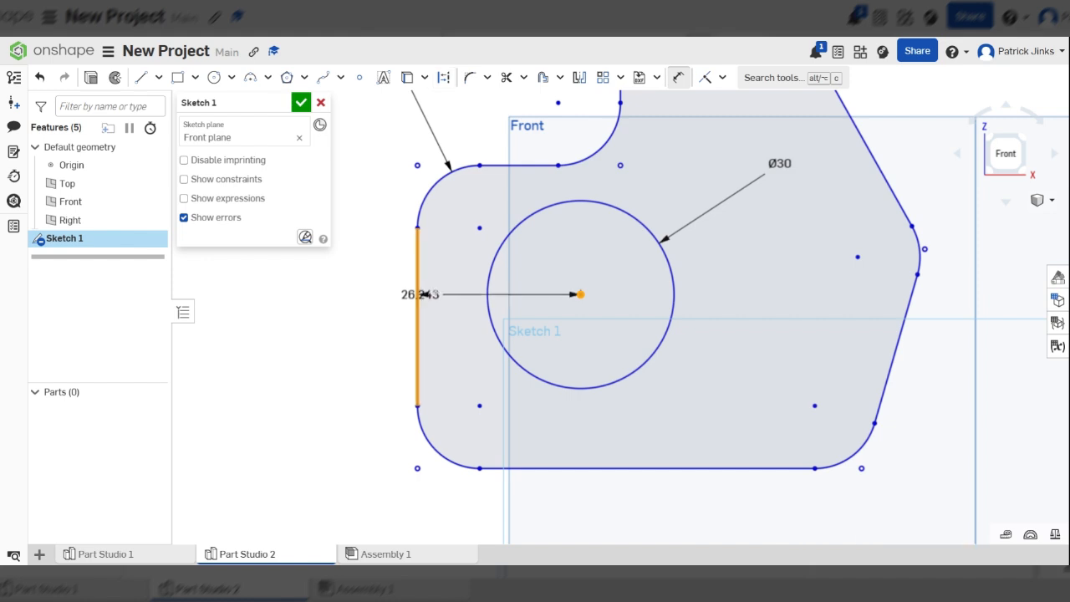
pyautogui.scroll(-4, 501, 284)
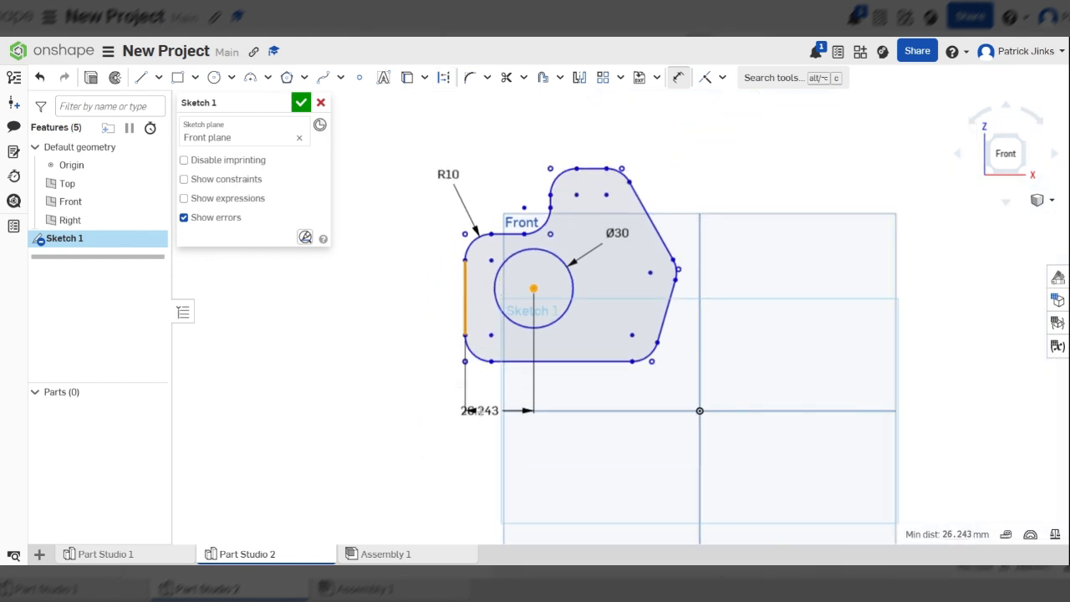
pyautogui.press('n')
pyautogui.press('n')
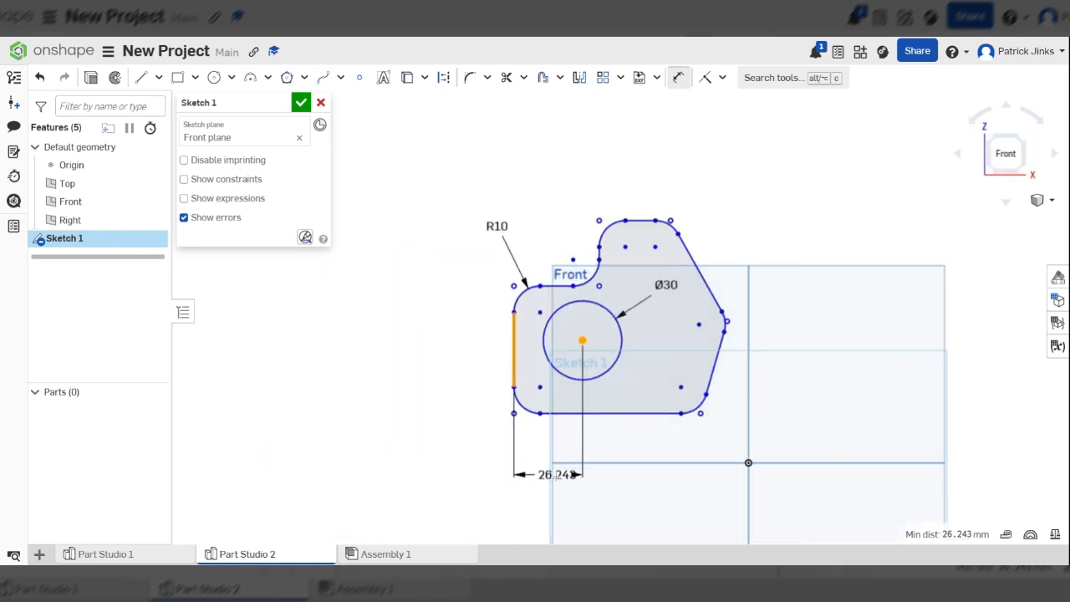
pyautogui.click(544, 490)
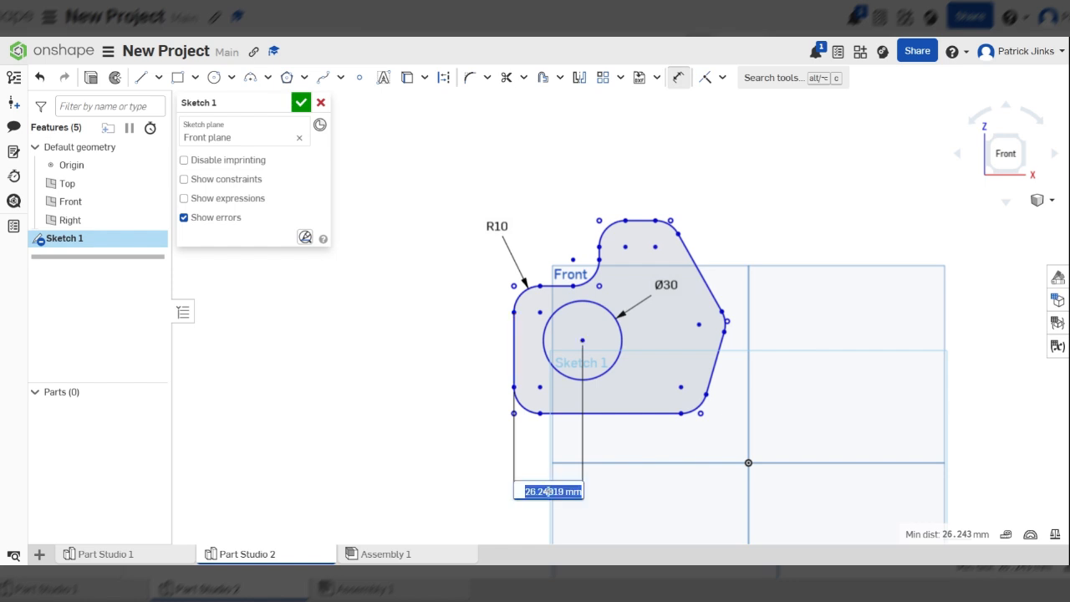
pyautogui.write('30')
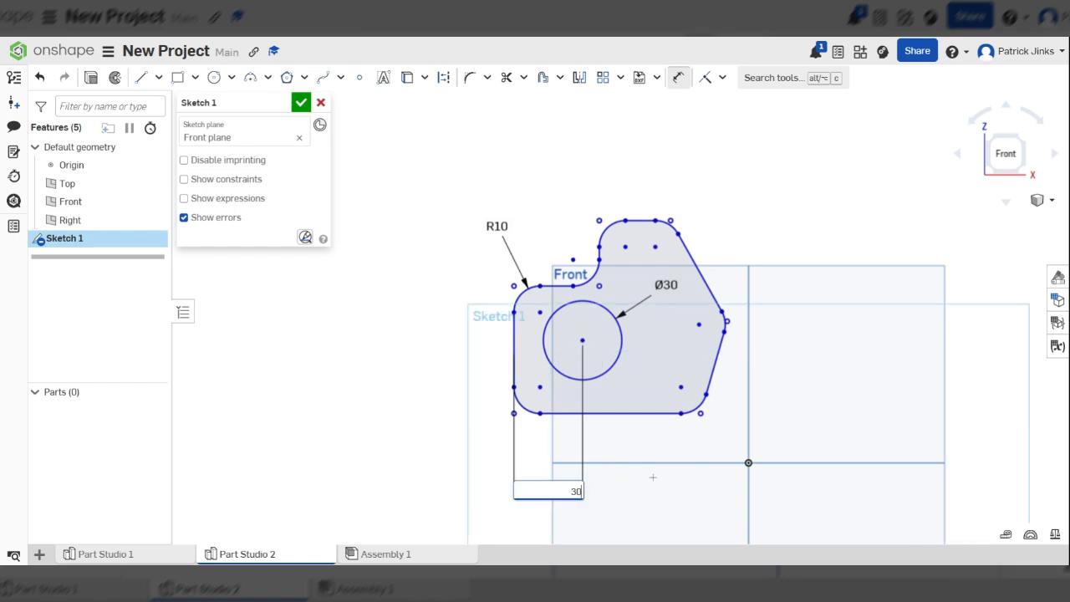
pyautogui.press('Return')
# Dimension the vertical distance between the circle's centre and the base edge as 30 mm, placed beside the left edge.
pyautogui.scroll(5, 599, 451)
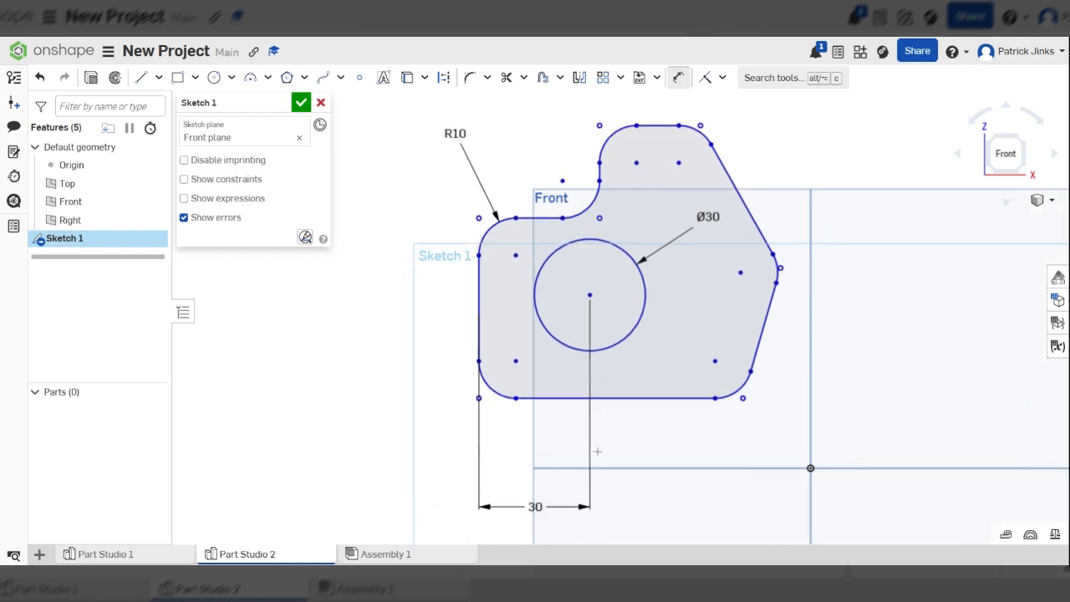
pyautogui.click(585, 231)
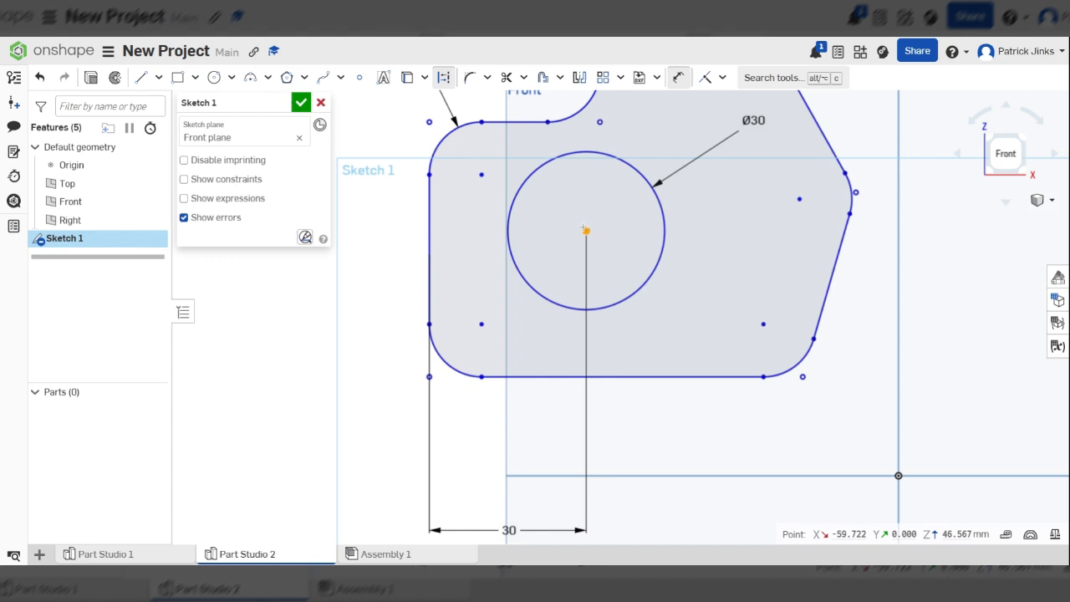
pyautogui.click(589, 376)
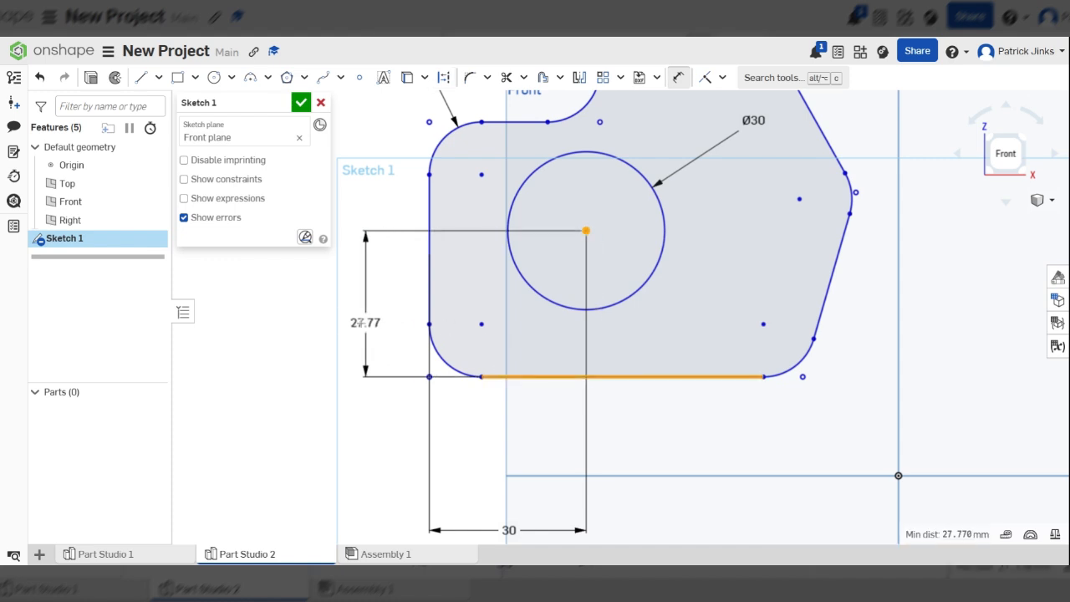
pyautogui.click(334, 309)
pyautogui.press('Return')
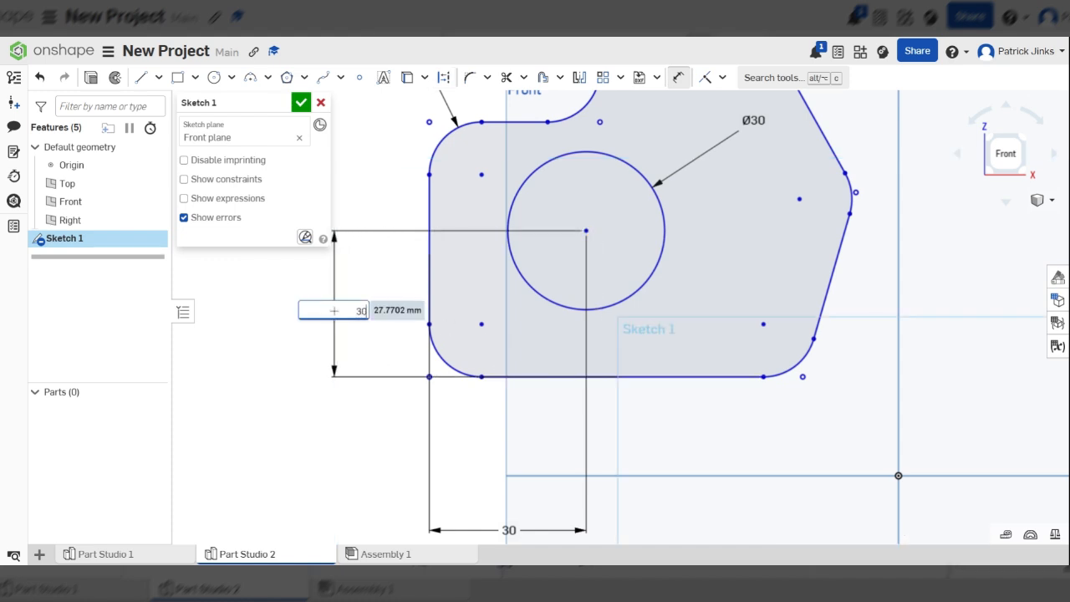
# Move the Ø30 label out of the profile to the empty area above the circle.
pyautogui.scroll(-5, 472, 305)
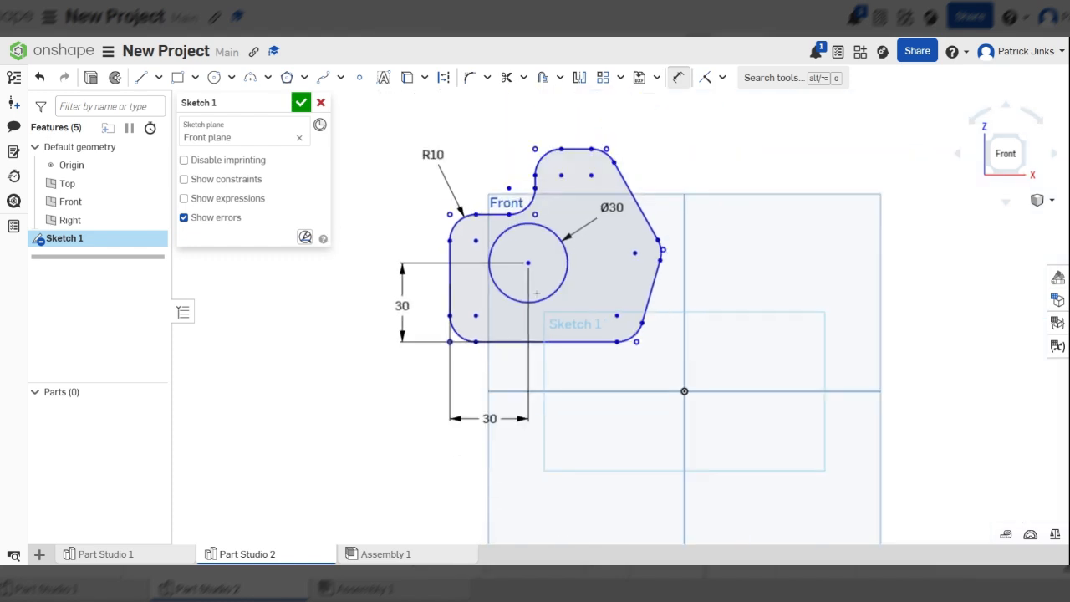
pyautogui.scroll(-3, 748, 310)
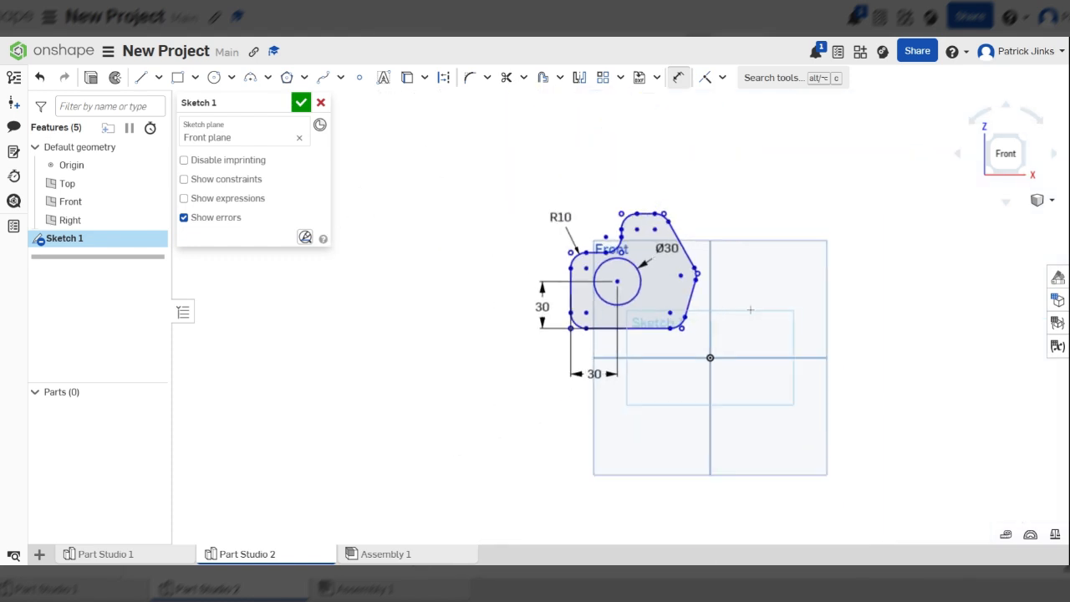
pyautogui.scroll(5, 651, 269)
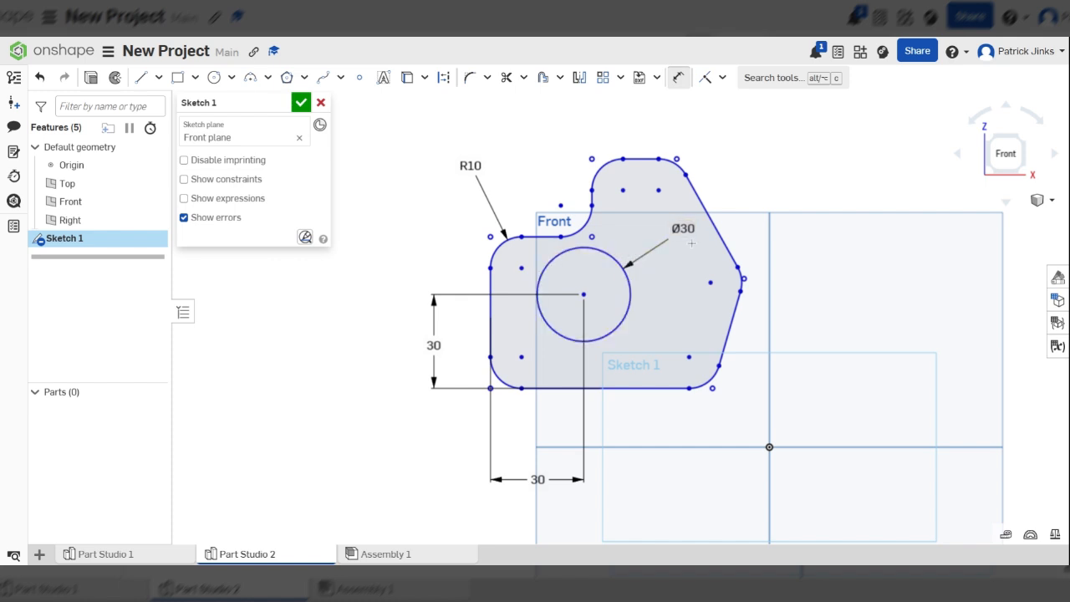
pyautogui.moveTo(683, 229); pyautogui.dragTo(561, 122)
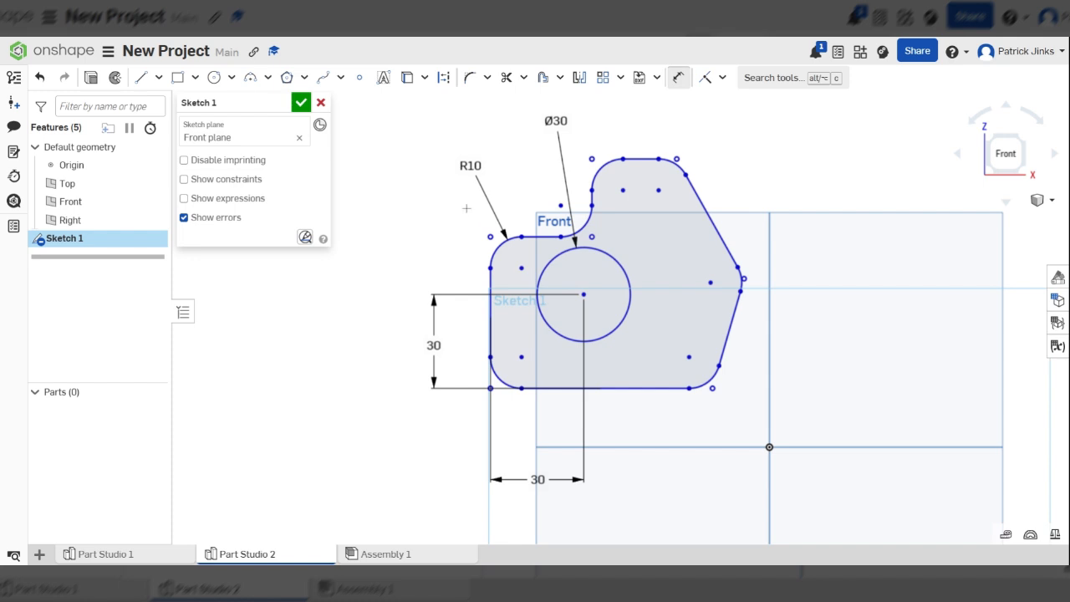
# Extrude the profile around the circle as a new solid with a blind depth of 36 mm.
pyautogui.scroll(-2, 458, 208)
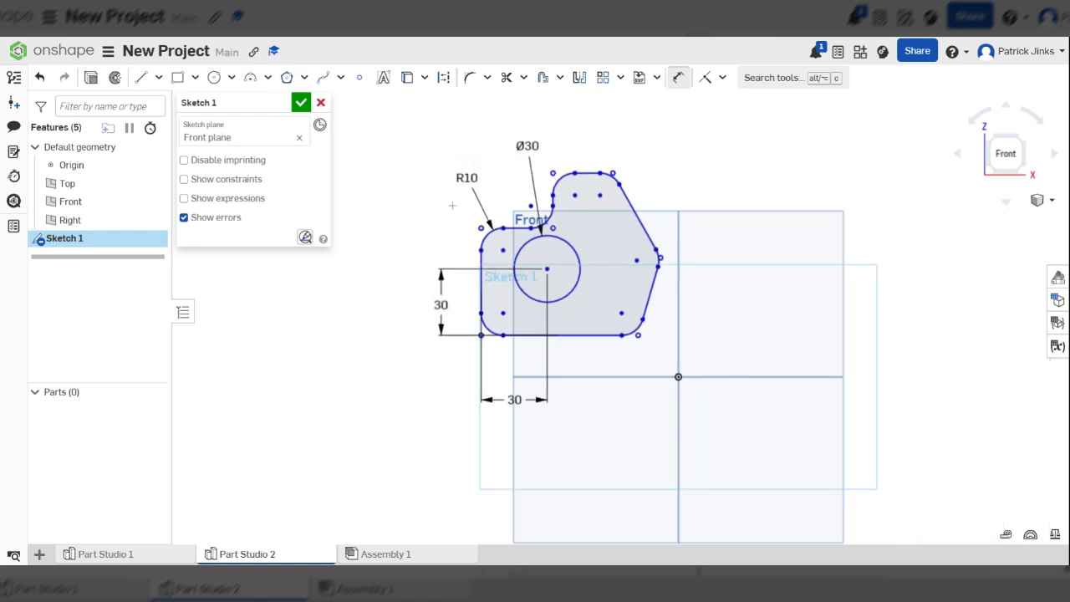
pyautogui.click(91, 78)
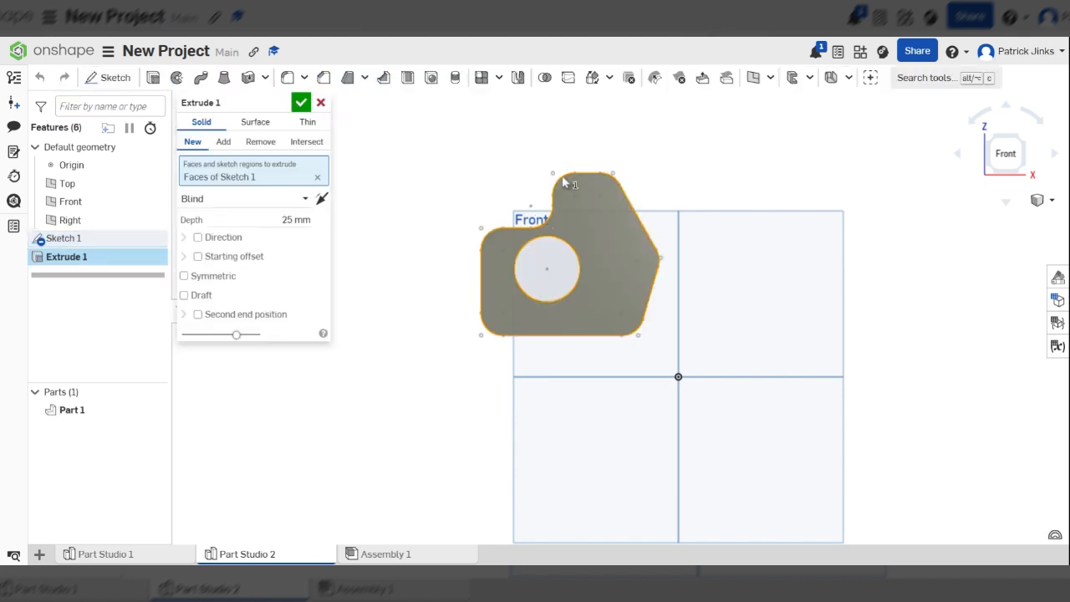
pyautogui.moveTo(452, 263); pyautogui.dragTo(422, 268, button='right')
pyautogui.moveTo(530, 249); pyautogui.dragTo(506, 249)
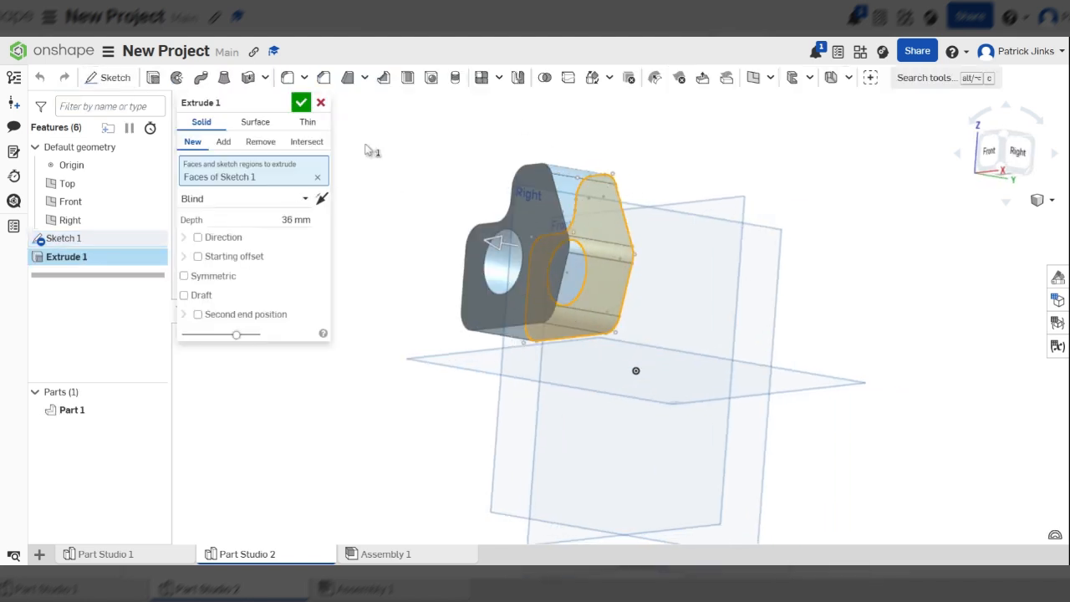
pyautogui.click(303, 103)
# Start a sketch on the Front plane and draw a corner rectangle beside the extruded part, clear of its slanted edges.
pyautogui.moveTo(669, 368); pyautogui.dragTo(735, 406, button='right')
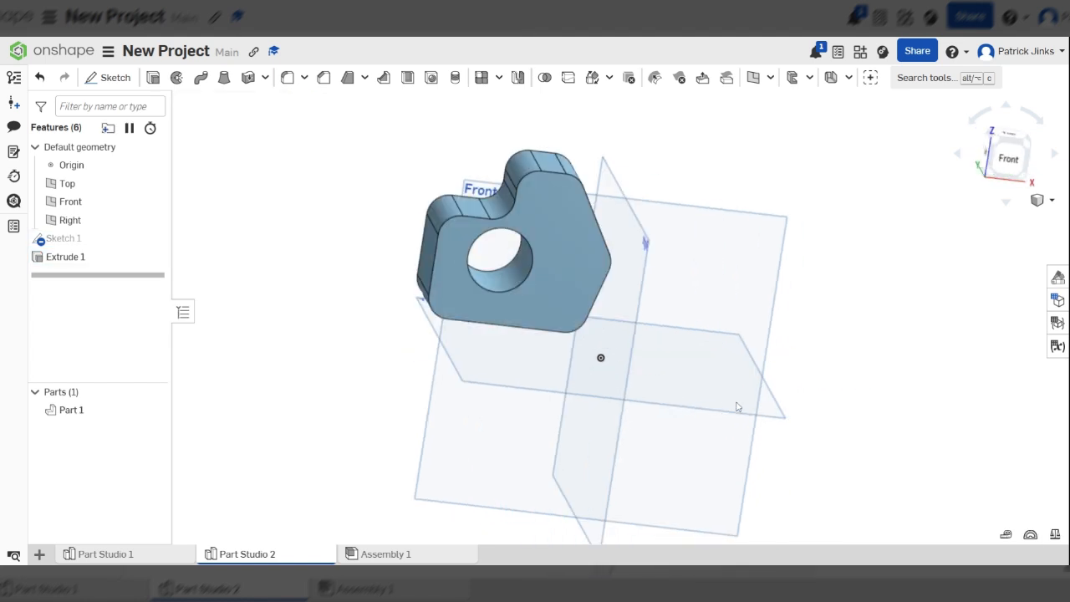
pyautogui.click(697, 260)
pyautogui.press('n')
pyautogui.click(115, 78)
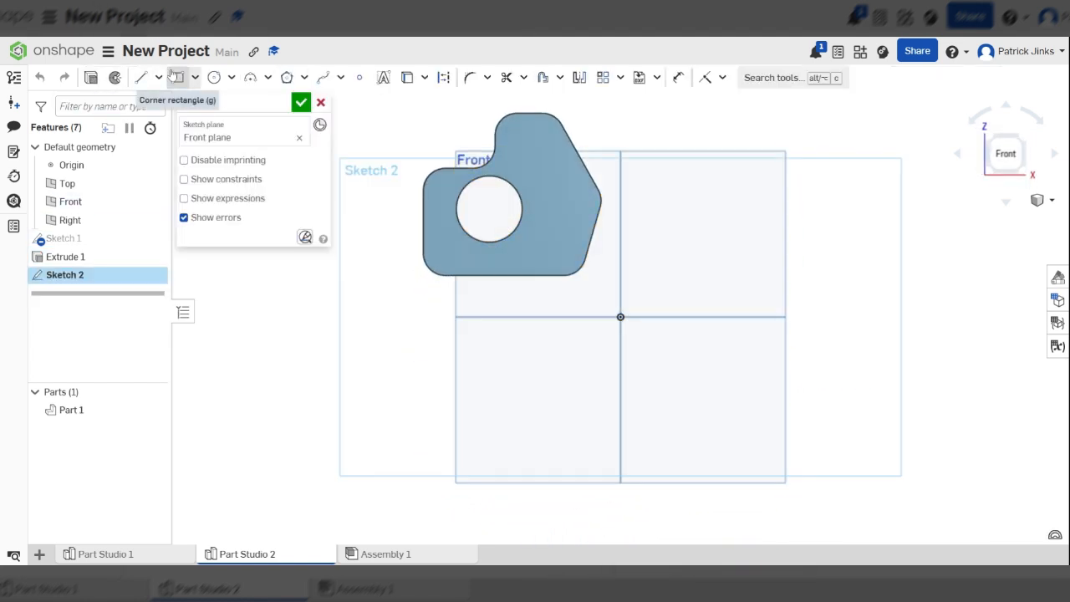
pyautogui.moveTo(633, 130)
pyautogui.mouseDown()
pyautogui.moveTo(707, 208)
pyautogui.moveTo(801, 274)
pyautogui.mouseUp()
# Extrude the rectangle as a new solid with a blind depth of 35 mm.
pyautogui.click(115, 78)
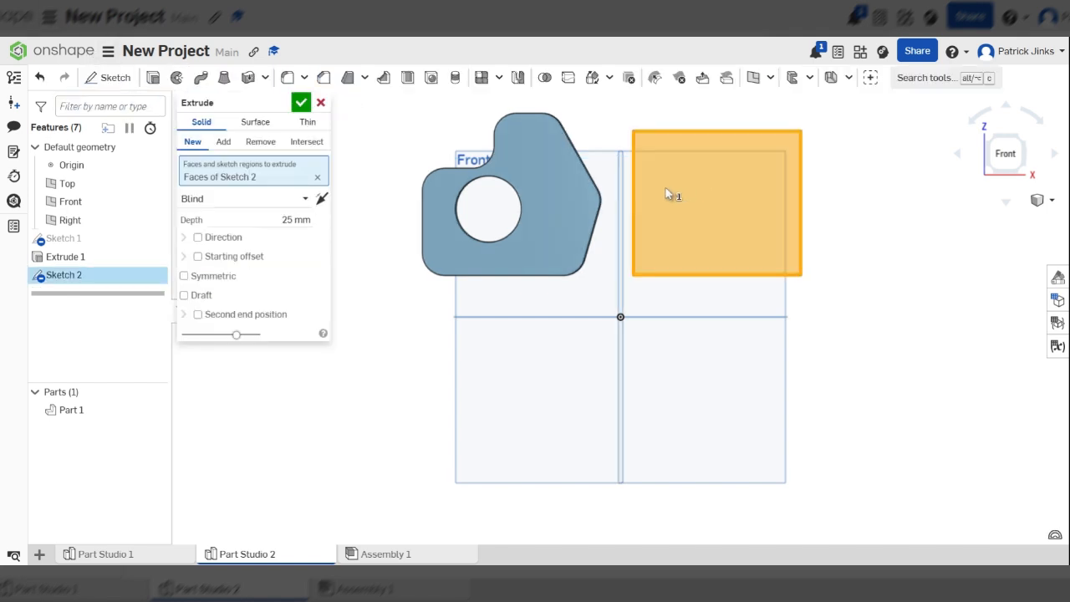
pyautogui.moveTo(619, 221); pyautogui.dragTo(530, 238)
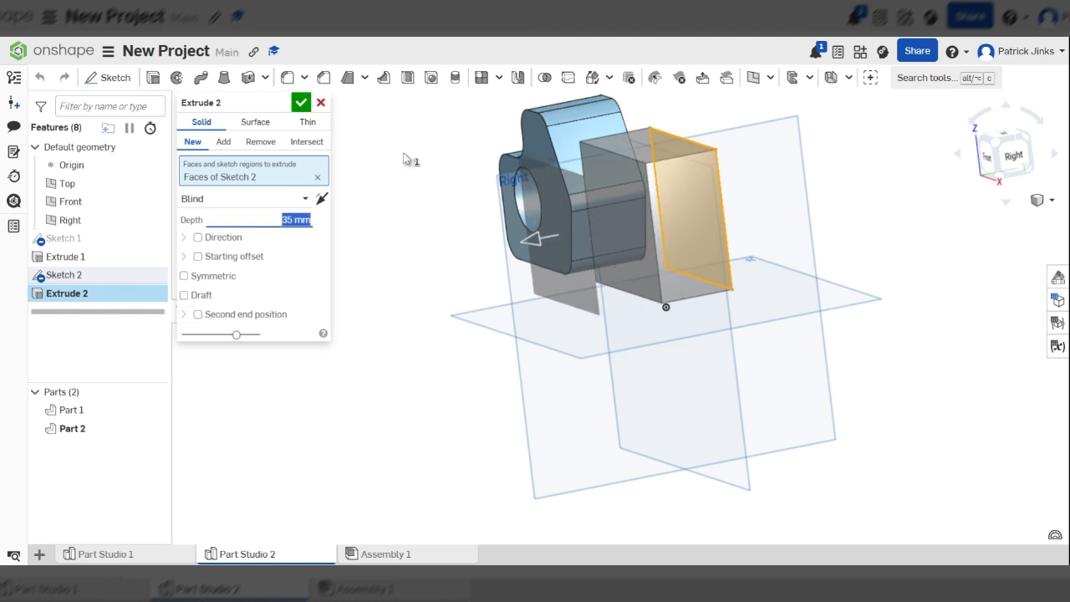
pyautogui.click(301, 102)
pyautogui.moveTo(587, 229); pyautogui.dragTo(686, 236, button='right')
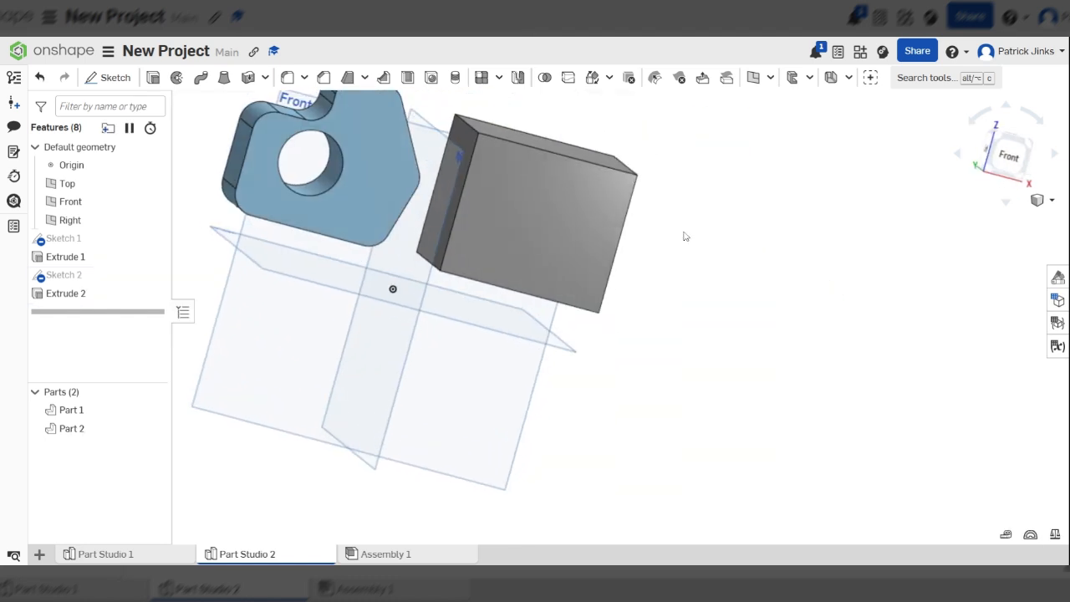
pyautogui.click(1008, 156)
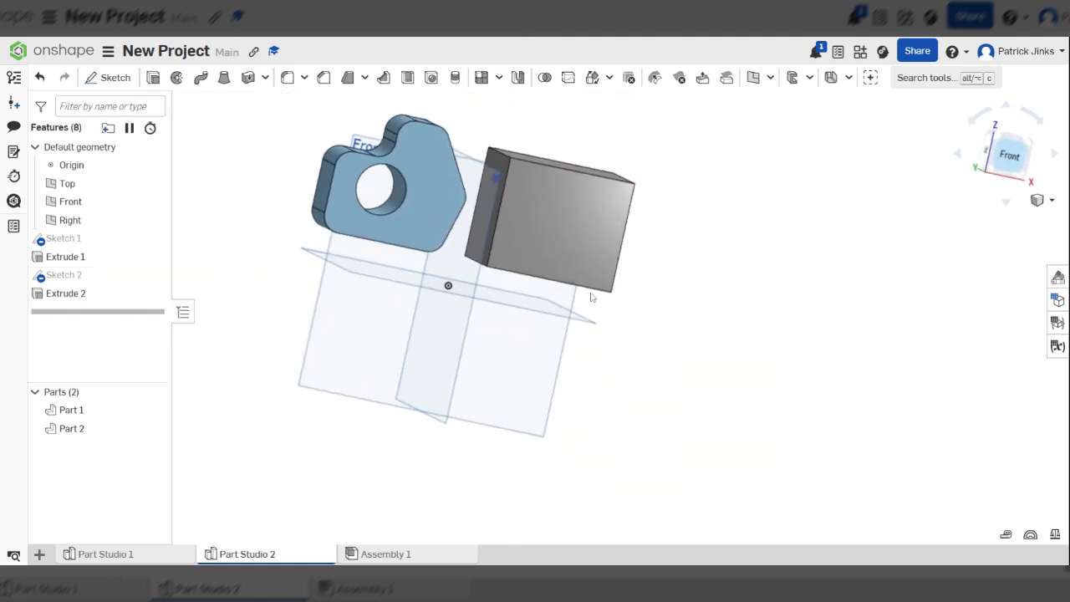
# Reopen the rectangle's sketch on the Front plane for editing.
pyautogui.scroll(4, 571, 338)
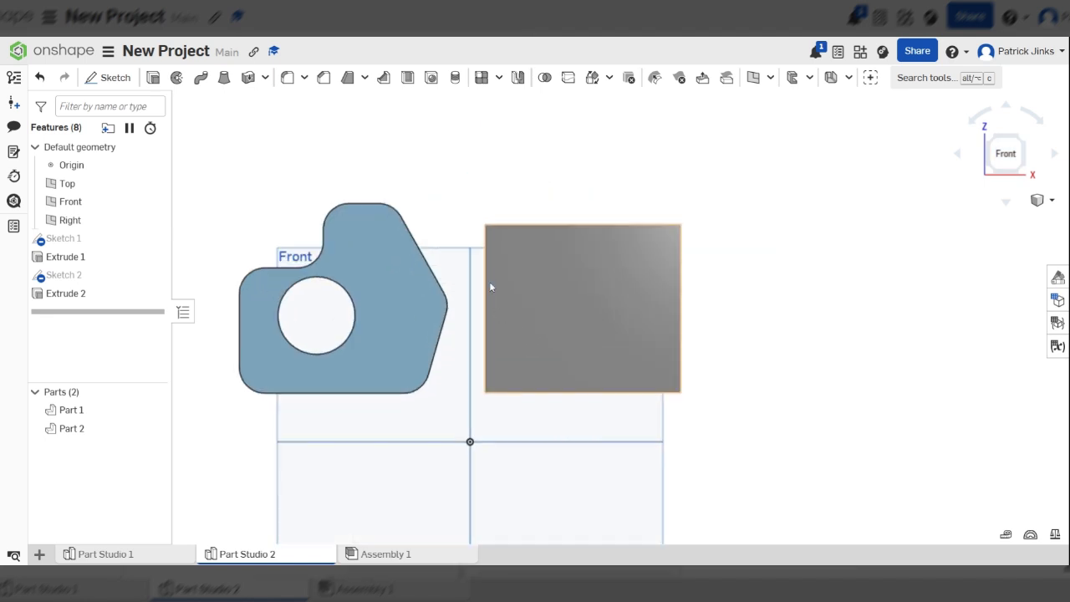
pyautogui.moveTo(489, 281)
pyautogui.mouseDown(button='right')
pyautogui.moveTo(507, 311)
pyautogui.moveTo(483, 291)
pyautogui.mouseUp(button='right')
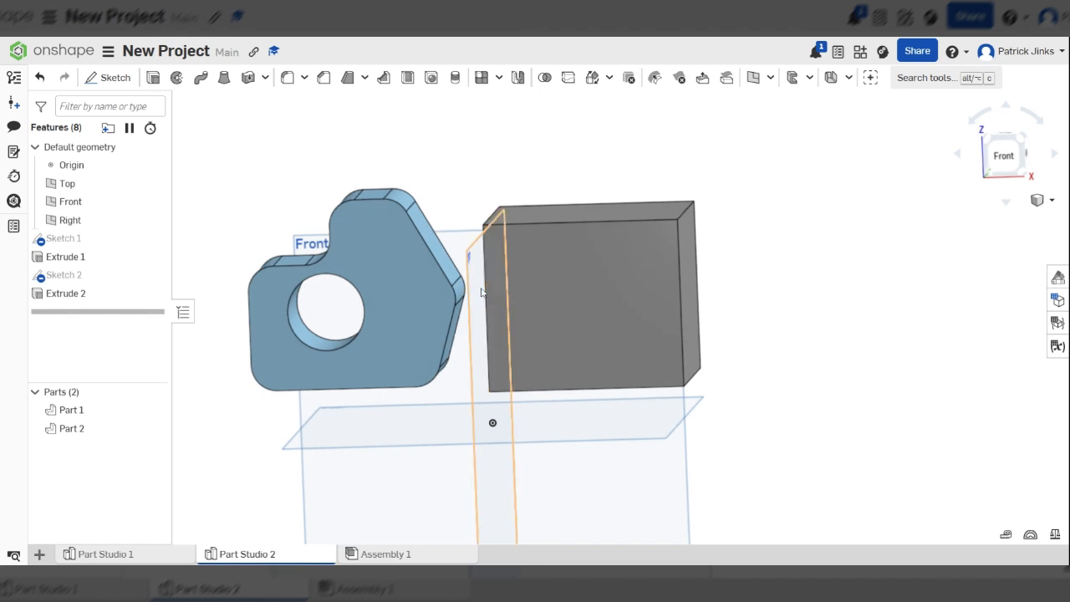
pyautogui.moveTo(440, 559)
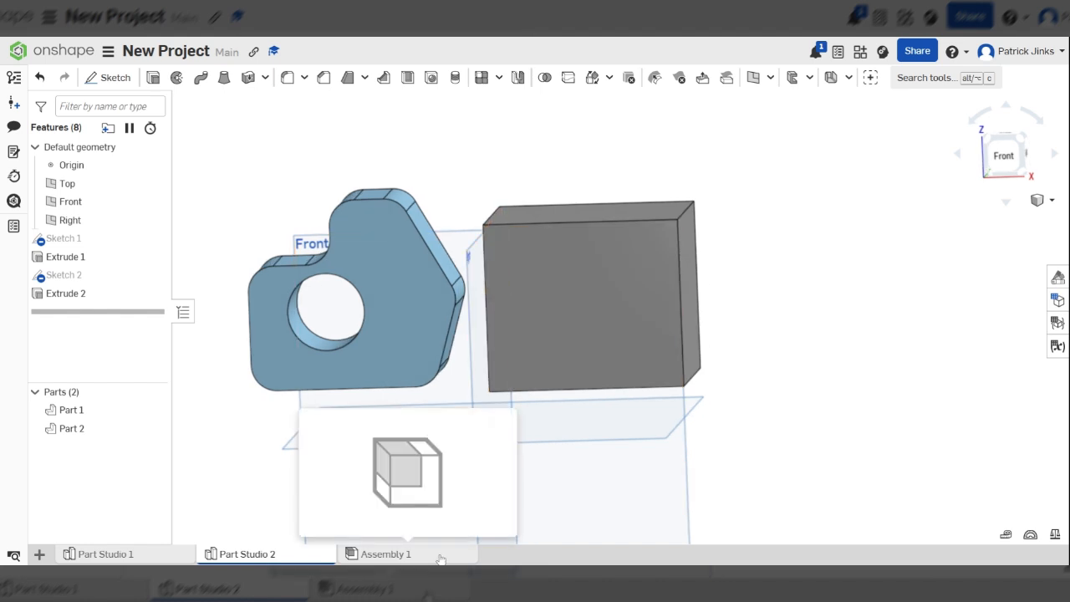
pyautogui.moveTo(552, 294); pyautogui.dragTo(558, 287, button='right')
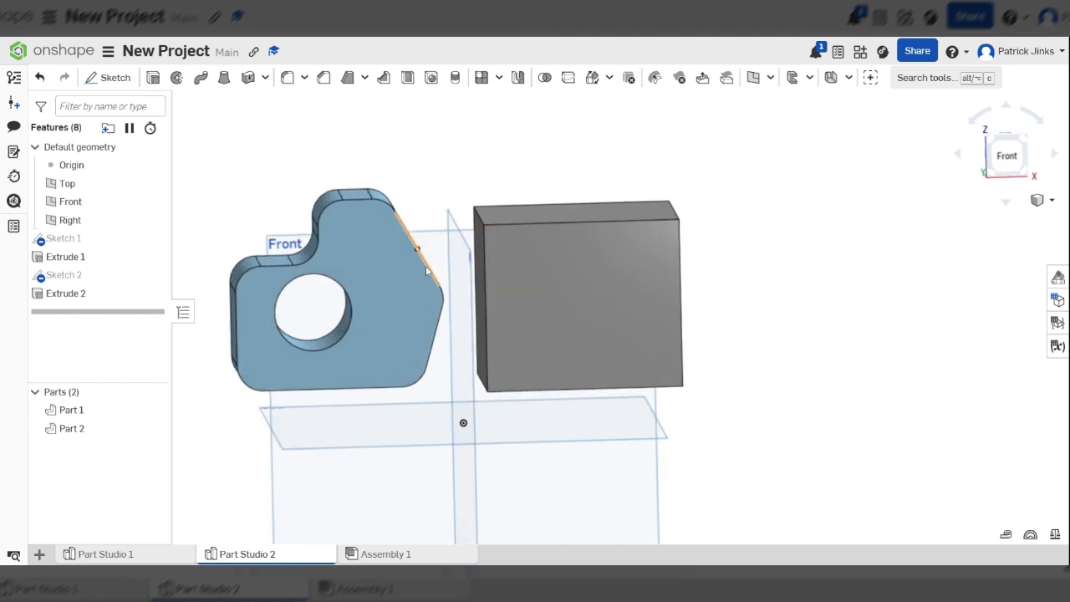
pyautogui.moveTo(468, 292); pyautogui.dragTo(468, 286, button='right')
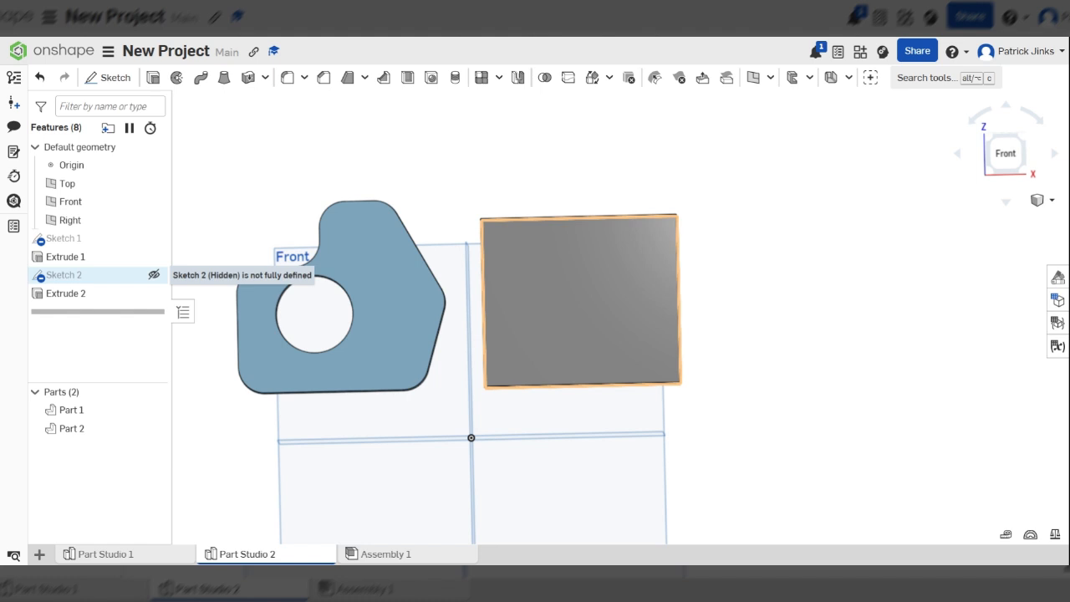
pyautogui.doubleClick(92, 275)
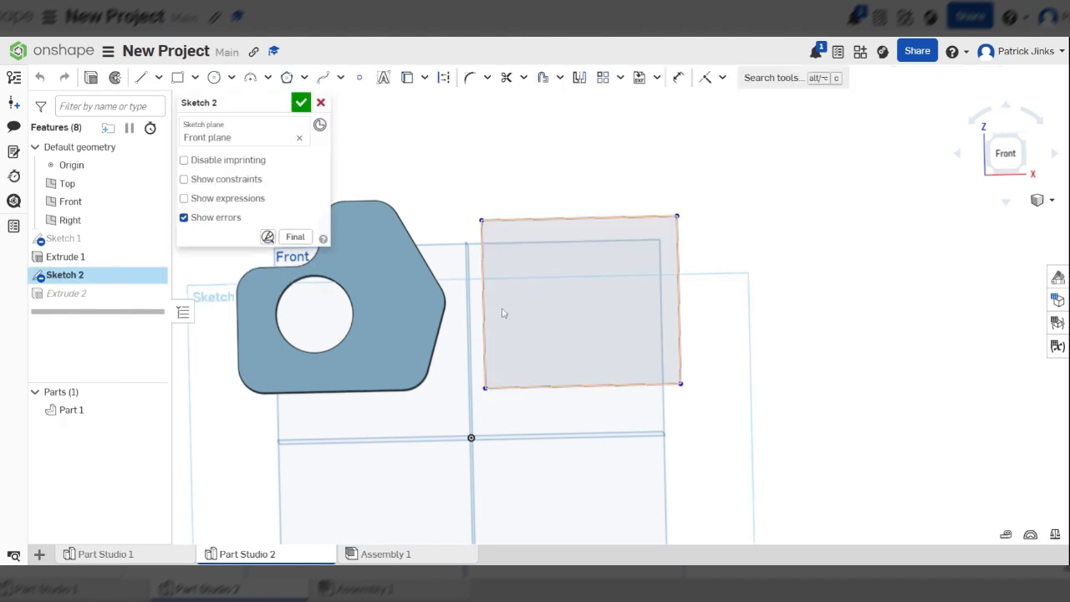
pyautogui.scroll(4, 487, 386)
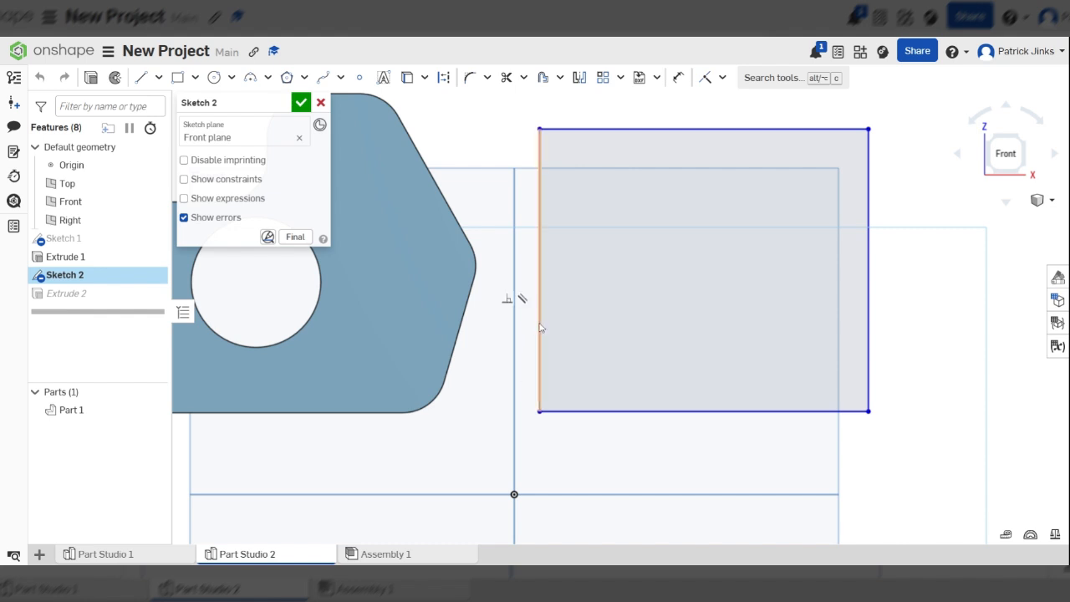
pyautogui.scroll(-4, 539, 327)
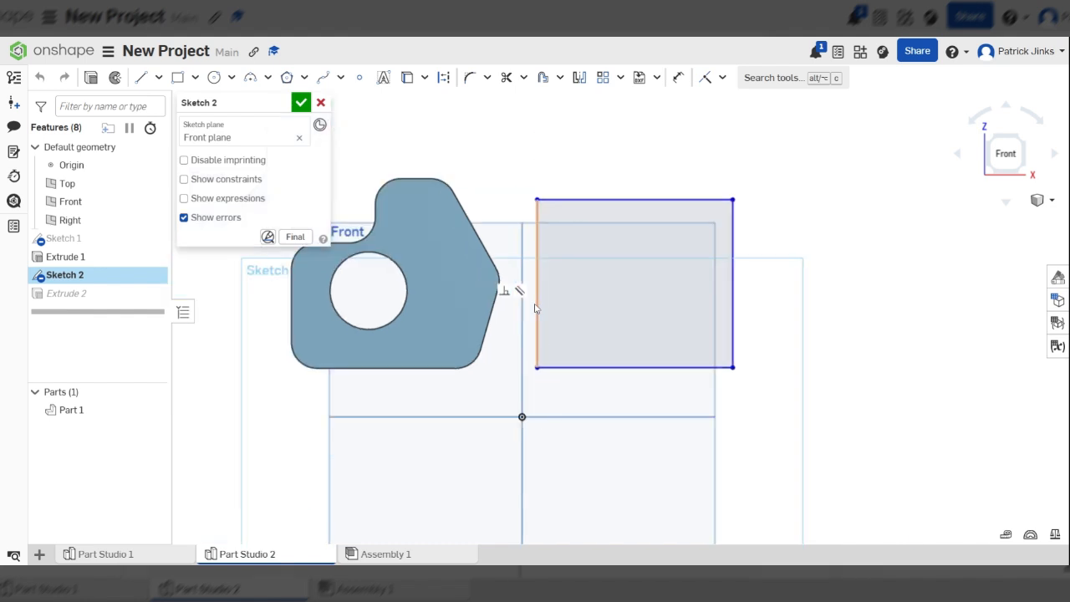
# Dimension the distance between the rectangle's edge nearest the first part and the Right plane, setting it to 0 mm.
pyautogui.scroll(4, 539, 322)
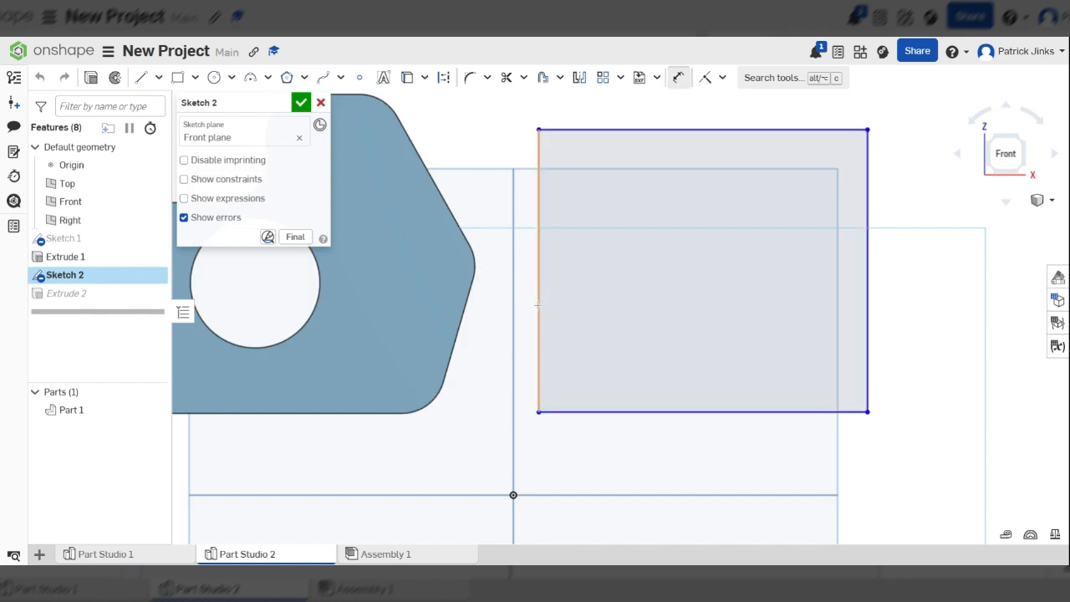
pyautogui.click(537, 306)
pyautogui.click(513, 308)
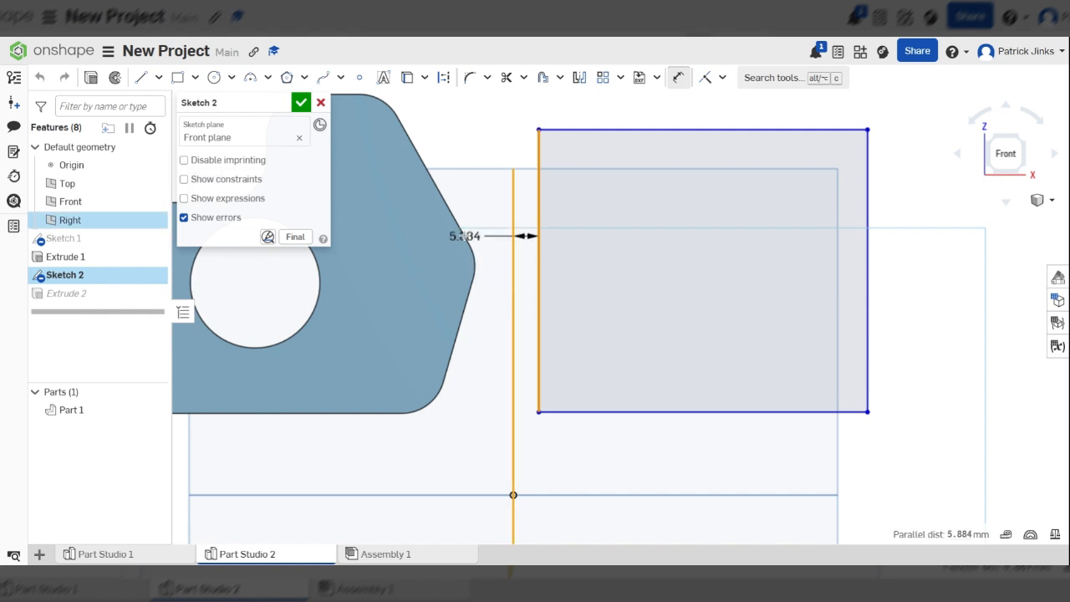
pyautogui.scroll(-3, 502, 276)
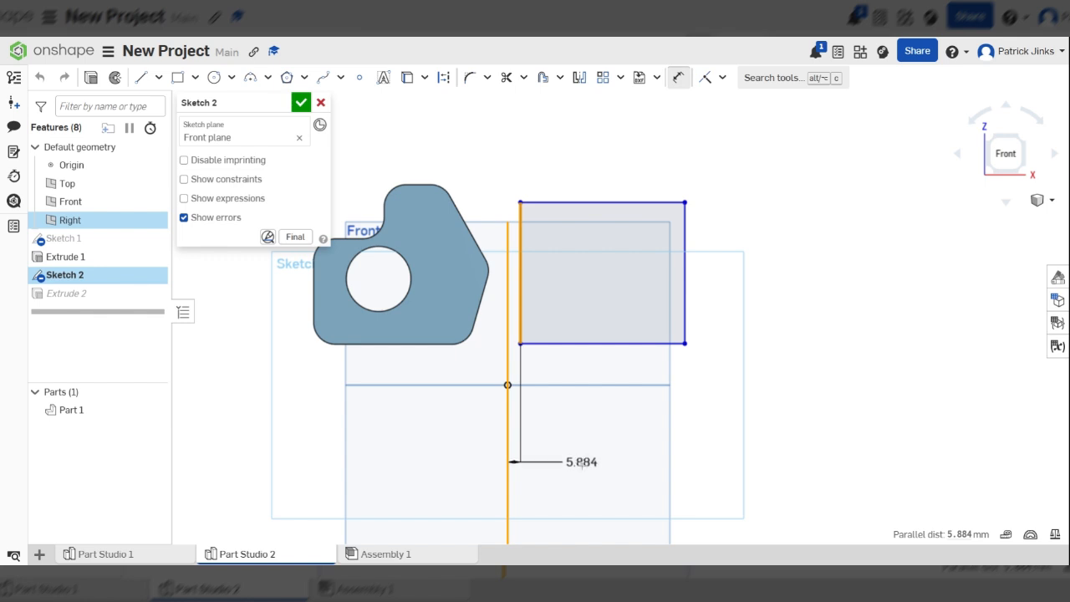
pyautogui.click(582, 465)
pyautogui.write('0')
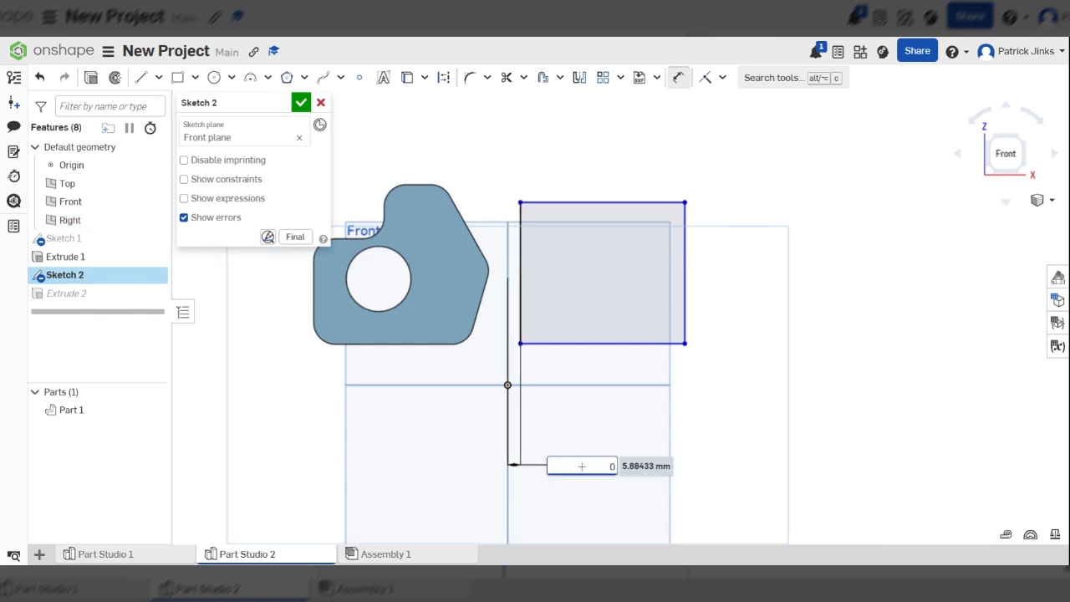
pyautogui.press('Return')
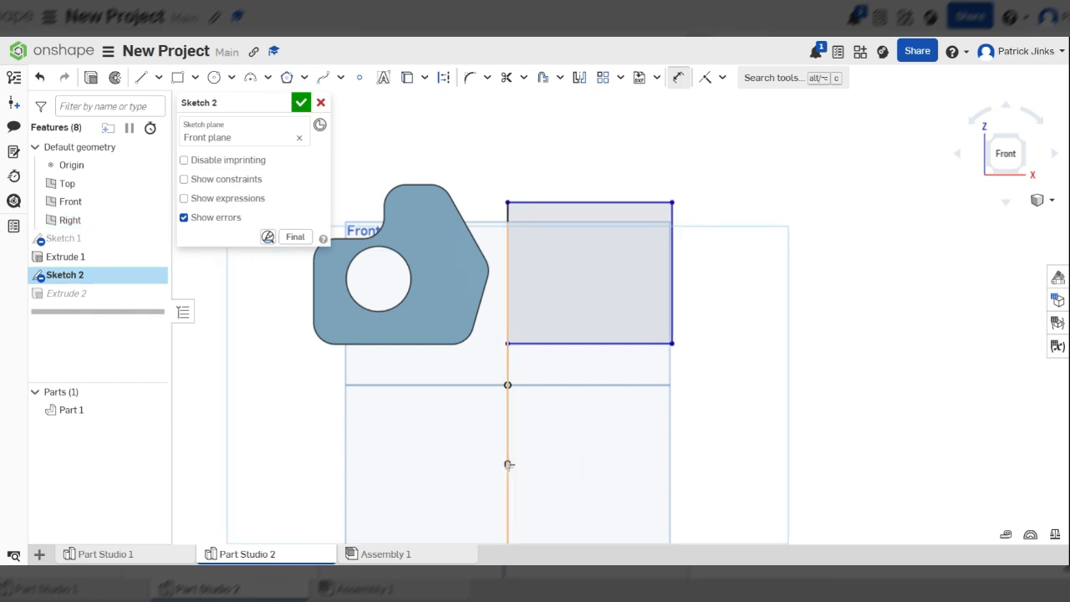
# Set the rectangle's horizontal offset from the Right plane to 10 mm.
pyautogui.click(507, 464)
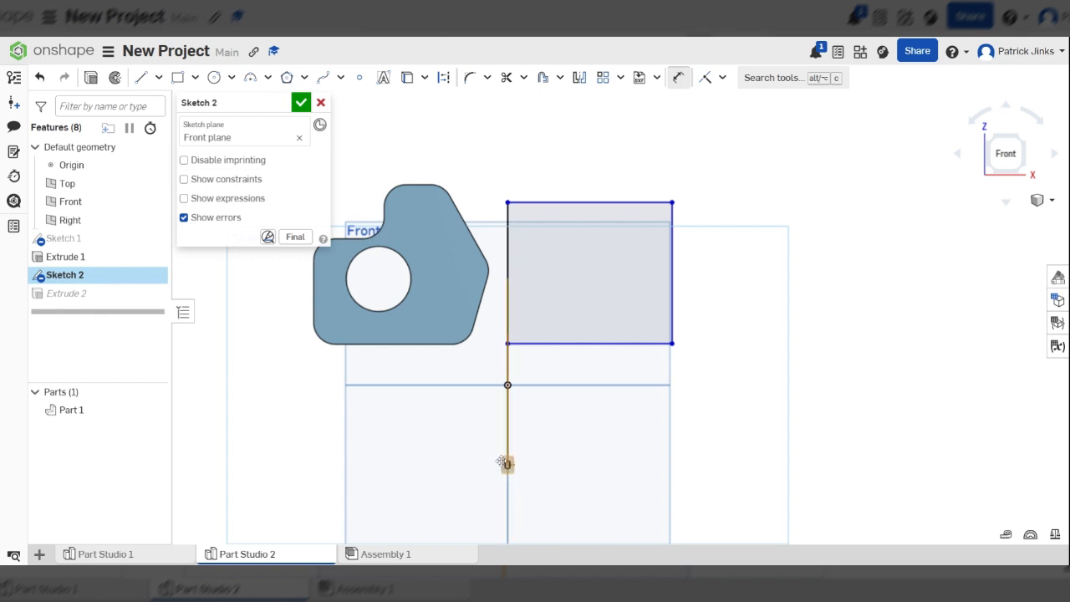
pyautogui.press('Escape')
pyautogui.click(513, 445)
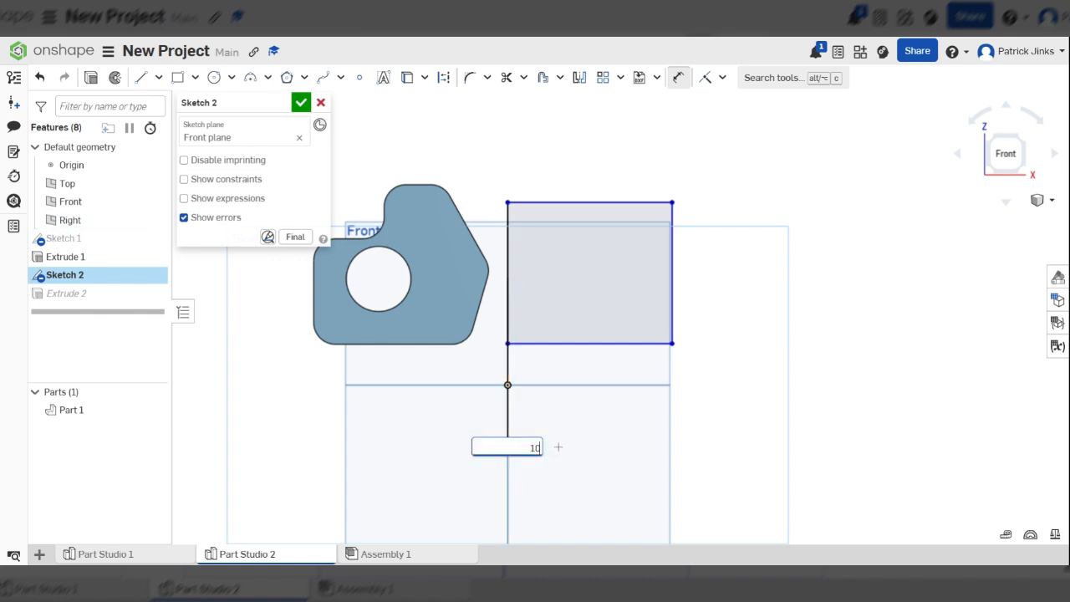
pyautogui.write('10')
pyautogui.press('Return')
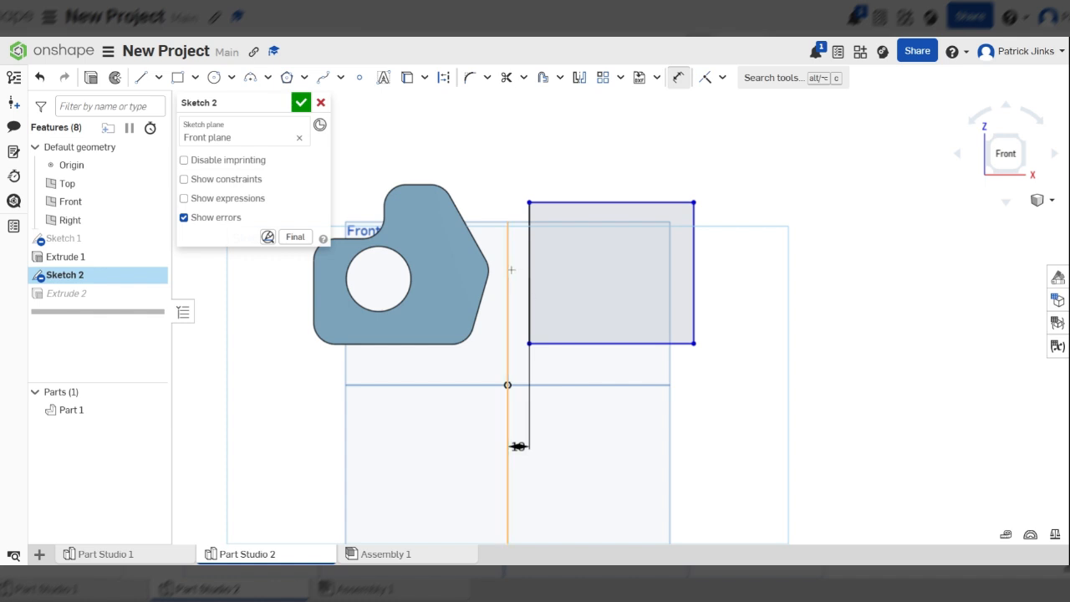
# Set the rectangle's offset from the Right plane to -10 mm, moving it to the opposite side of the plane.
pyautogui.doubleClick(517, 445)
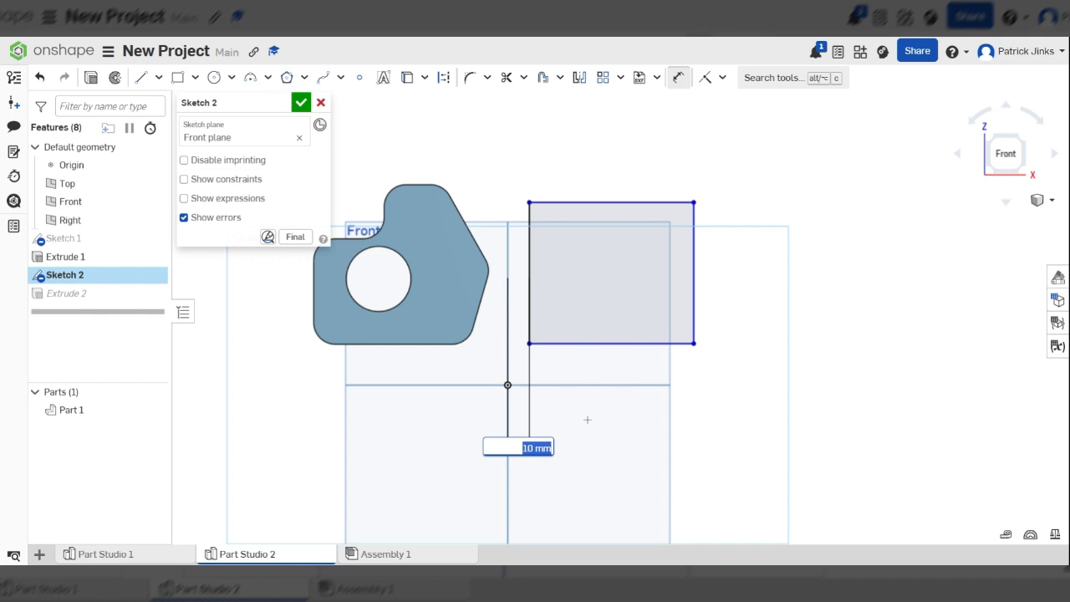
pyautogui.press('Return')
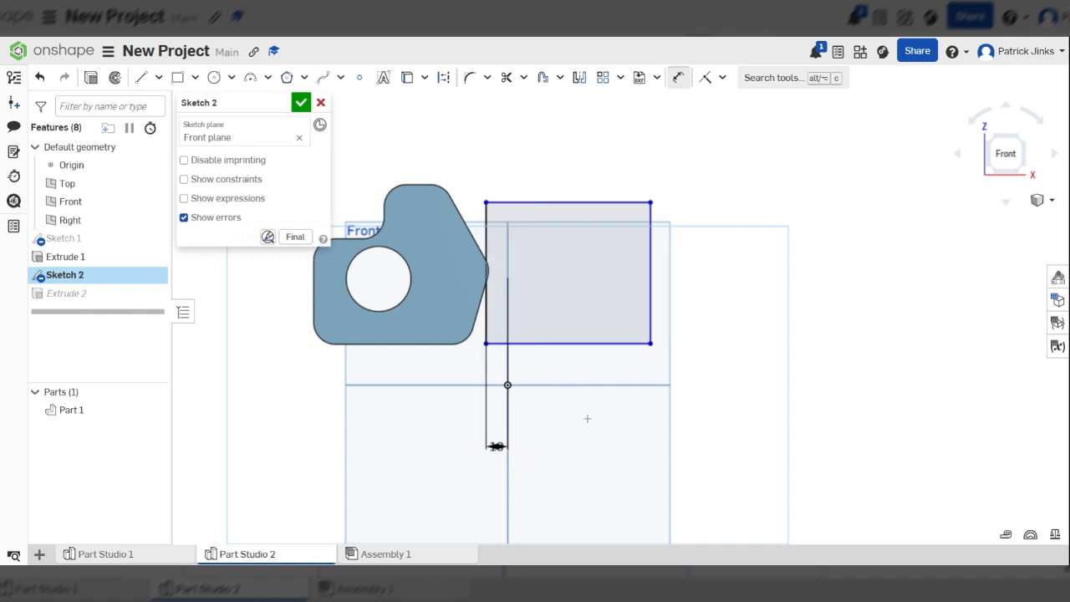
pyautogui.scroll(5, 457, 277)
pyautogui.scroll(-4, 529, 439)
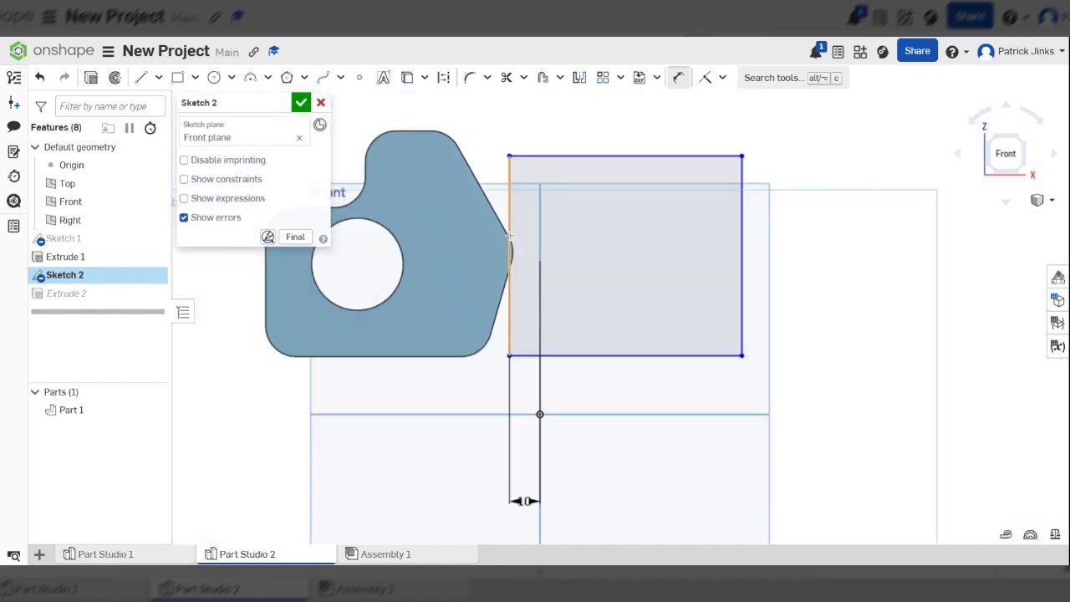
pyautogui.doubleClick(520, 457)
pyautogui.press('Home')
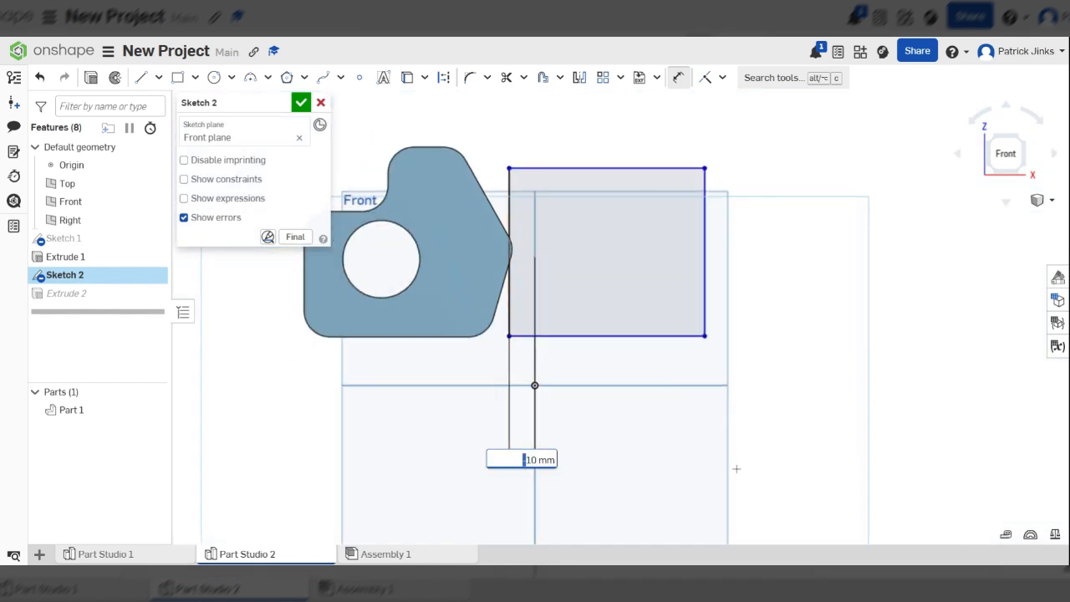
pyautogui.press('Return')
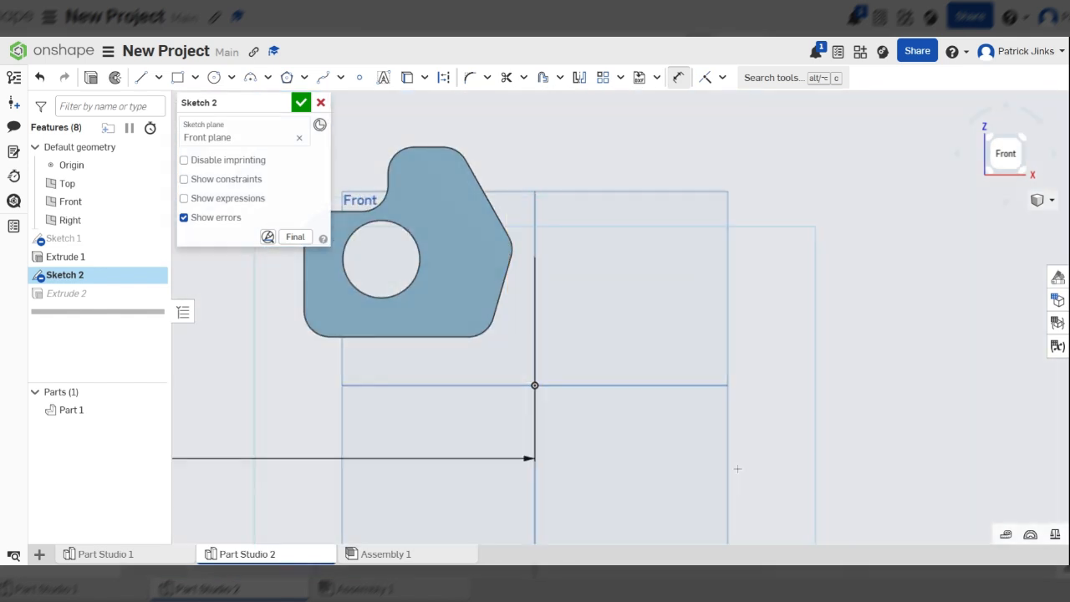
pyautogui.scroll(-5, 735, 464)
pyautogui.scroll(-3, 577, 339)
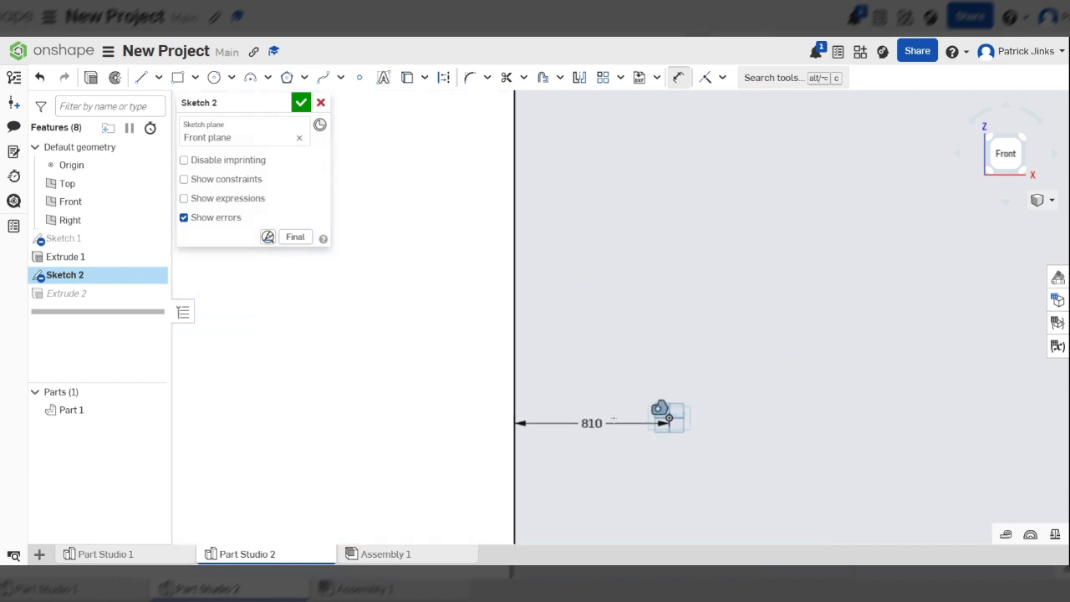
pyautogui.scroll(3, 613, 418)
pyautogui.hotkey('ctrl', 'z')
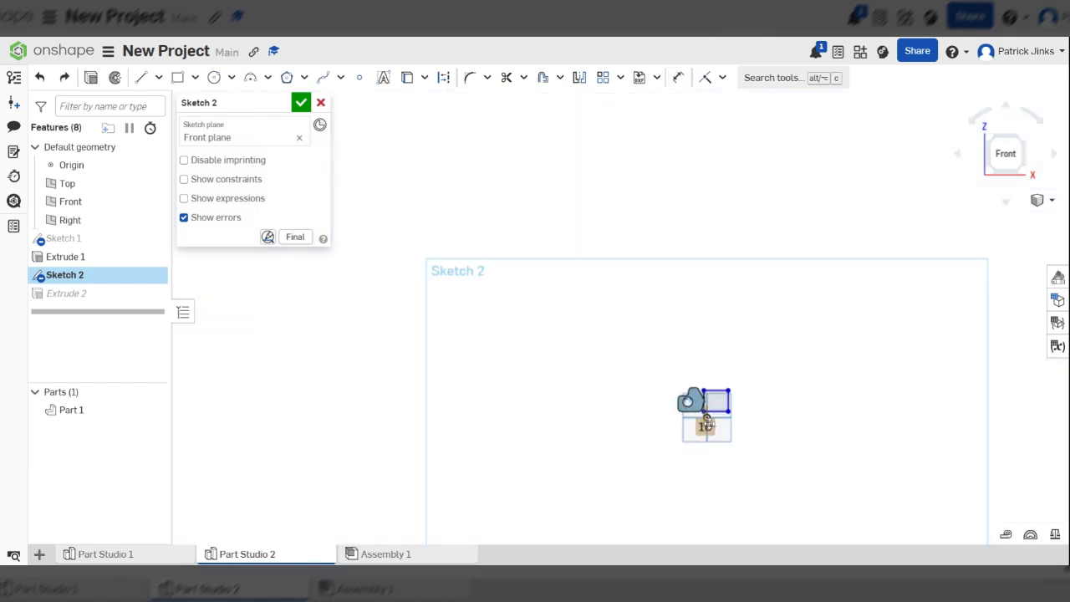
# Set the rectangle's offset from the Right plane to -8 mm and check its gap to the first part's rounded tip.
pyautogui.scroll(5, 706, 422)
pyautogui.doubleClick(684, 445)
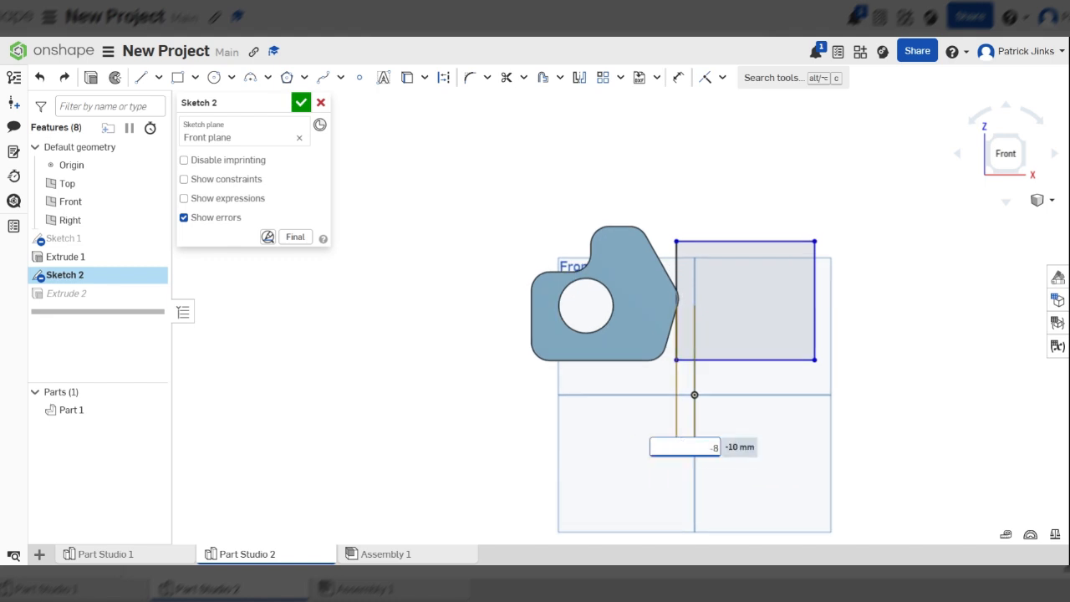
pyautogui.press('Return')
pyautogui.scroll(8, 674, 331)
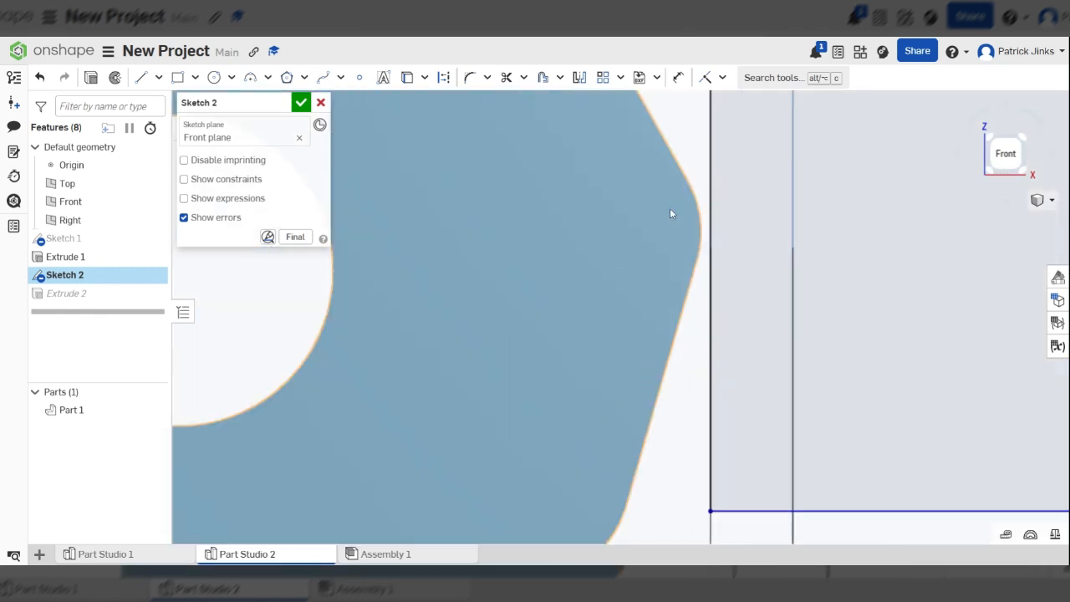
# Adjust the rectangle's negative offset from the Right plane so its near edge meets the first part's rounded tip.
pyautogui.scroll(-7, 695, 209)
pyautogui.doubleClick(707, 462)
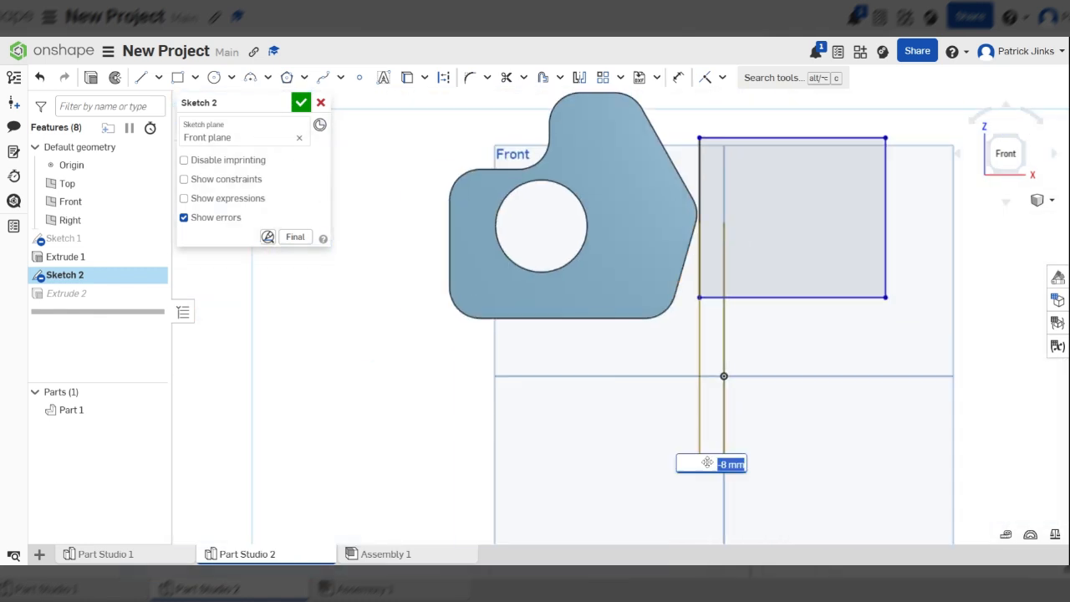
pyautogui.press('Return')
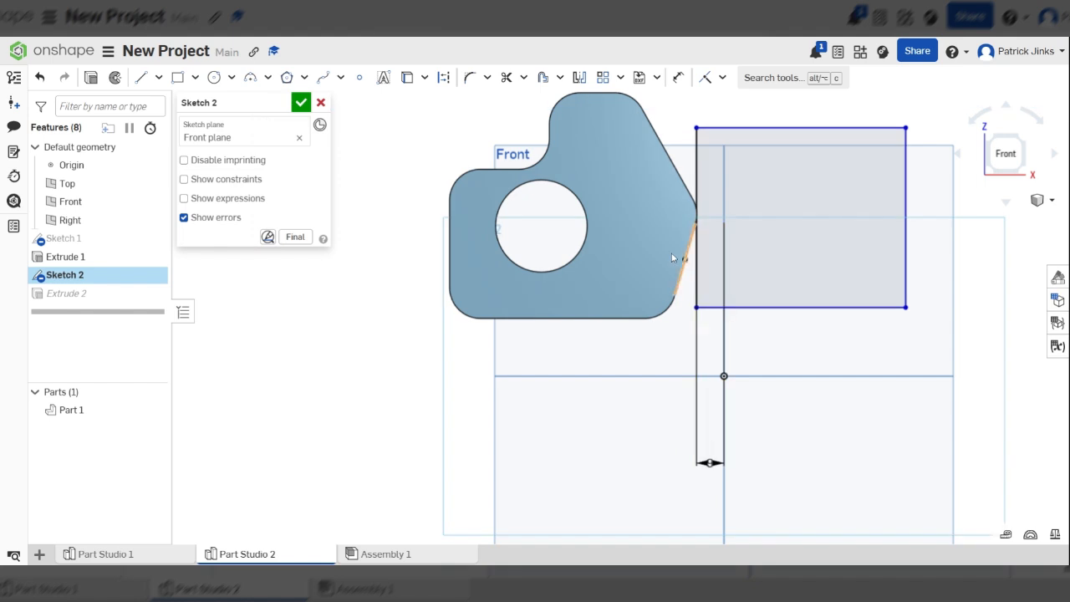
pyautogui.scroll(10, 702, 368)
pyautogui.scroll(-10, 732, 283)
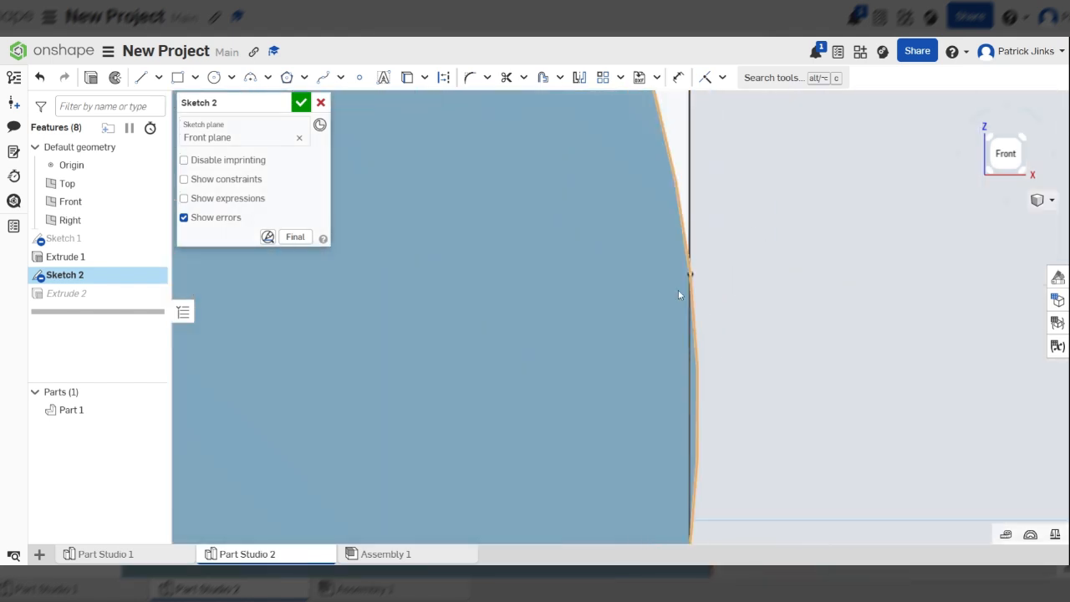
pyautogui.scroll(6, 625, 322)
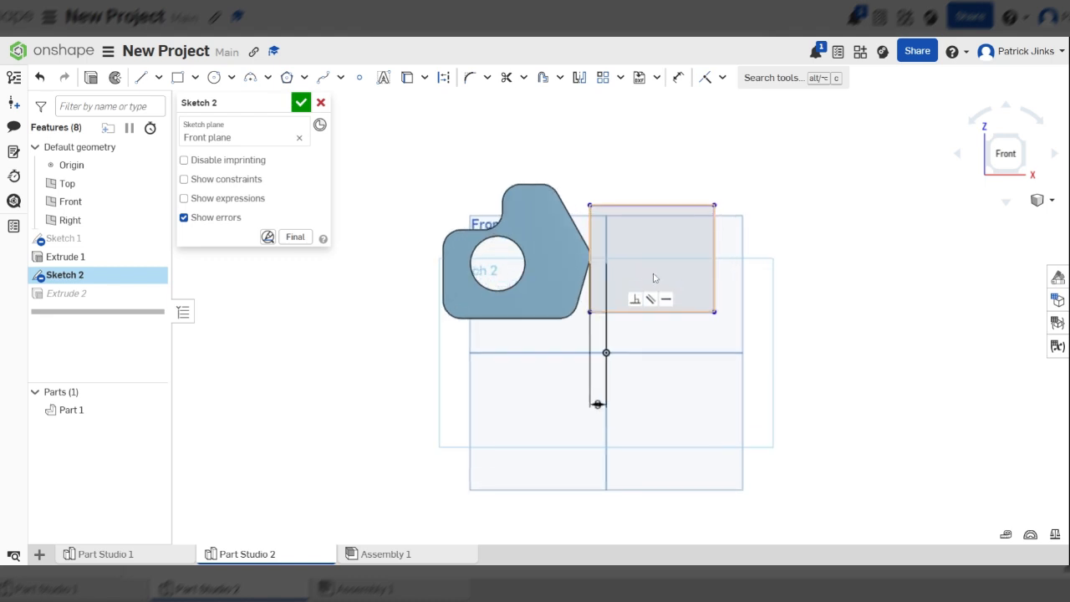
pyautogui.scroll(-2, 676, 351)
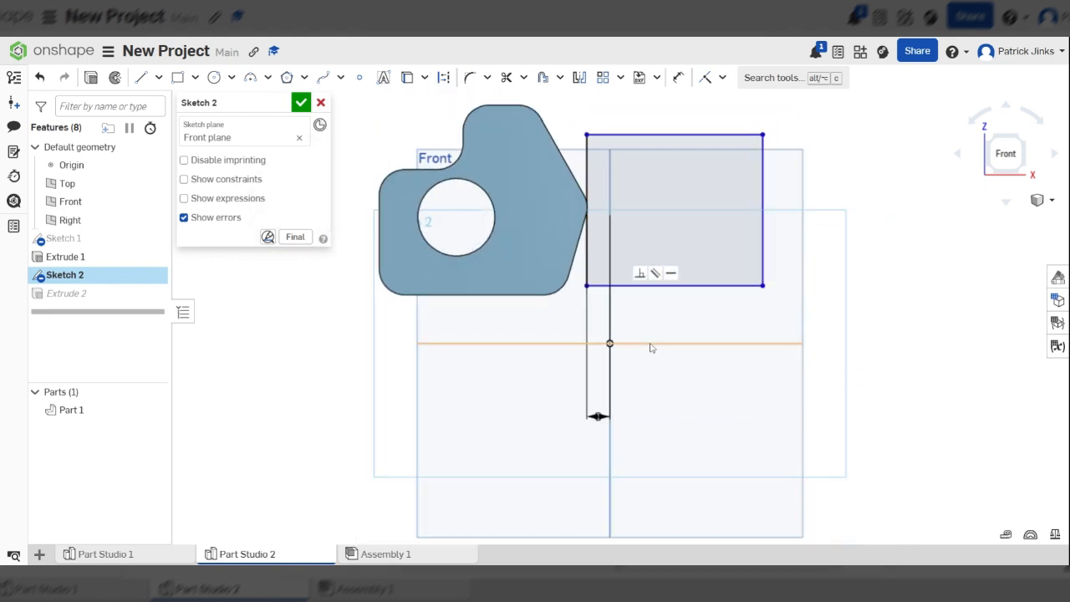
# Dimension the vertical distance from the rectangle's top edge to the first part's bottom edge, setting it to 0 mm.
pyautogui.press('u')
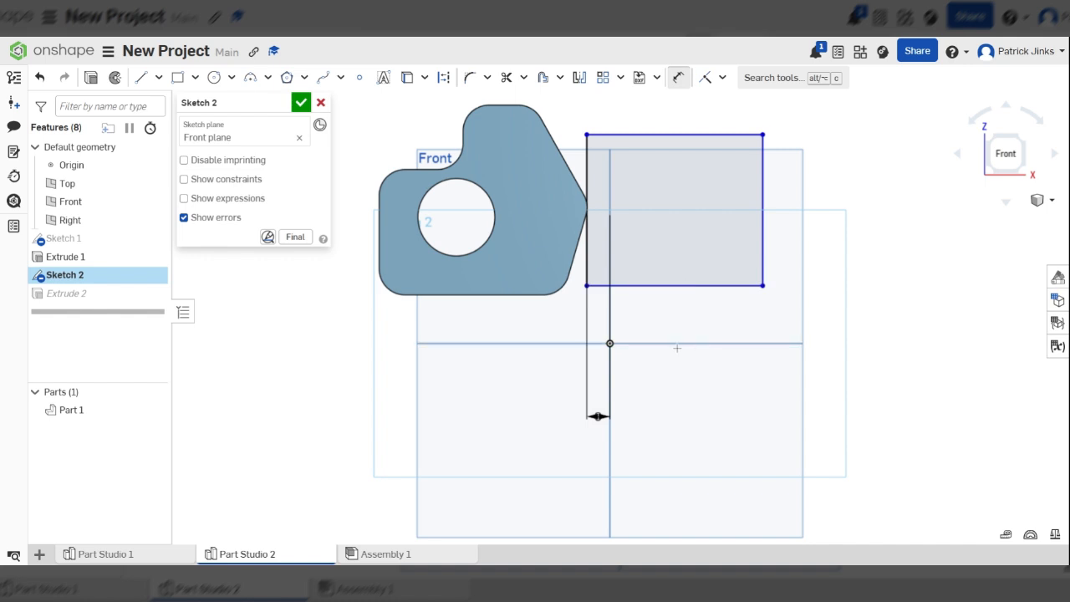
pyautogui.click(651, 133)
pyautogui.click(489, 294)
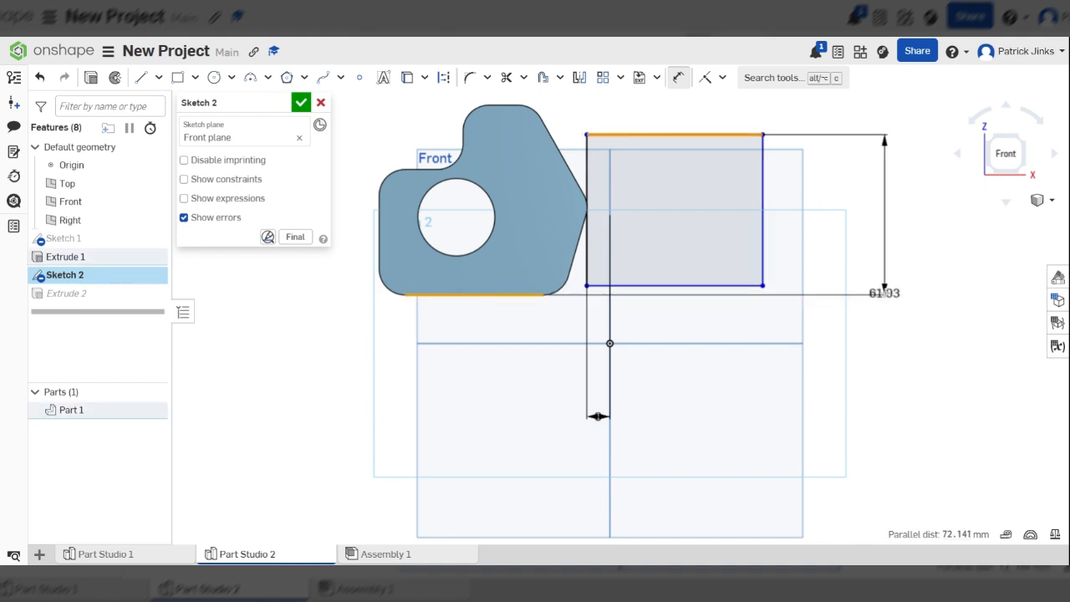
pyautogui.click(884, 292)
pyautogui.write('0')
pyautogui.press('Return')
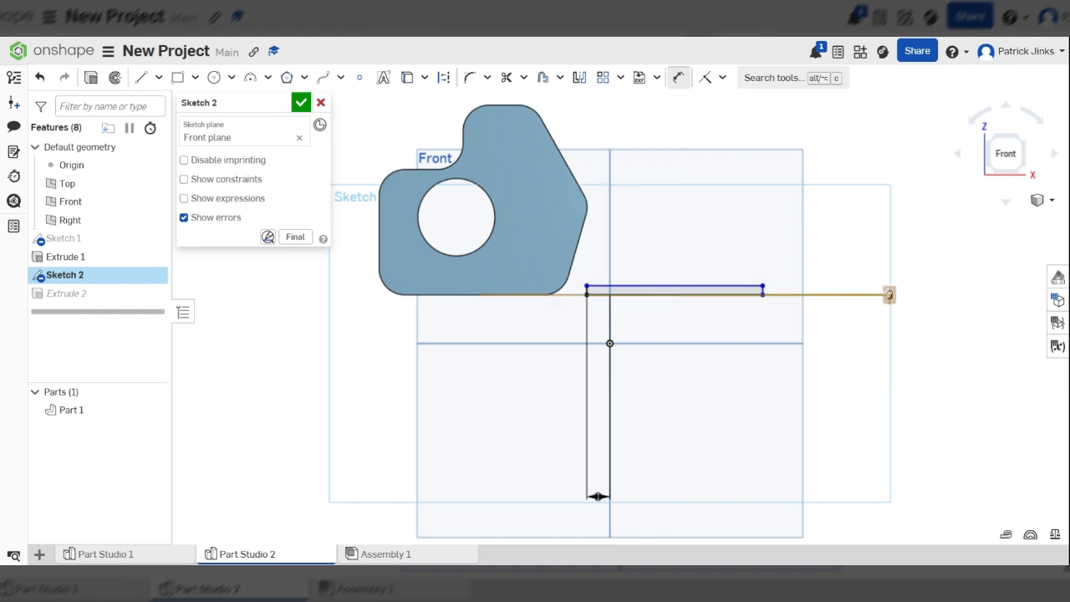
pyautogui.scroll(-4, 642, 303)
pyautogui.scroll(10, 631, 301)
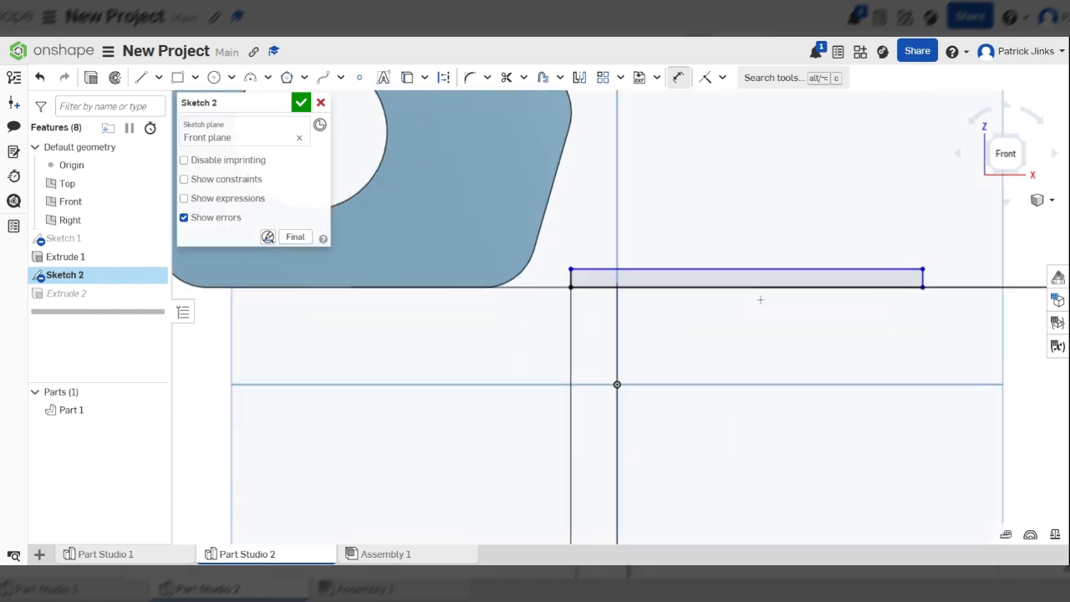
pyautogui.scroll(-7, 570, 259)
pyautogui.scroll(5, 568, 259)
pyautogui.scroll(-5, 590, 255)
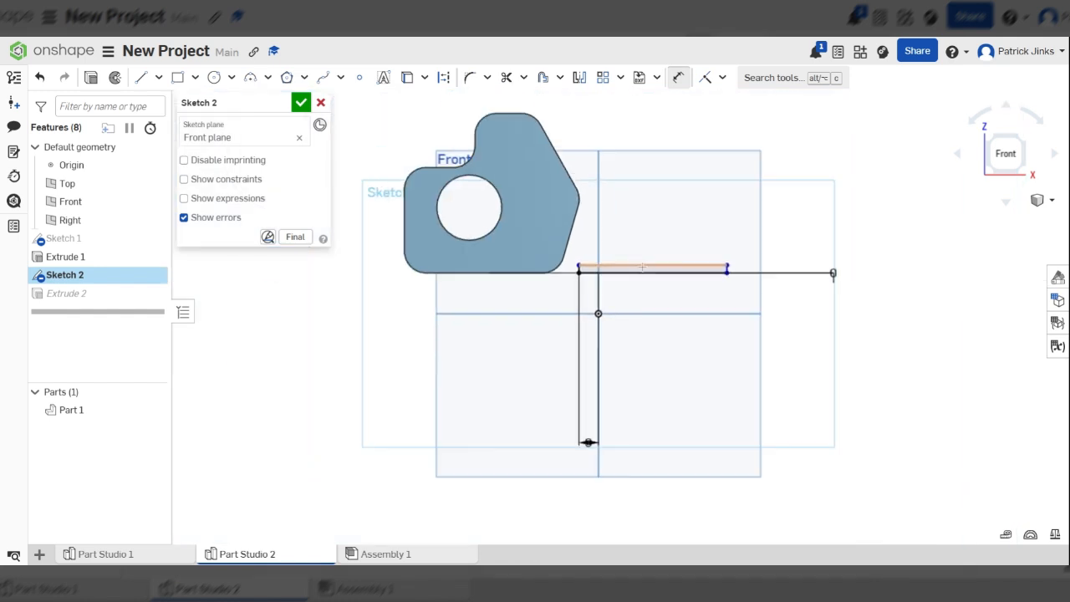
# Restore the collapsed rectangle to its earlier height and dimension its far vertical side to 60 mm.
pyautogui.moveTo(648, 269); pyautogui.dragTo(641, 142)
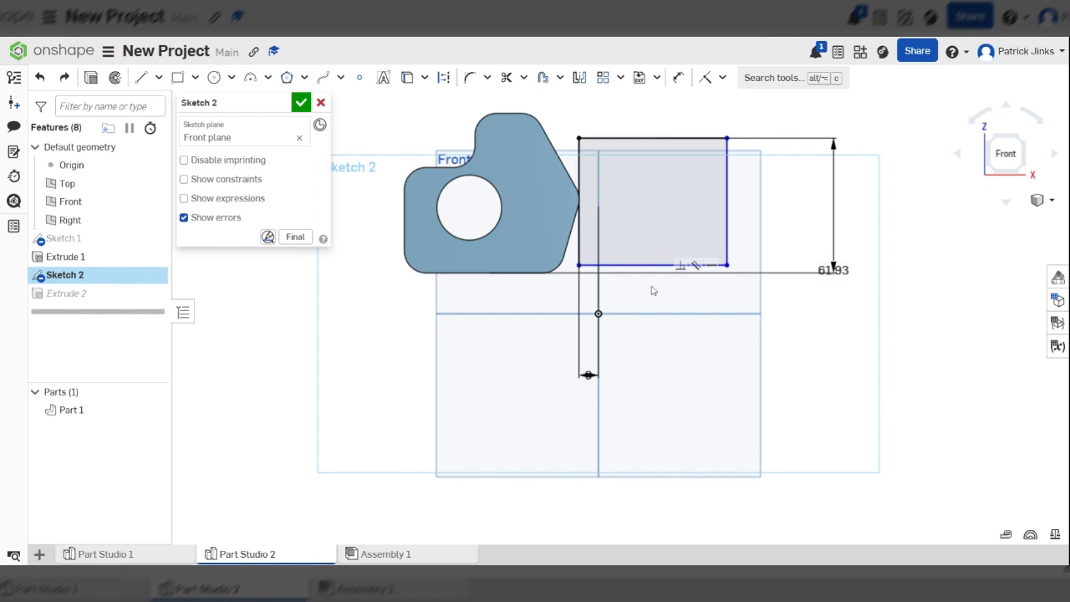
pyautogui.click(727, 201)
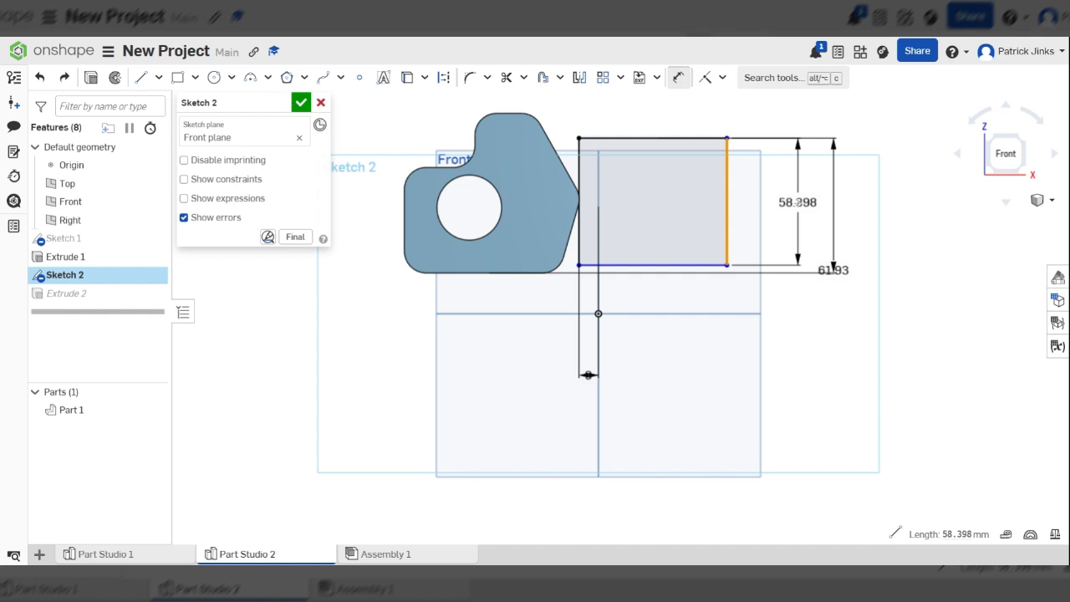
pyautogui.click(797, 222)
pyautogui.write('60')
pyautogui.press('Return')
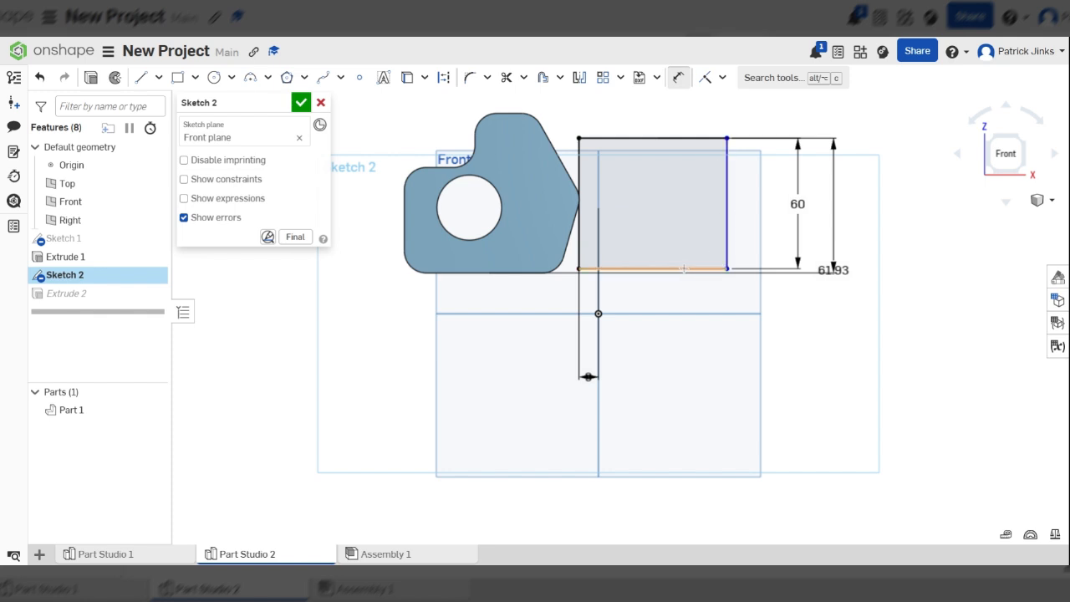
pyautogui.click(644, 136)
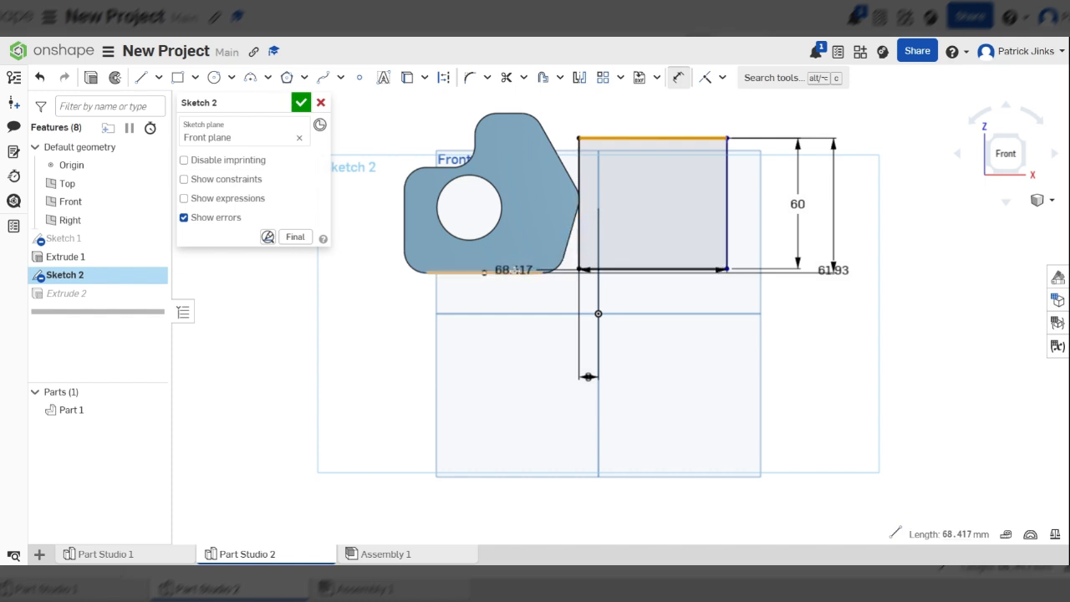
pyautogui.click(515, 272)
pyautogui.press('Escape')
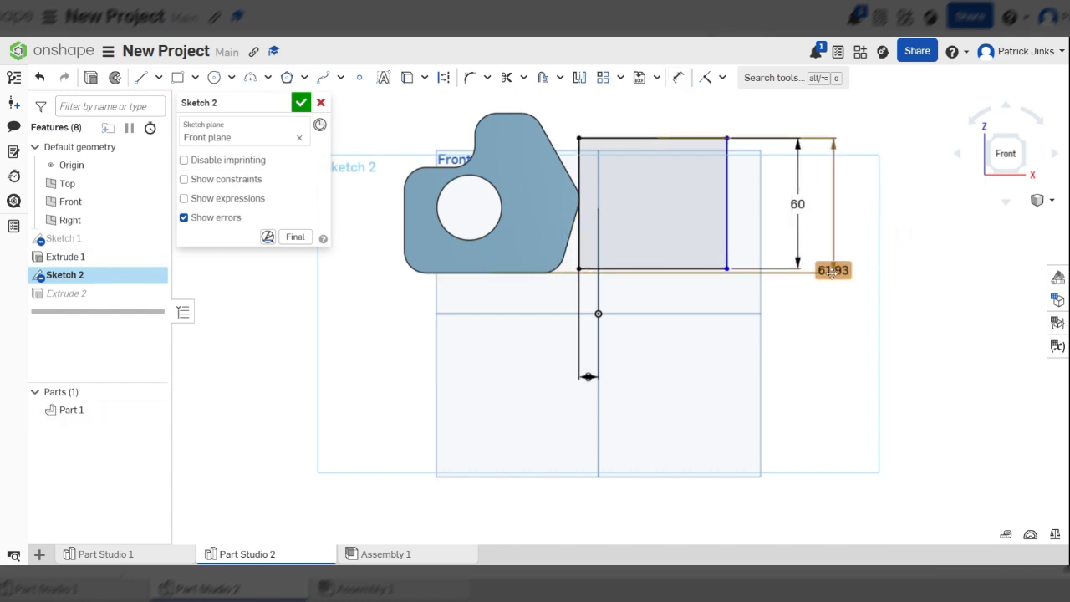
# Set the vertical distance between the rectangle's top edge and the first part's bottom edge to 0 mm.
pyautogui.doubleClick(832, 273)
pyautogui.write('0')
pyautogui.press('Return')
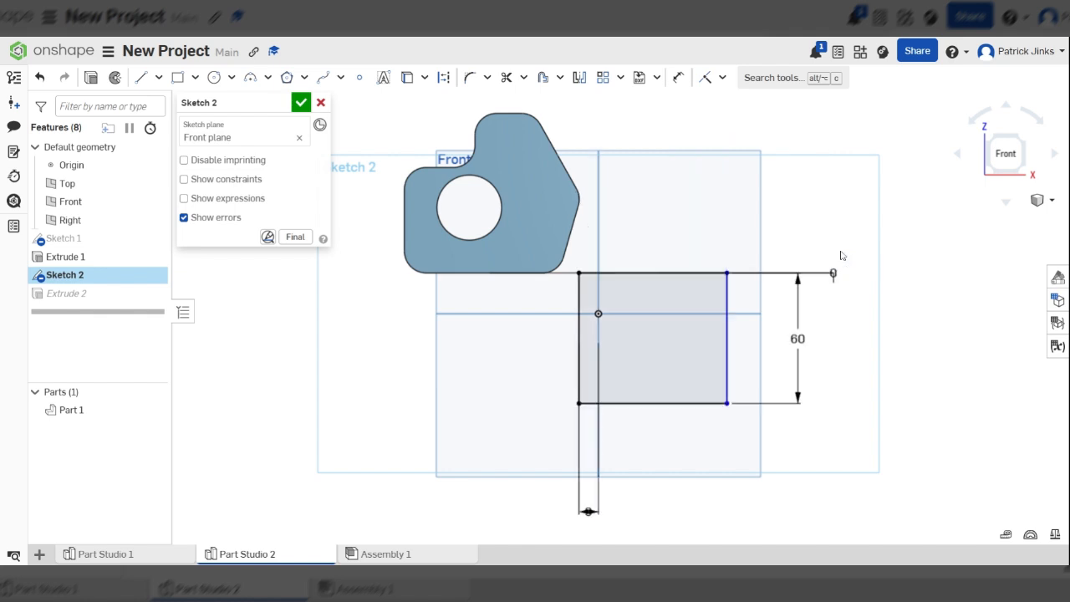
# Accept the sketch and examine the rectangular block's alignment with the first part, ending in the front view.
pyautogui.scroll(-1, 644, 207)
pyautogui.scroll(-1, 643, 207)
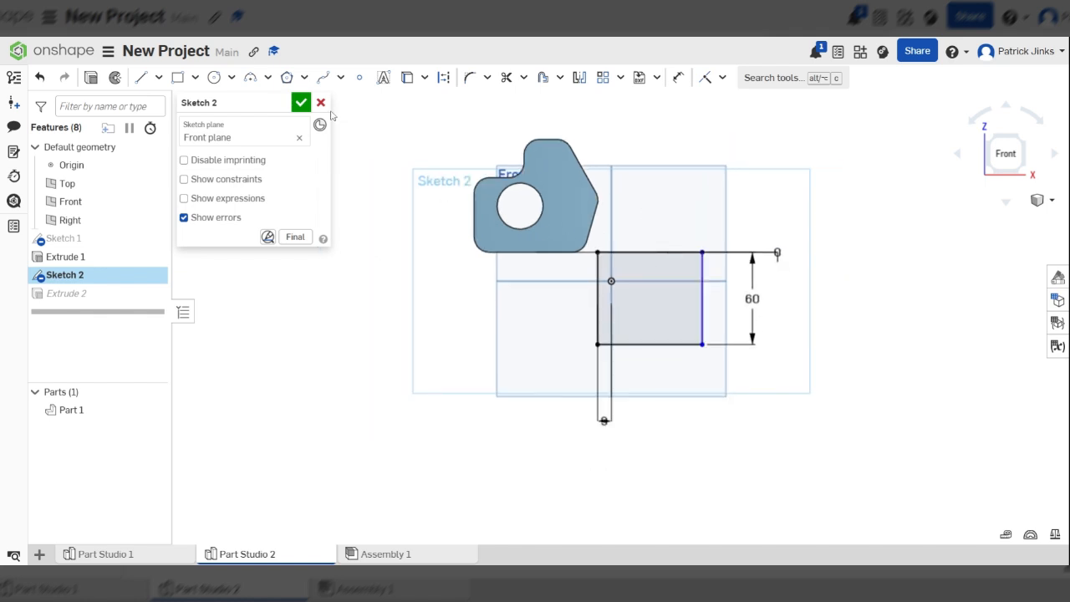
pyautogui.click(301, 102)
pyautogui.scroll(3, 715, 280)
pyautogui.moveTo(715, 280)
pyautogui.mouseDown(button='right')
pyautogui.moveTo(668, 286)
pyautogui.moveTo(724, 256)
pyautogui.moveTo(780, 253)
pyautogui.moveTo(763, 260)
pyautogui.mouseUp(button='right')
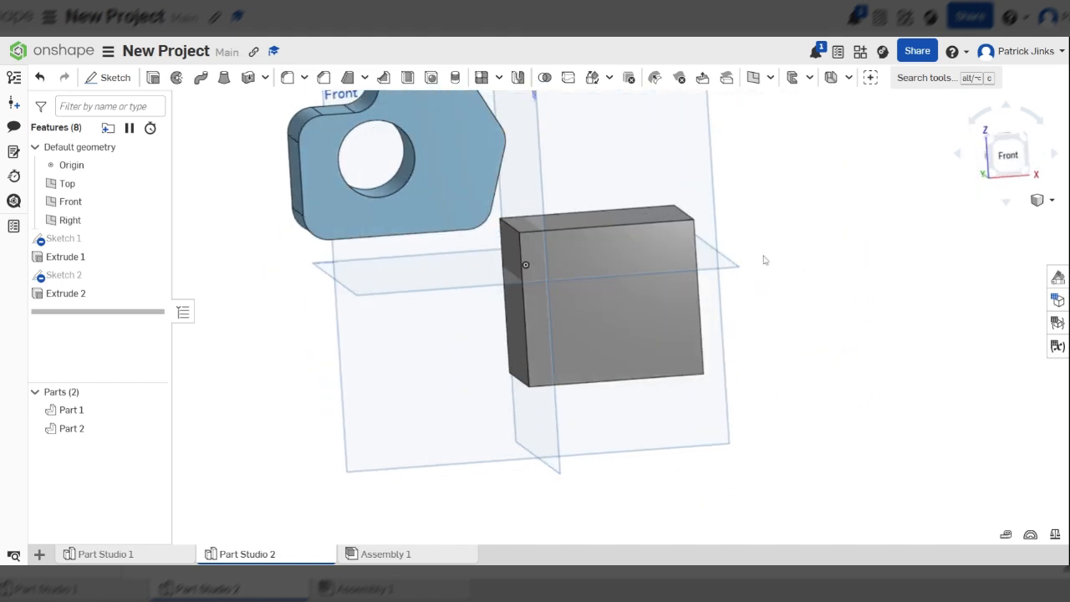
pyautogui.scroll(-3, 675, 219)
pyautogui.scroll(2, 709, 194)
pyautogui.moveTo(725, 177)
pyautogui.mouseDown(button='right')
pyautogui.moveTo(707, 181)
pyautogui.moveTo(728, 186)
pyautogui.moveTo(716, 181)
pyautogui.mouseUp(button='right')
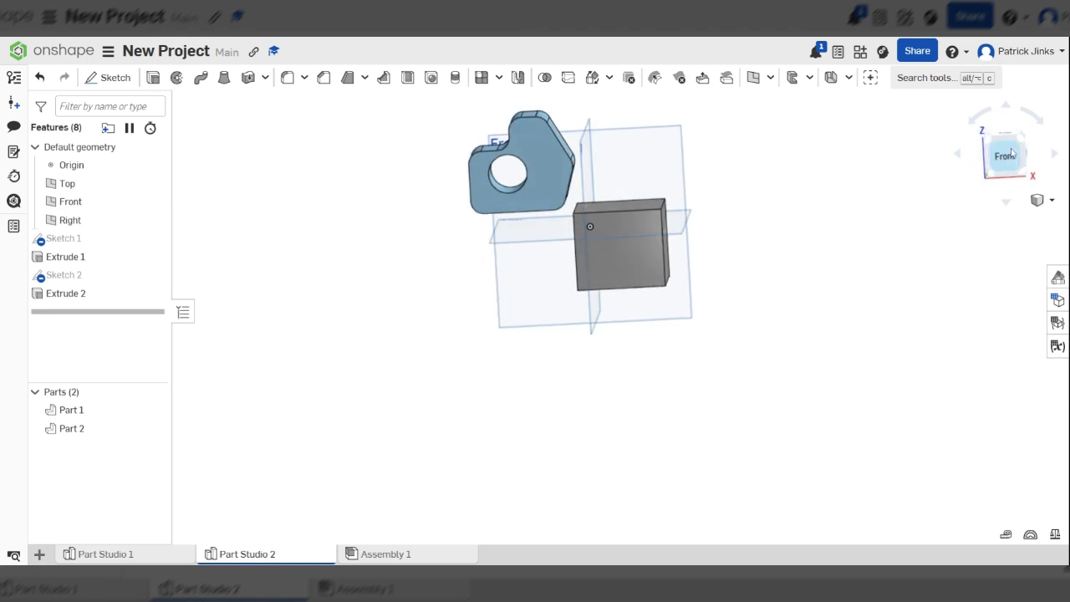
pyautogui.click(1010, 152)
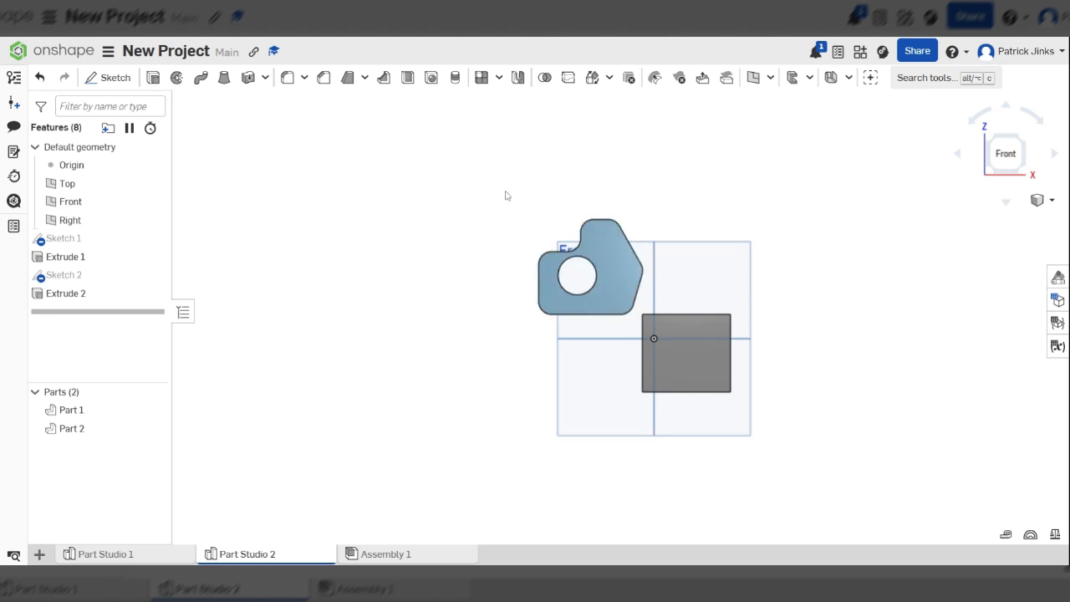
# Delete both extruded parts and both of their sketches, leaving only the default geometry.
pyautogui.moveTo(504, 196); pyautogui.dragTo(814, 460)
pyautogui.press('Delete')
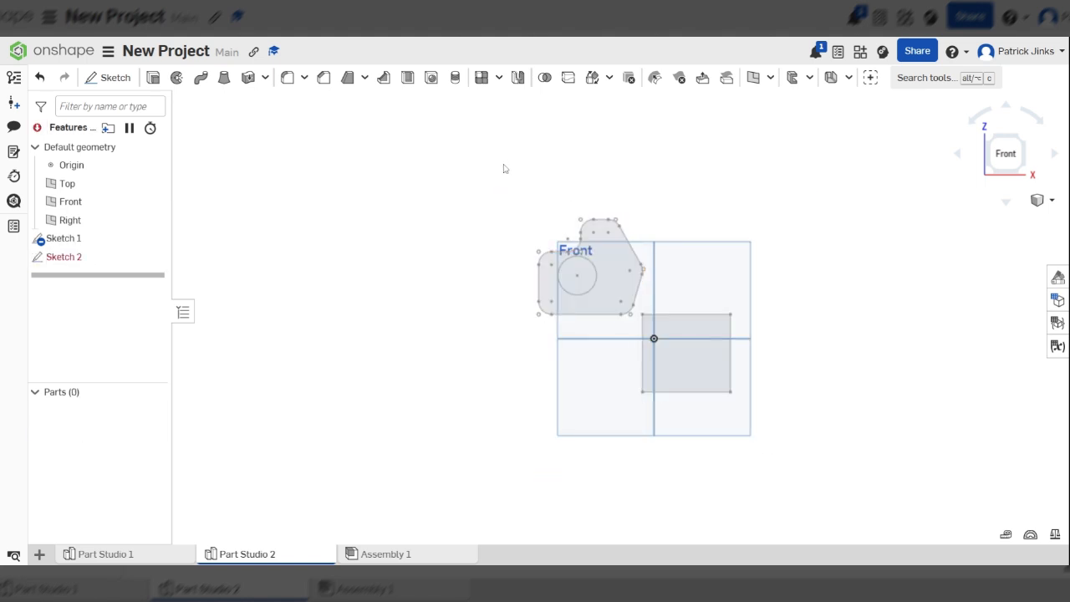
pyautogui.moveTo(504, 169); pyautogui.dragTo(846, 443)
pyautogui.press('Delete')
pyautogui.scroll(3, 784, 385)
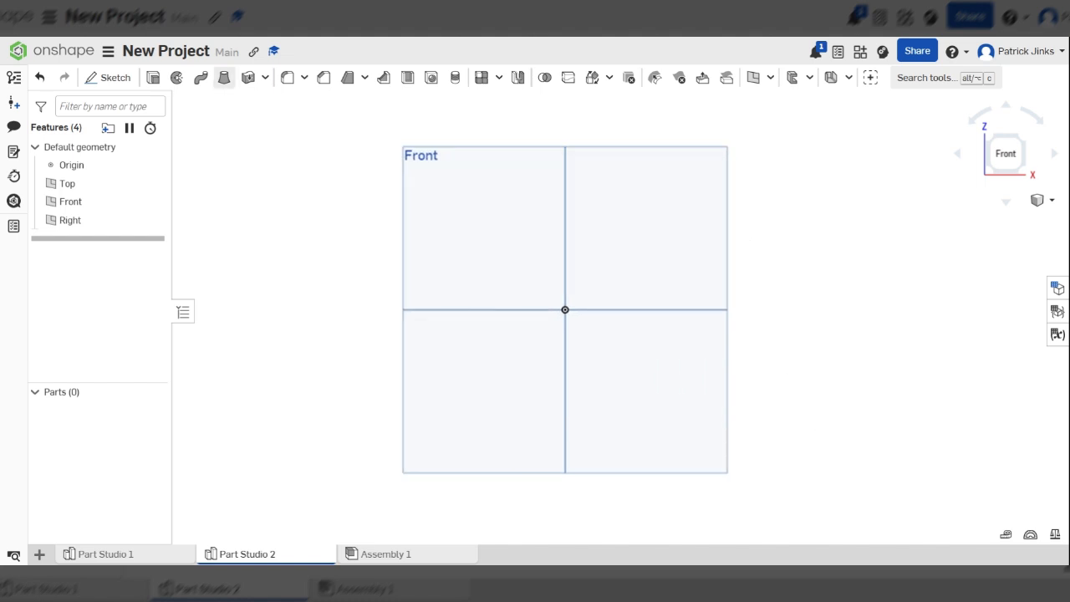
# Start a sketch on the Front plane and draw a corner rectangle about 68 mm by 53 mm.
pyautogui.click(110, 76)
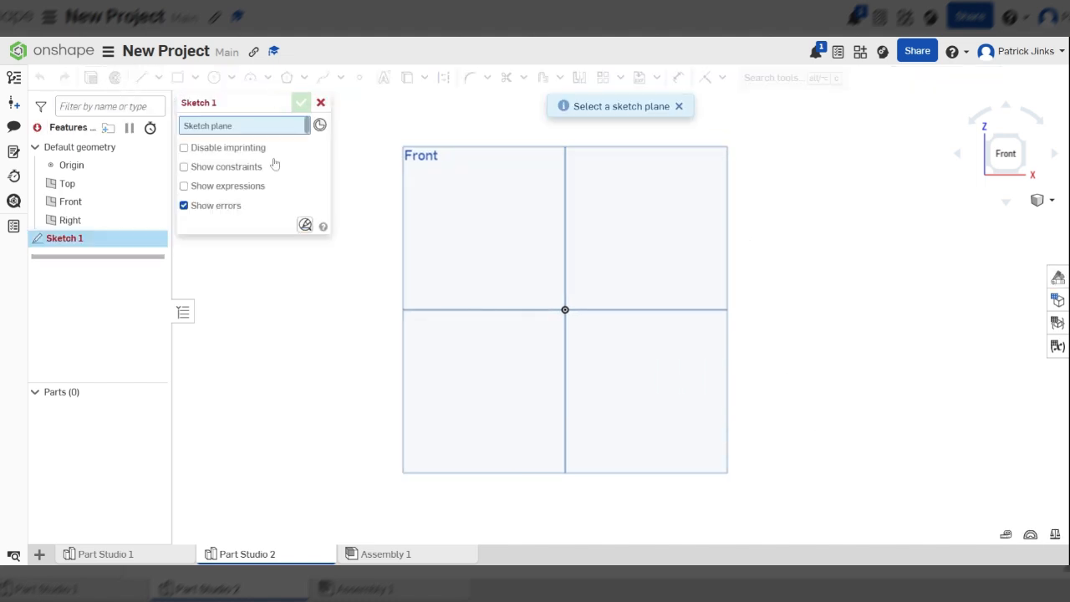
pyautogui.click(437, 203)
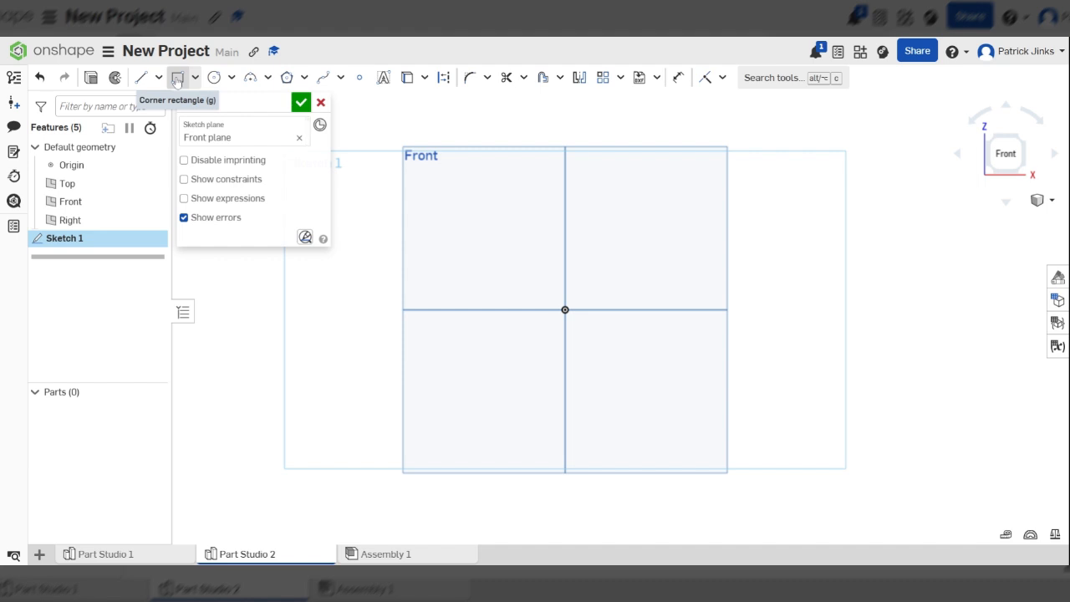
pyautogui.click(177, 79)
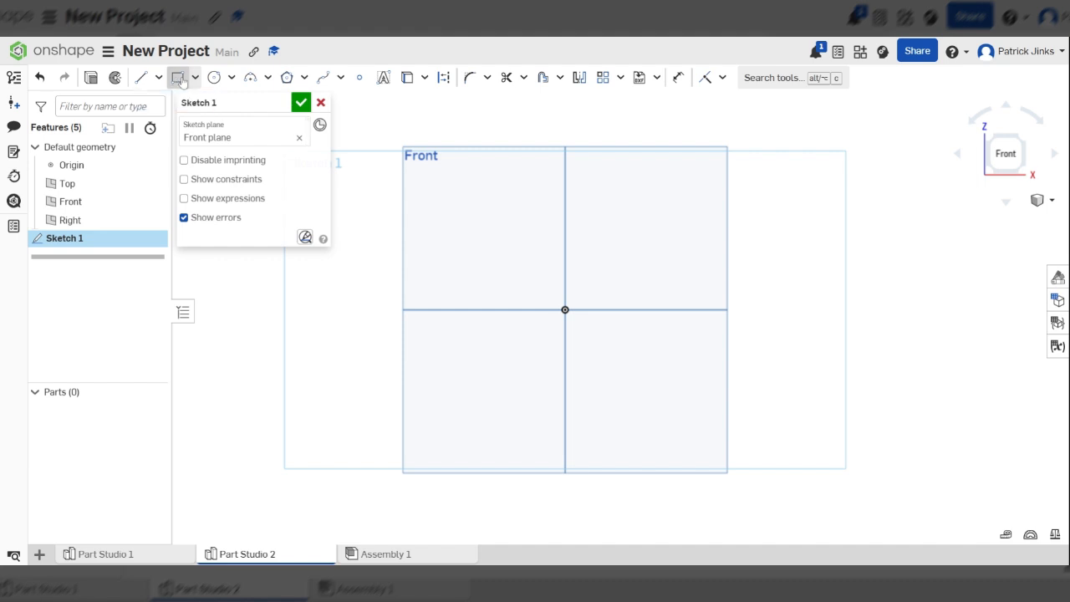
pyautogui.click(357, 219)
pyautogui.click(506, 333)
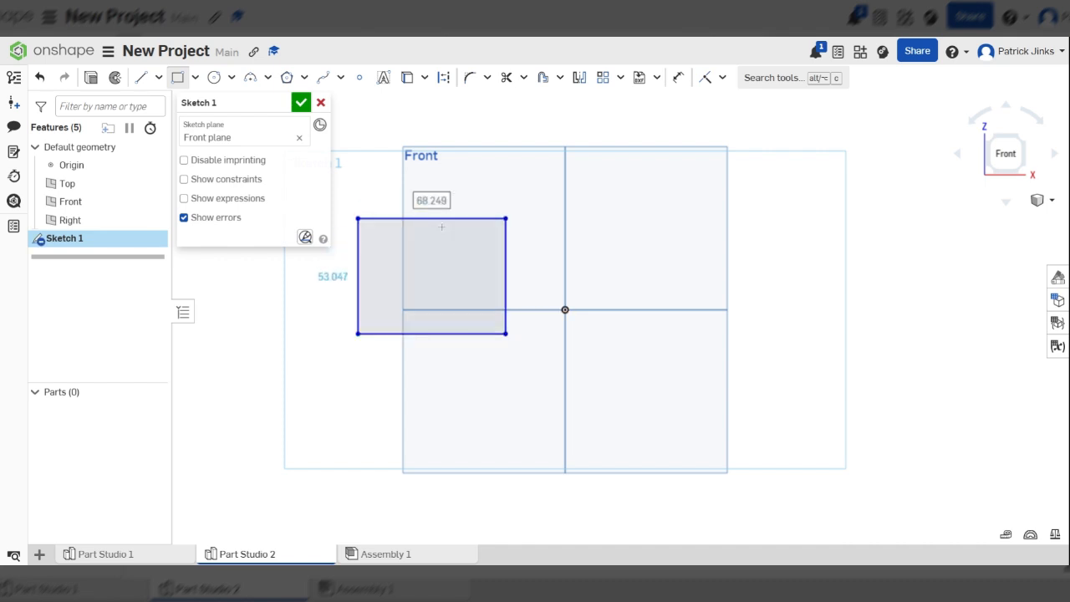
# Draw two more rectangles, about 73 by 60 mm and 81 by 63 mm, stepping diagonally upward so neighbouring corners overlap.
pyautogui.click(457, 261)
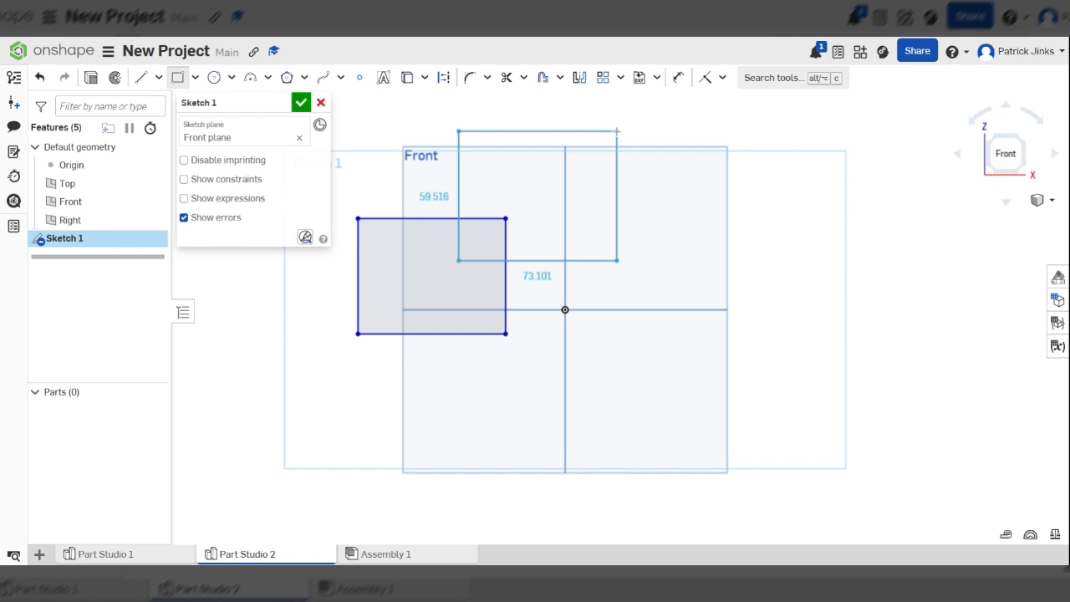
pyautogui.scroll(-4, 512, 322)
pyautogui.scroll(3, 508, 259)
pyautogui.click(547, 285)
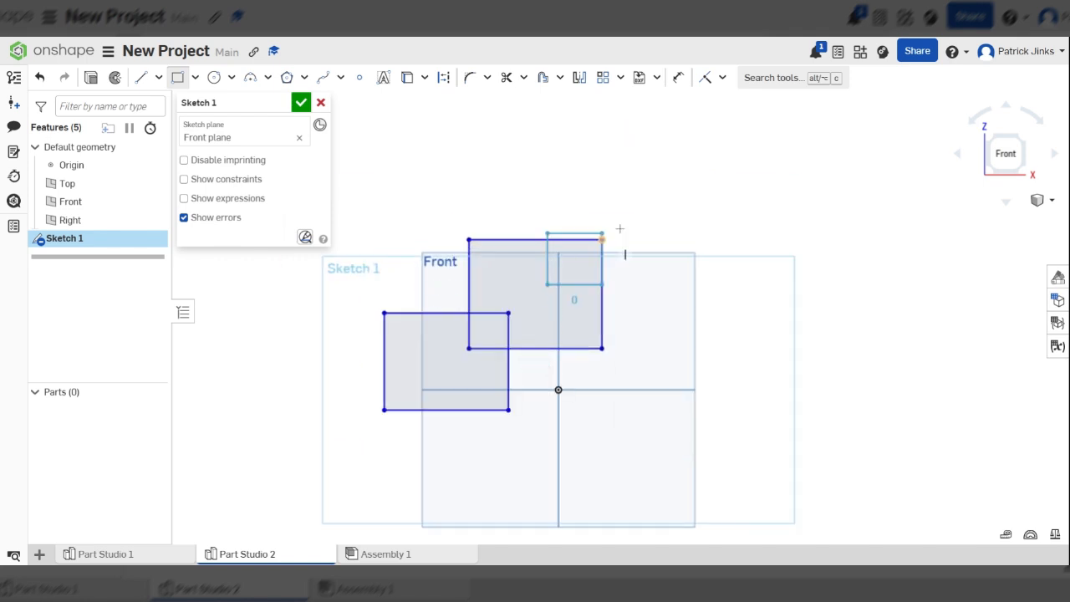
pyautogui.click(694, 168)
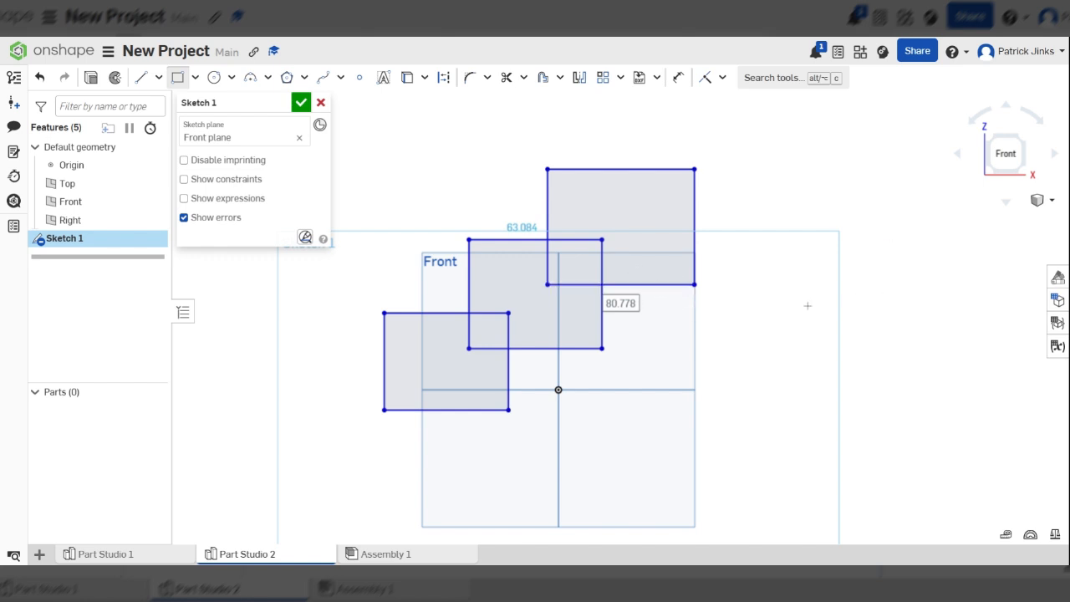
# Trim the four inner edge segments where the upper and middle rectangles overlap.
pyautogui.scroll(3, 550, 307)
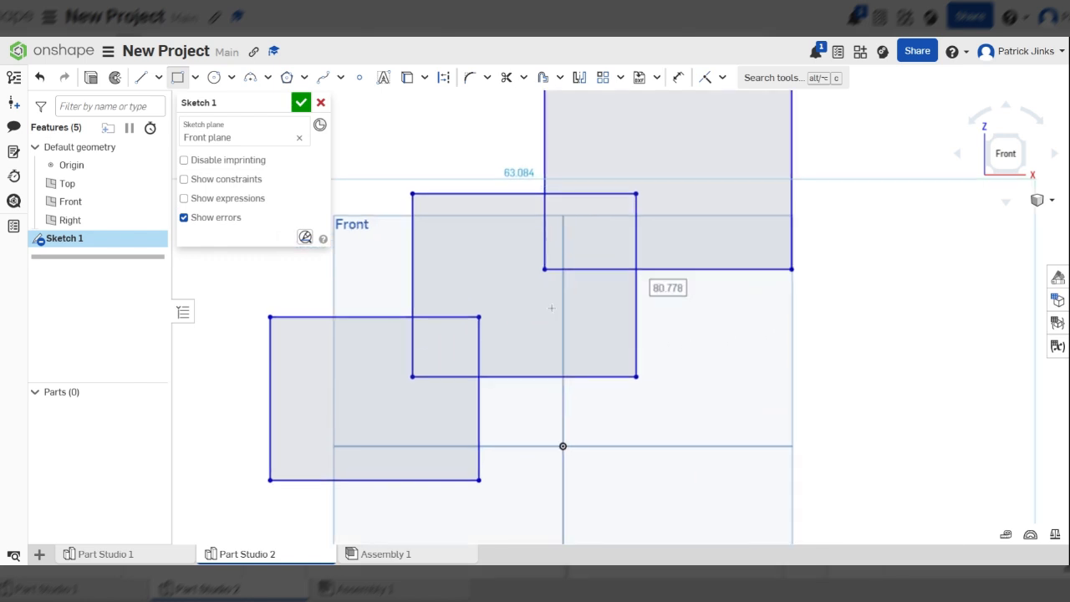
pyautogui.scroll(-5, 552, 296)
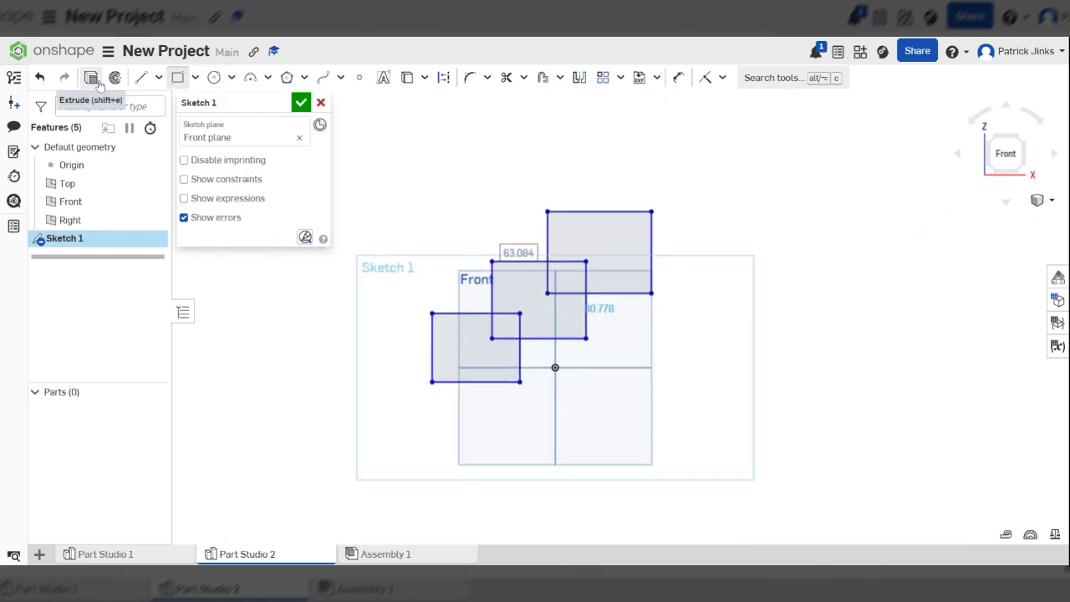
pyautogui.scroll(5, 549, 302)
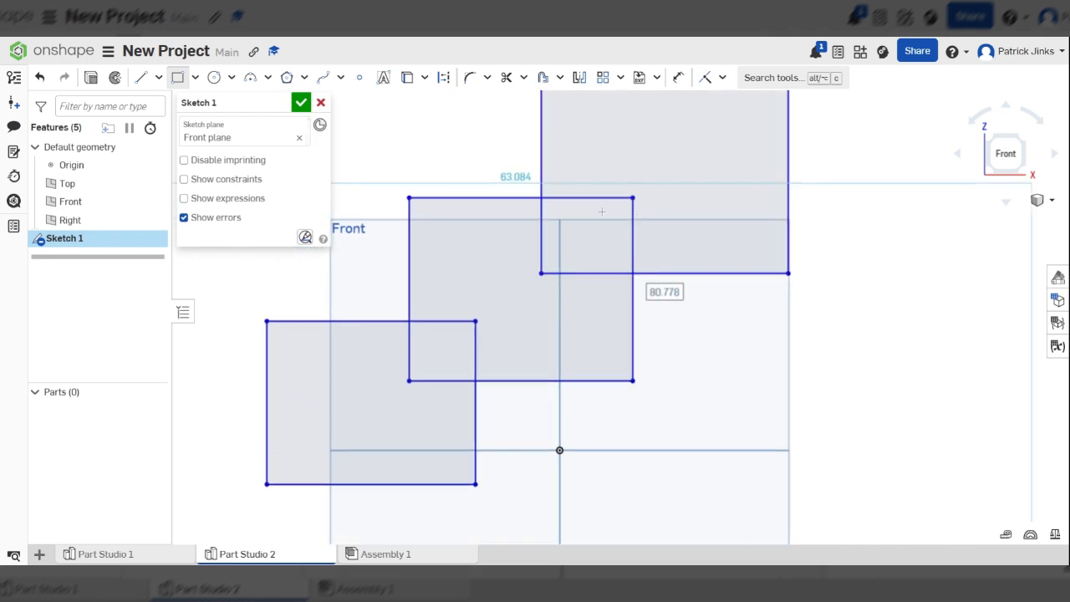
pyautogui.scroll(-3, 589, 193)
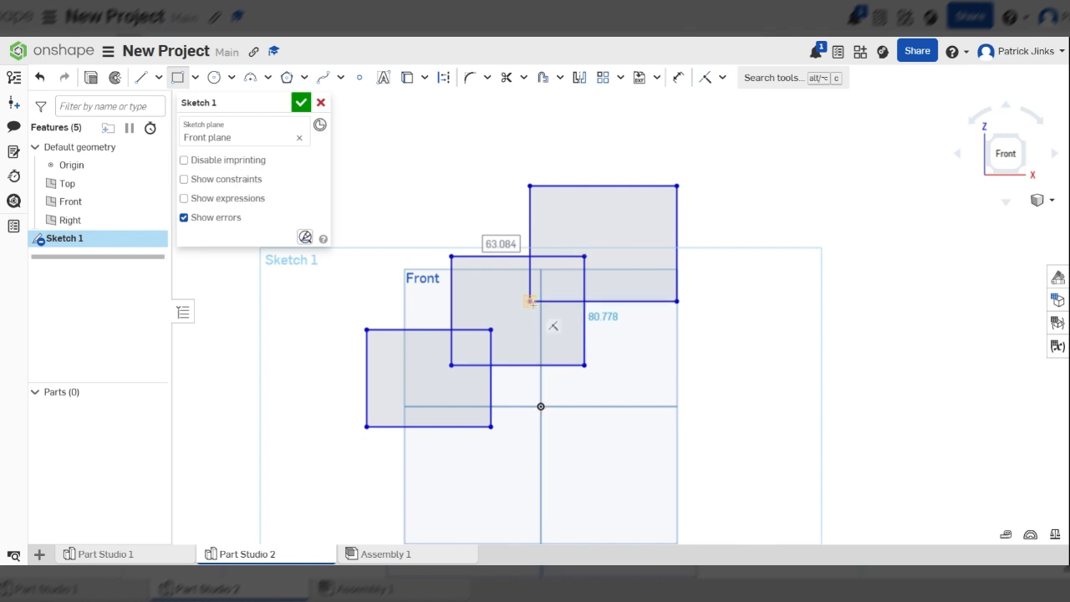
pyautogui.scroll(3, 554, 260)
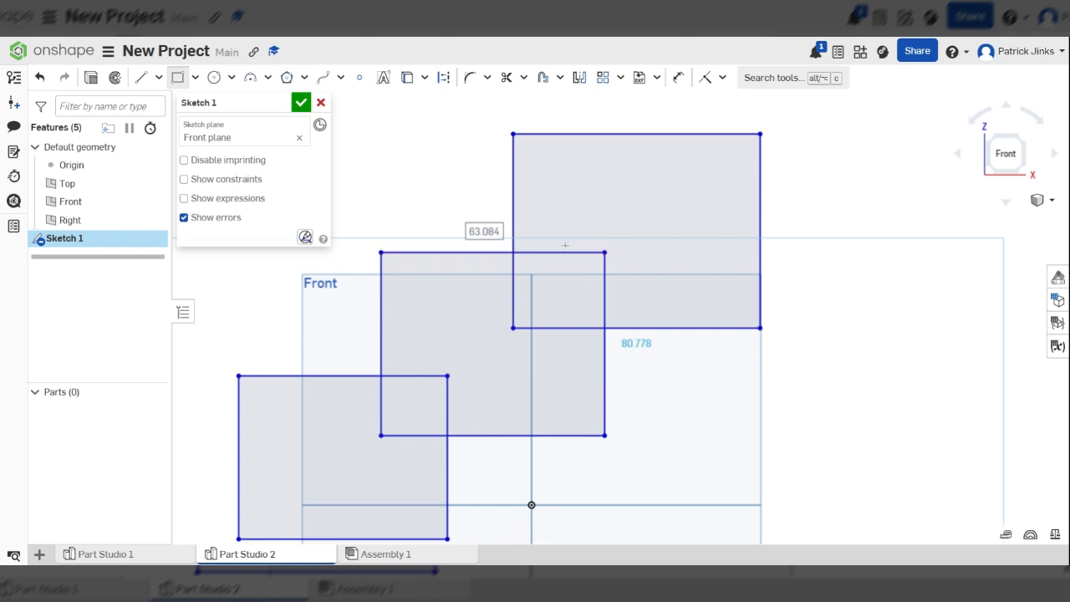
pyautogui.click(507, 78)
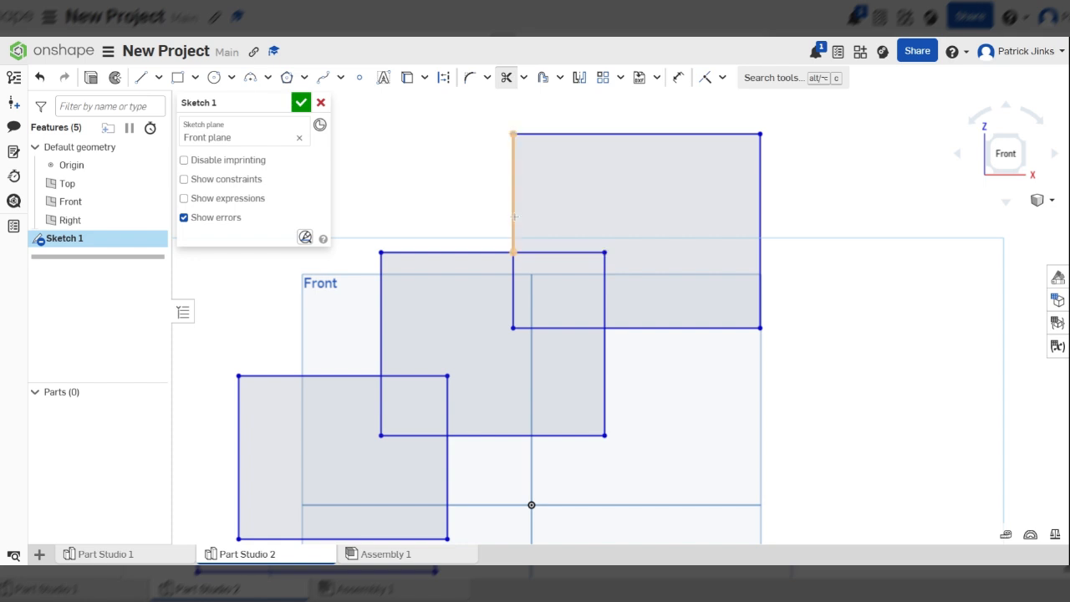
pyautogui.click(555, 253)
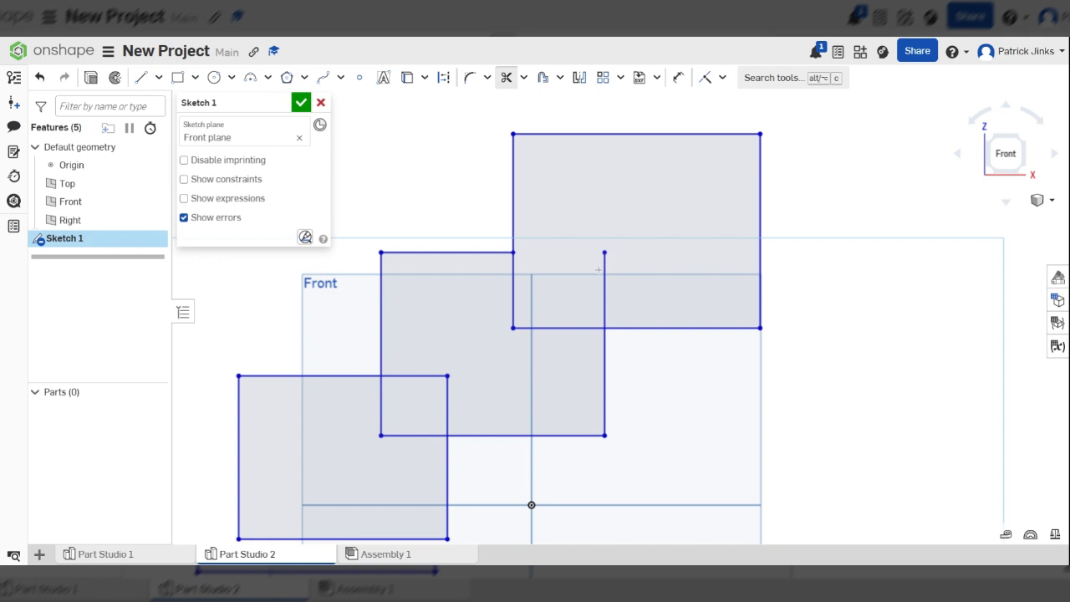
pyautogui.click(603, 276)
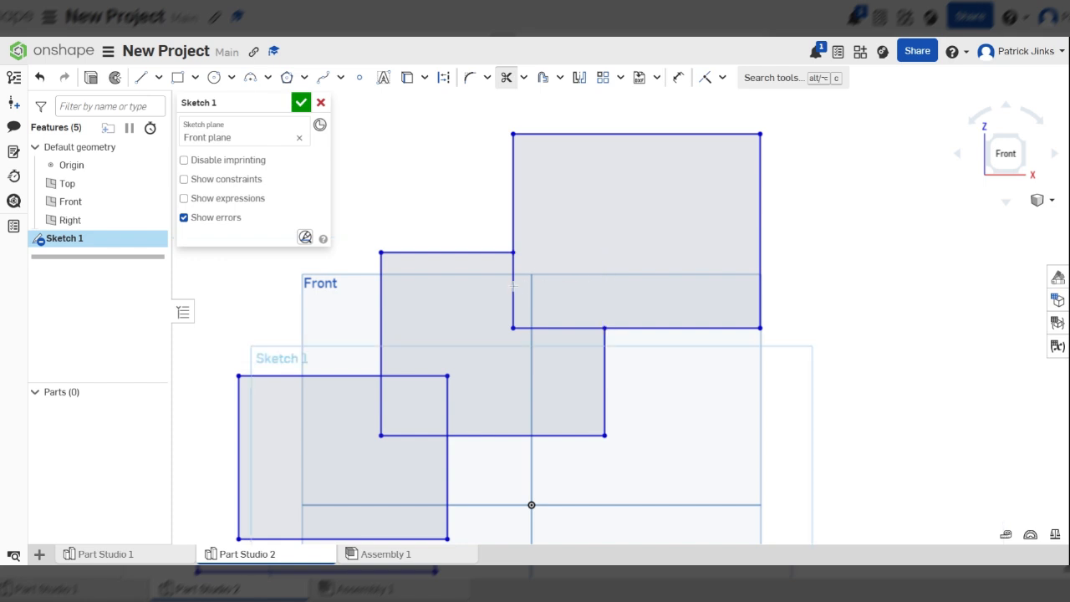
pyautogui.click(513, 288)
pyautogui.click(547, 330)
pyautogui.scroll(-5, 623, 238)
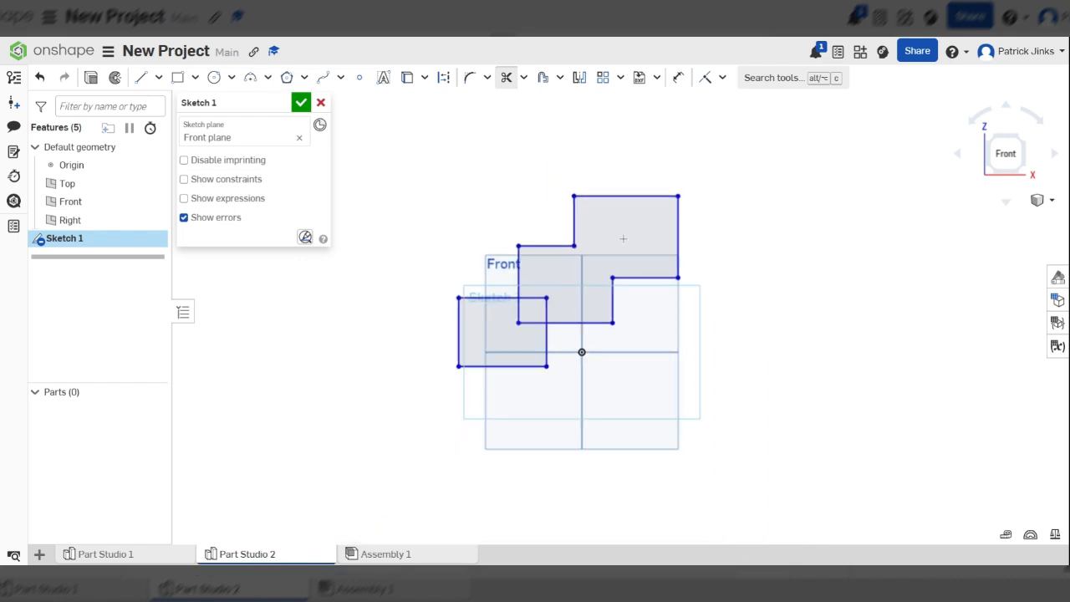
# Trim the four inner edge segments where the middle and lower rectangles overlap.
pyautogui.scroll(3, 502, 323)
pyautogui.click(603, 257)
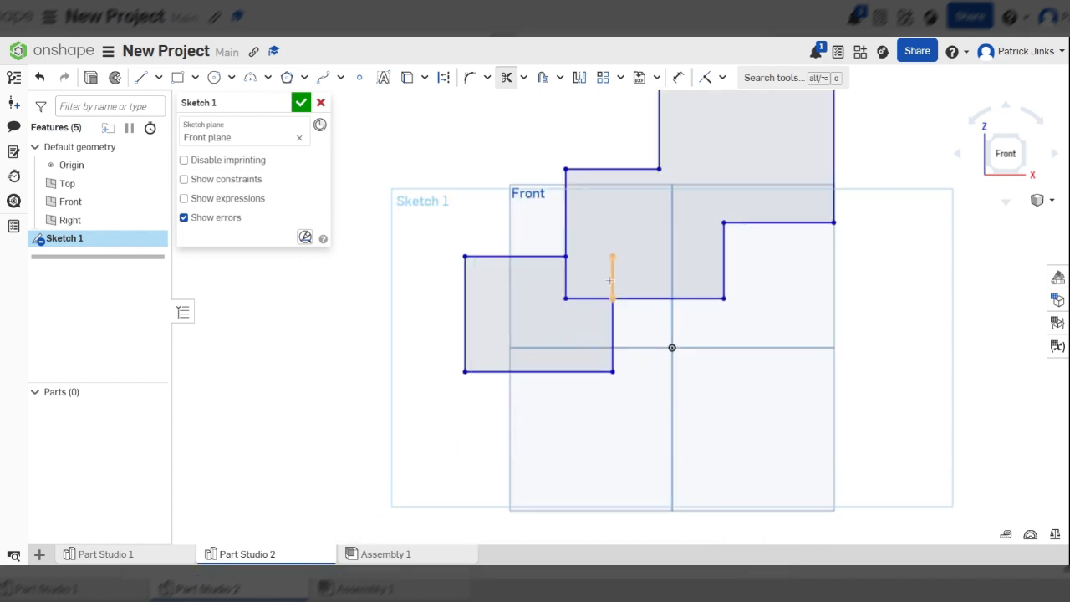
pyautogui.click(610, 282)
pyautogui.click(590, 298)
pyautogui.click(564, 276)
pyautogui.scroll(-4, 618, 276)
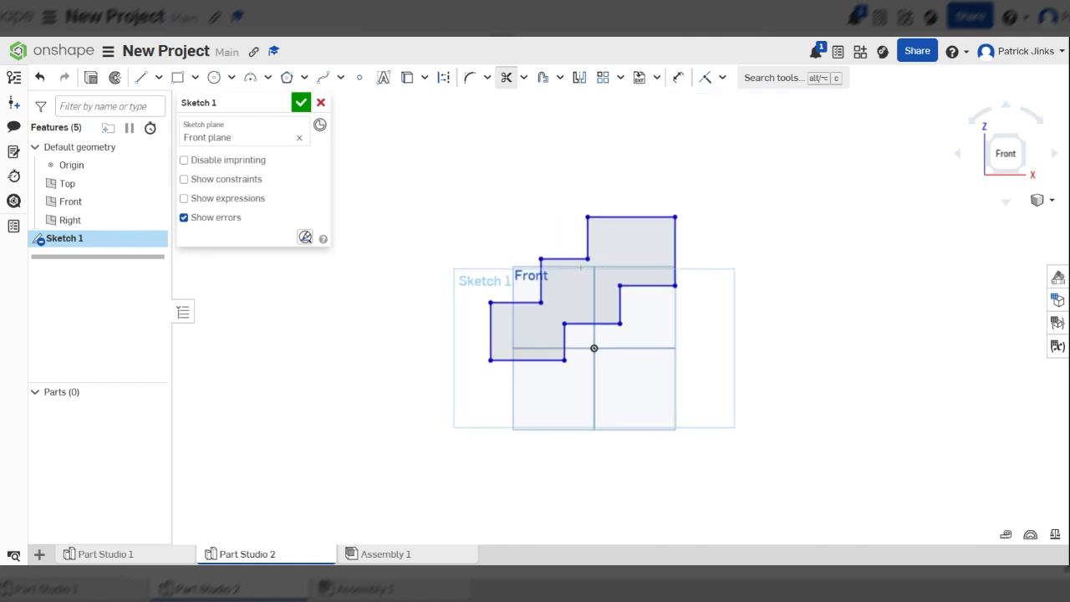
pyautogui.scroll(3, 665, 250)
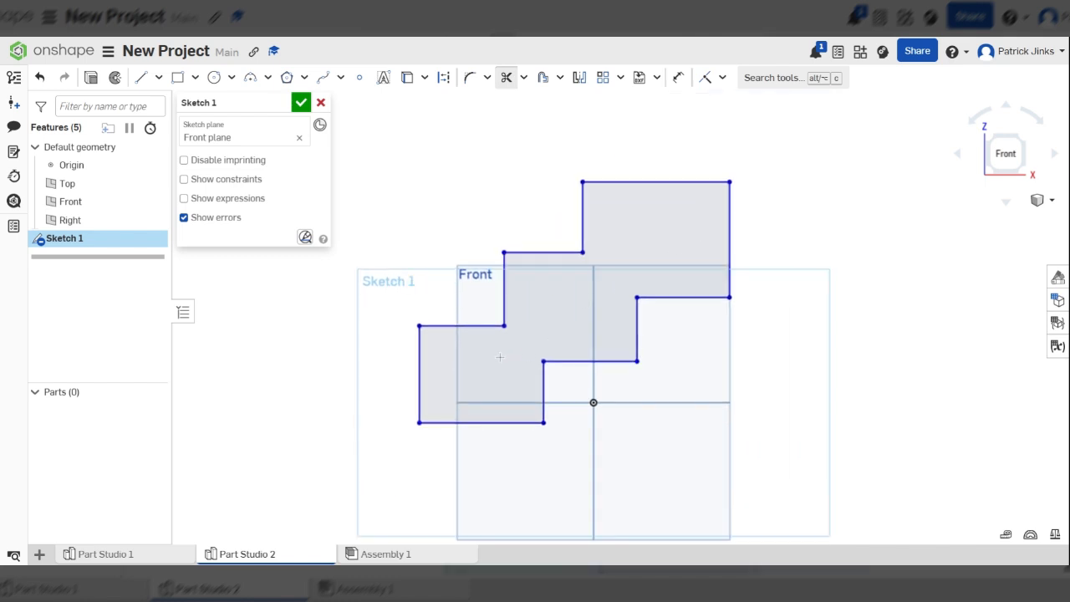
# Undo all the trims so the three rectangles overlap in full again.
pyautogui.press('Escape')
pyautogui.hotkey('ctrl', 'z')
pyautogui.hotkey('ctrl', 'z')
pyautogui.hotkey('ctrl', 'z')
pyautogui.hotkey('ctrl', 'z')
pyautogui.hotkey('ctrl', 'z')
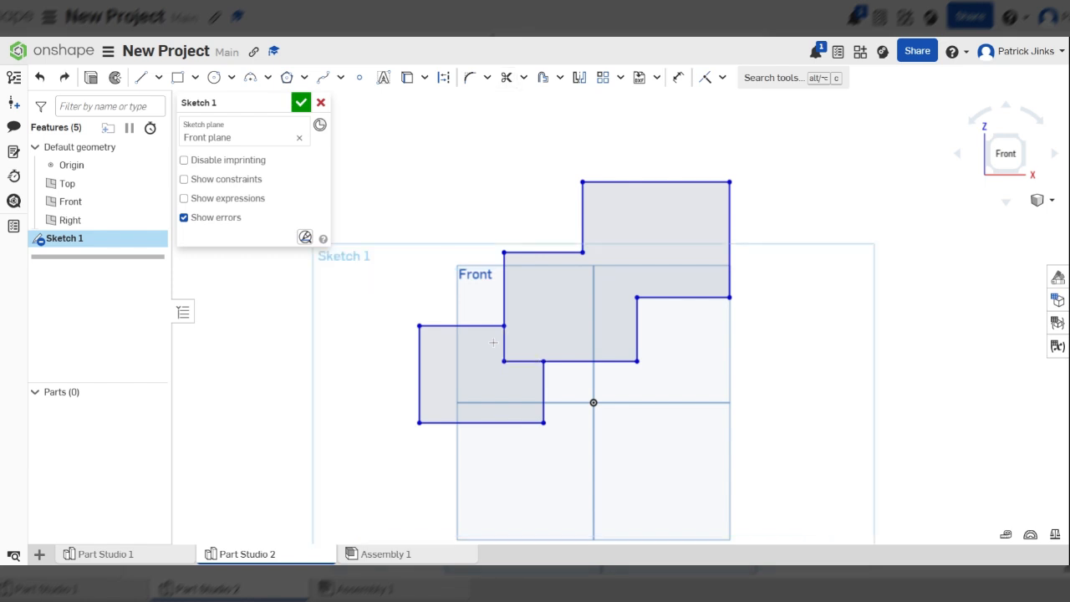
pyautogui.hotkey('ctrl', 'z')
pyautogui.hotkey('ctrl', 'z')
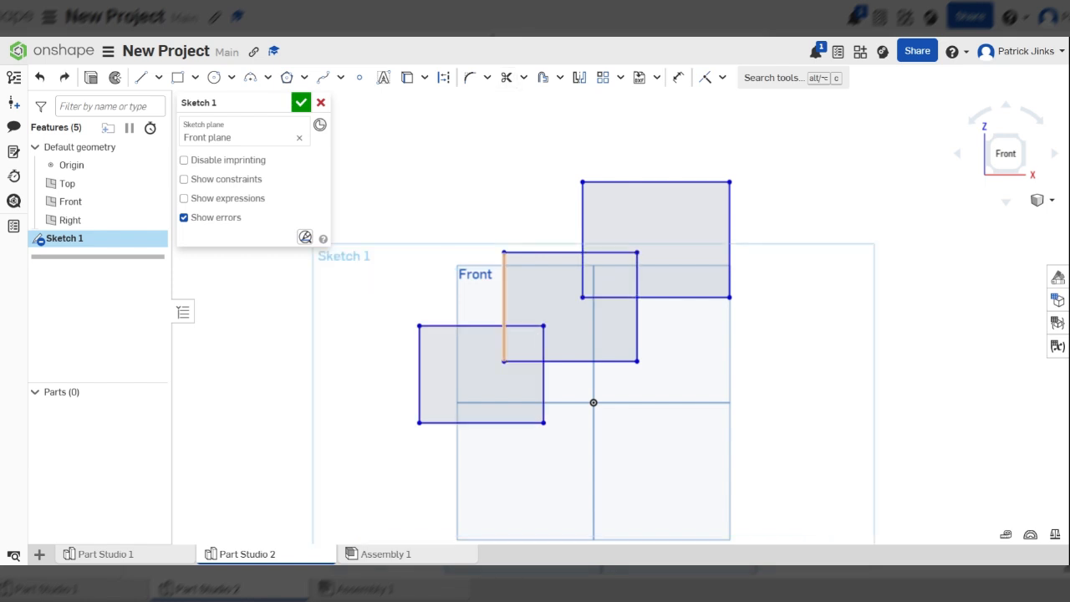
# Trim the inner edges of both overlaps in one continuous stroke, leaving a single stepped outline of the three rectangles.
pyautogui.scroll(3, 657, 239)
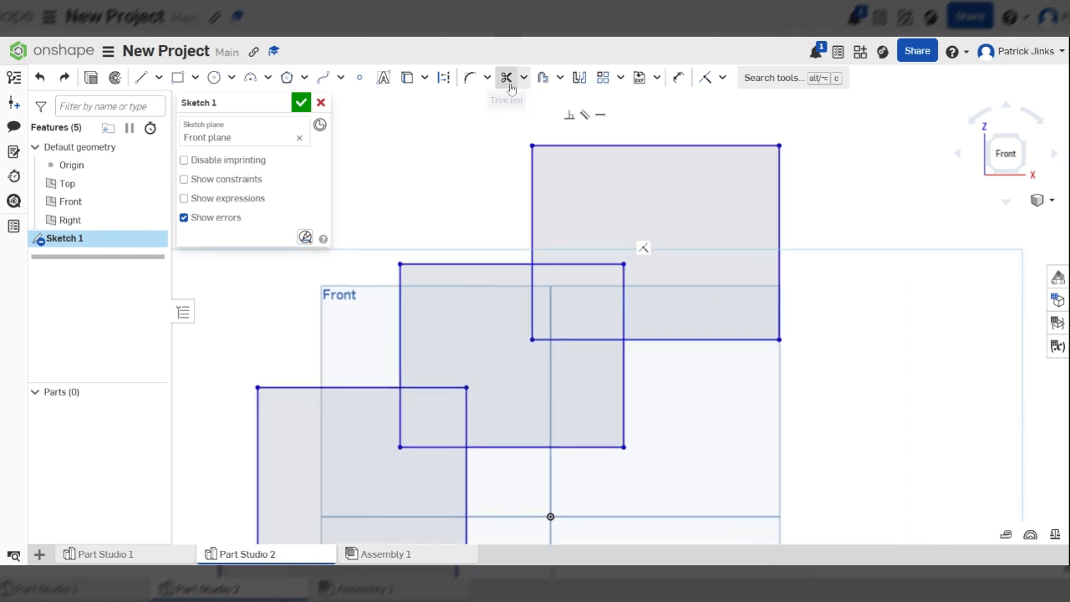
pyautogui.click(507, 78)
pyautogui.moveTo(682, 213)
pyautogui.mouseDown()
pyautogui.moveTo(695, 255)
pyautogui.moveTo(660, 191)
pyautogui.moveTo(692, 247)
pyautogui.moveTo(629, 235)
pyautogui.moveTo(691, 211)
pyautogui.moveTo(696, 287)
pyautogui.moveTo(632, 292)
pyautogui.moveTo(590, 262)
pyautogui.moveTo(576, 300)
pyautogui.moveTo(501, 308)
pyautogui.moveTo(565, 350)
pyautogui.moveTo(458, 433)
pyautogui.moveTo(347, 427)
pyautogui.moveTo(411, 422)
pyautogui.moveTo(489, 333)
pyautogui.mouseUp()
pyautogui.scroll(-5, 653, 213)
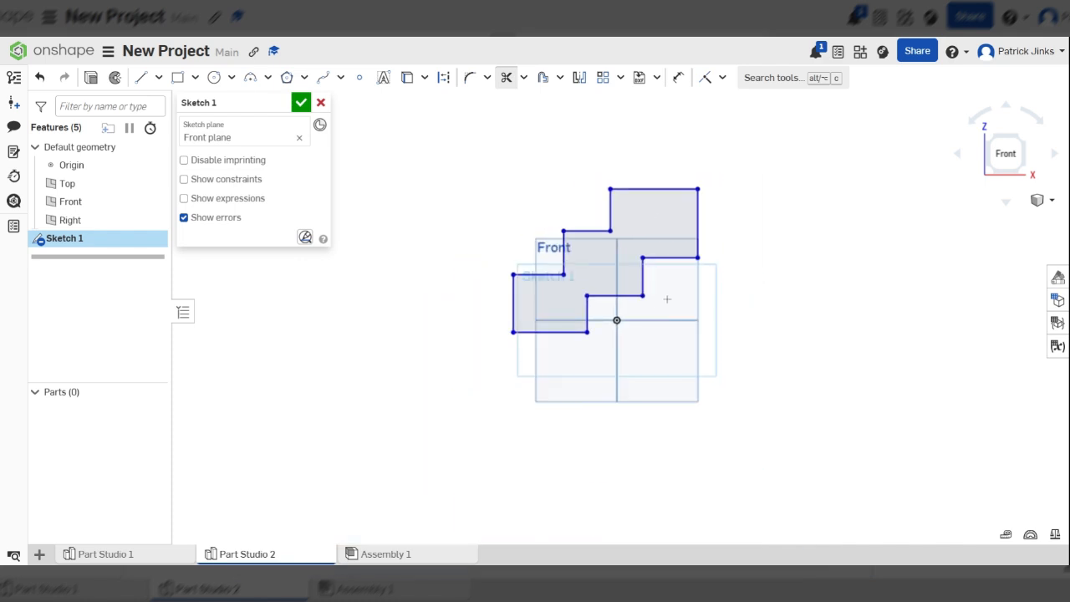
# Extrude the stepped outline as a new solid part with a blind end.
pyautogui.scroll(-2, 635, 265)
pyautogui.scroll(2, 644, 192)
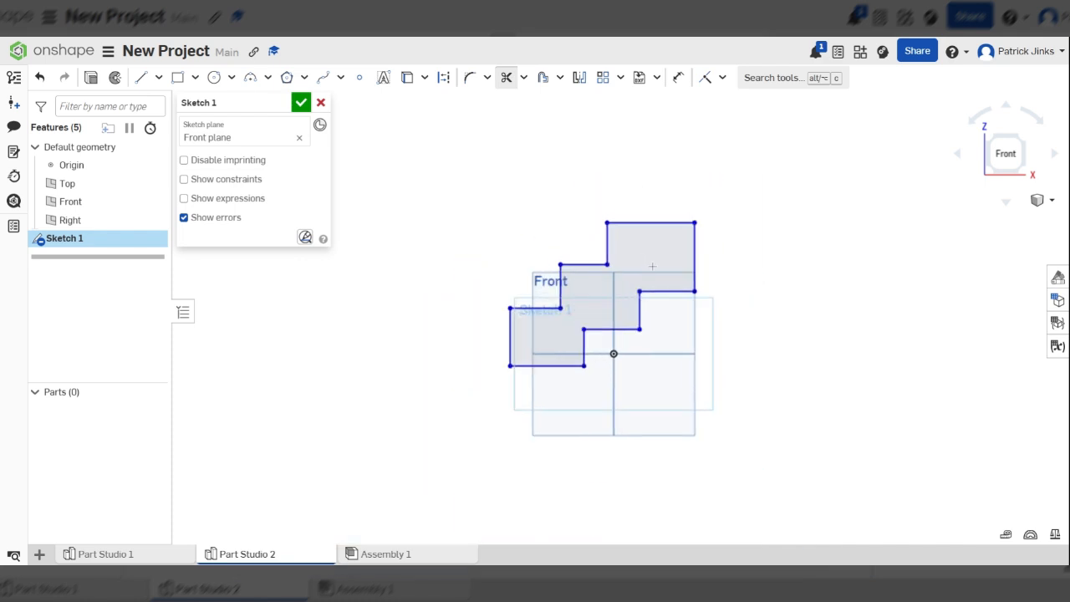
pyautogui.moveTo(664, 289); pyautogui.dragTo(704, 298, button='right')
pyautogui.click(92, 78)
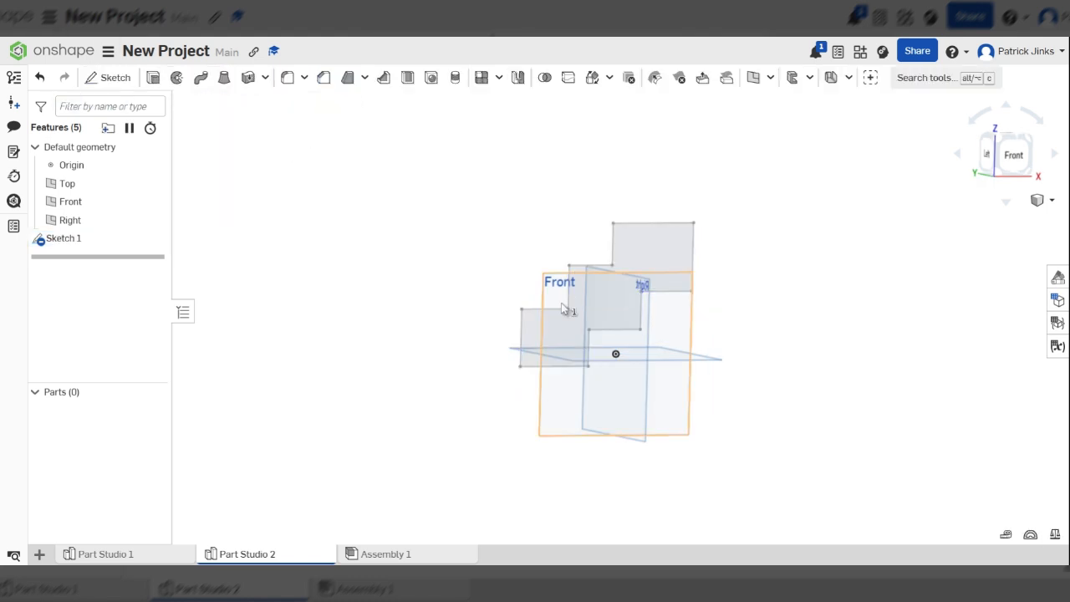
pyautogui.moveTo(562, 305); pyautogui.dragTo(591, 310, button='right')
pyautogui.moveTo(645, 311); pyautogui.dragTo(683, 317)
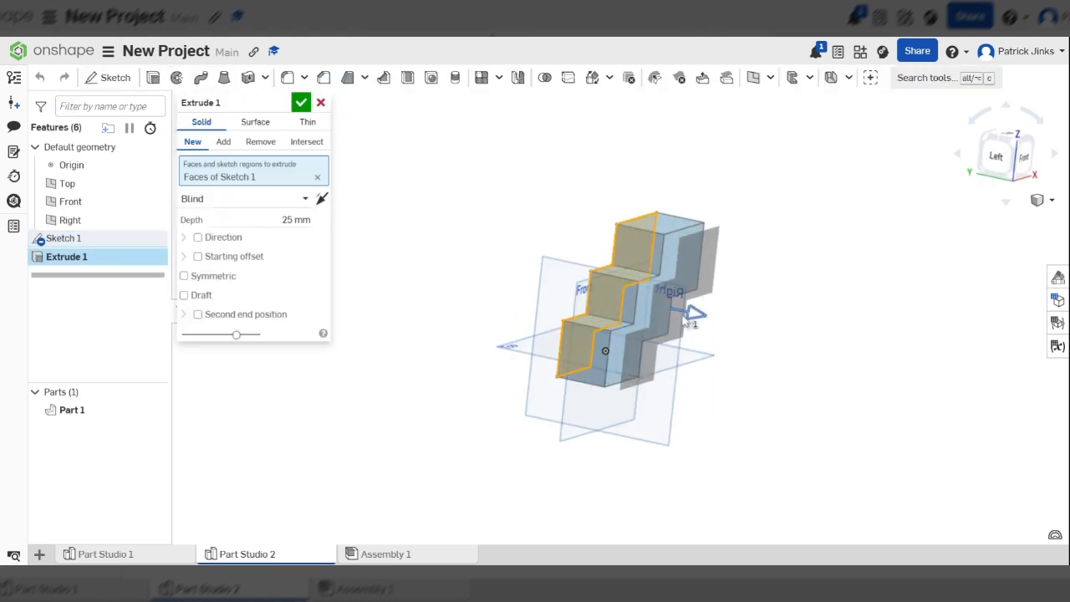
pyautogui.click(301, 102)
pyautogui.moveTo(861, 481)
pyautogui.mouseDown(button='right')
pyautogui.moveTo(797, 444)
pyautogui.moveTo(848, 477)
pyautogui.moveTo(852, 500)
pyautogui.mouseUp(button='right')
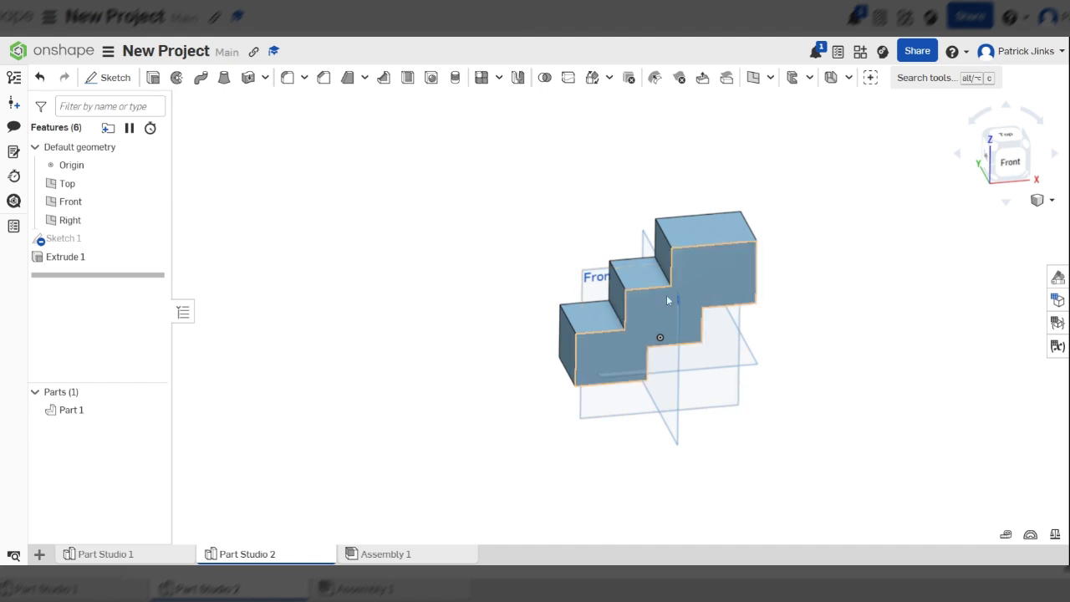
# Start a sketch on the stepped front face of the extruded part and view it straight on.
pyautogui.click(113, 78)
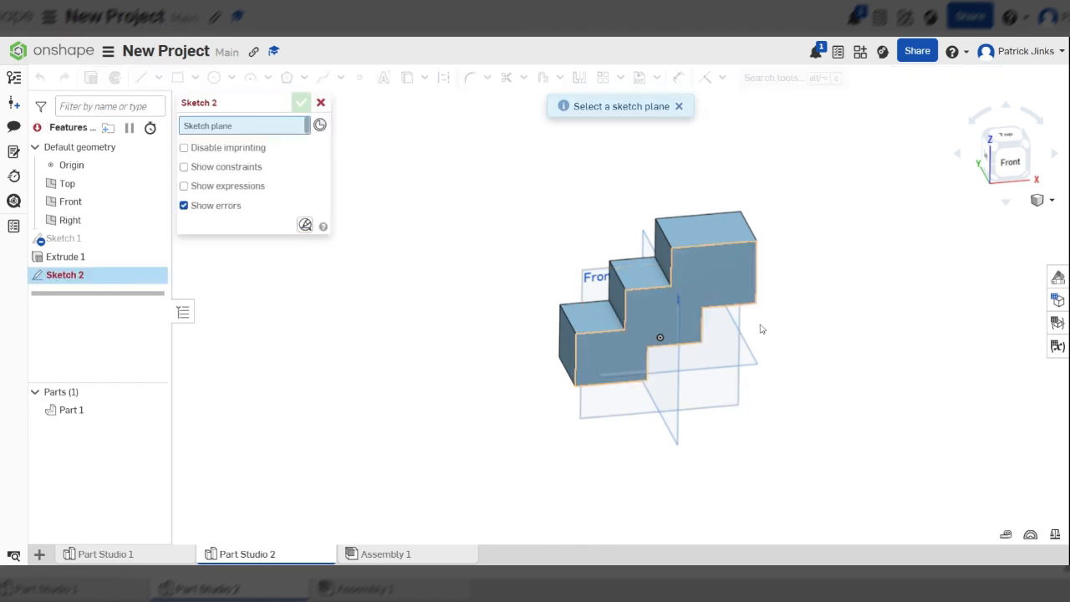
pyautogui.click(699, 274)
pyautogui.moveTo(530, 261)
pyautogui.mouseDown(button='right')
pyautogui.moveTo(504, 247)
pyautogui.moveTo(524, 260)
pyautogui.mouseUp(button='right')
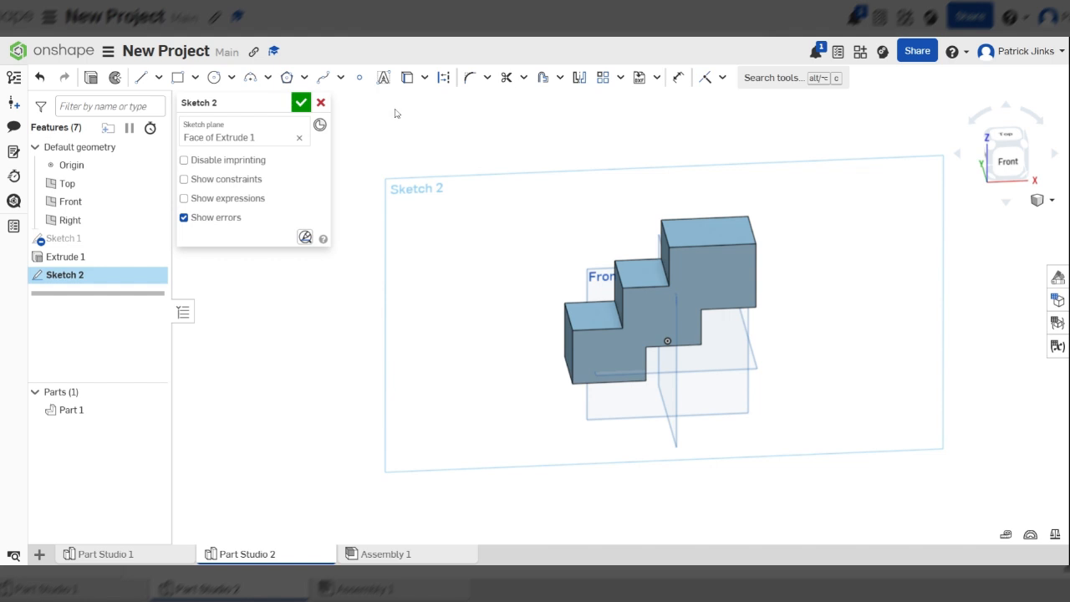
pyautogui.click(724, 293)
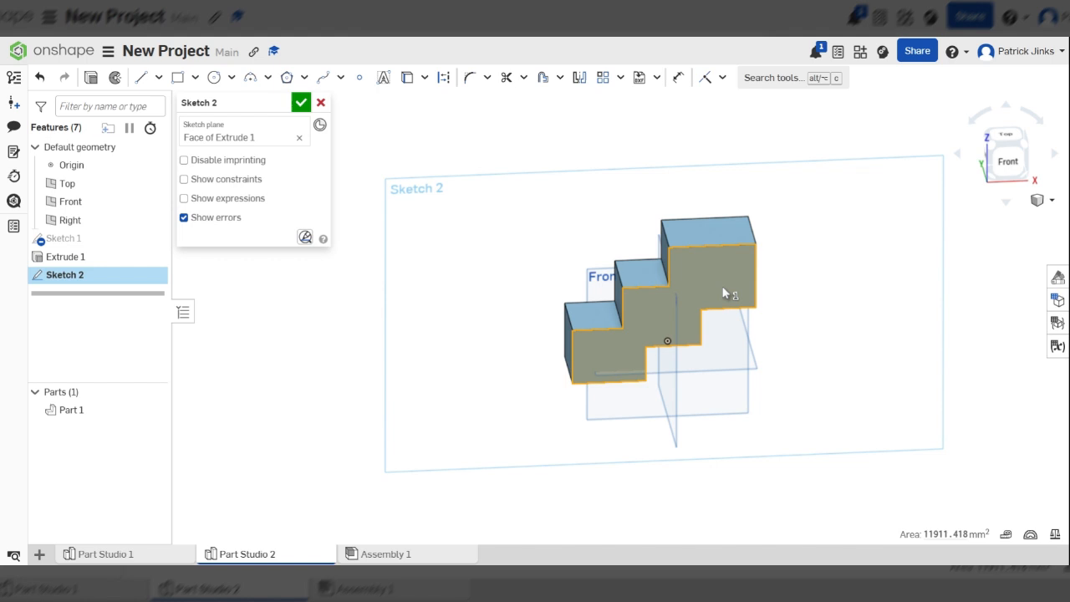
pyautogui.press('n')
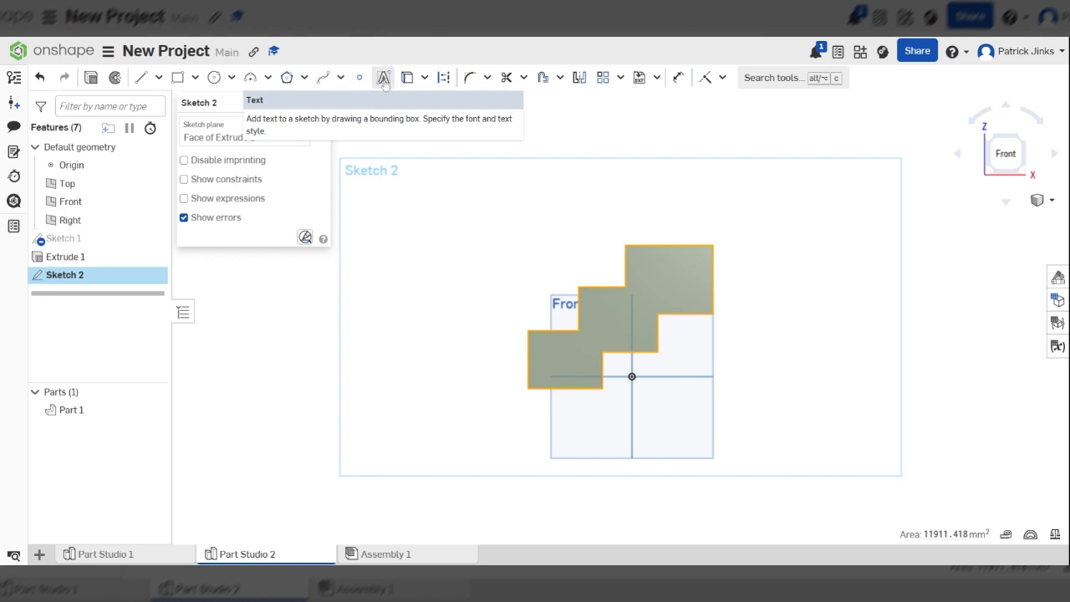
# Add the sketch text "Onpoint Onshape" in a text box across the upper step of the part.
pyautogui.click(384, 81)
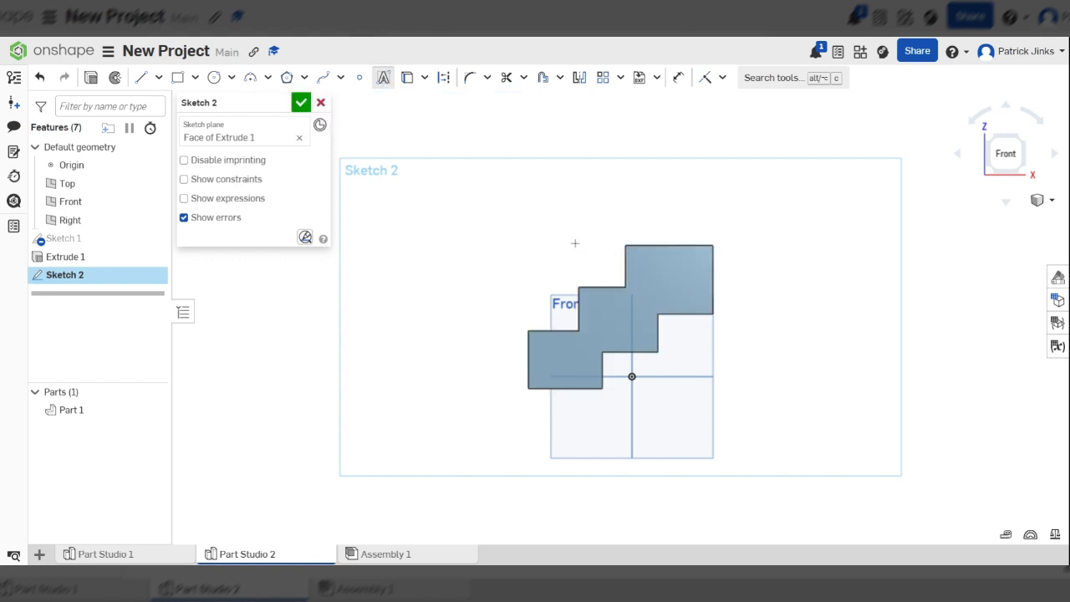
pyautogui.moveTo(575, 244); pyautogui.dragTo(686, 279)
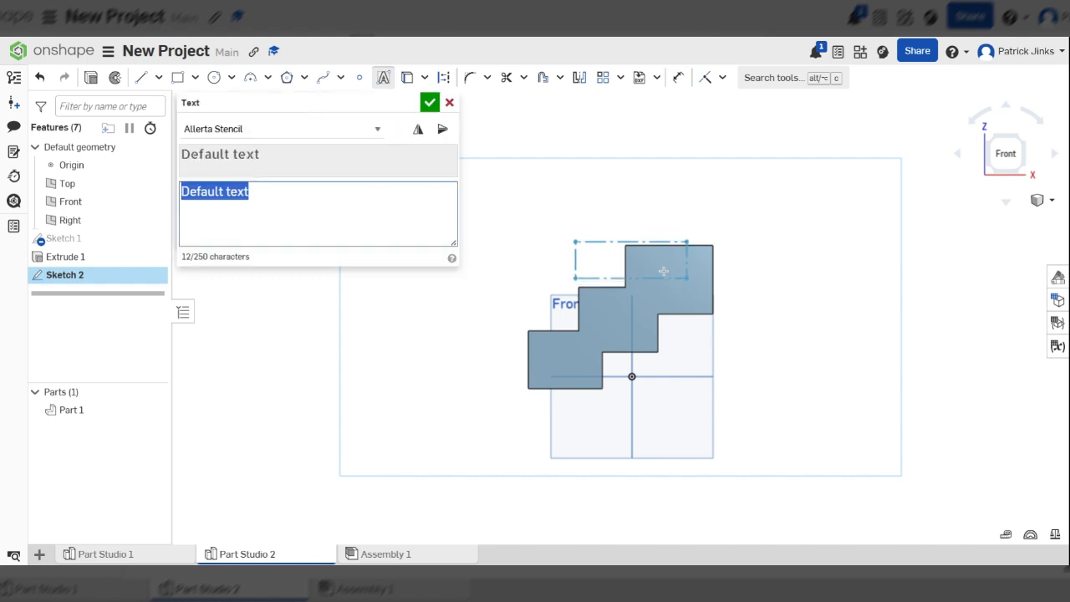
pyautogui.write('Onpo')
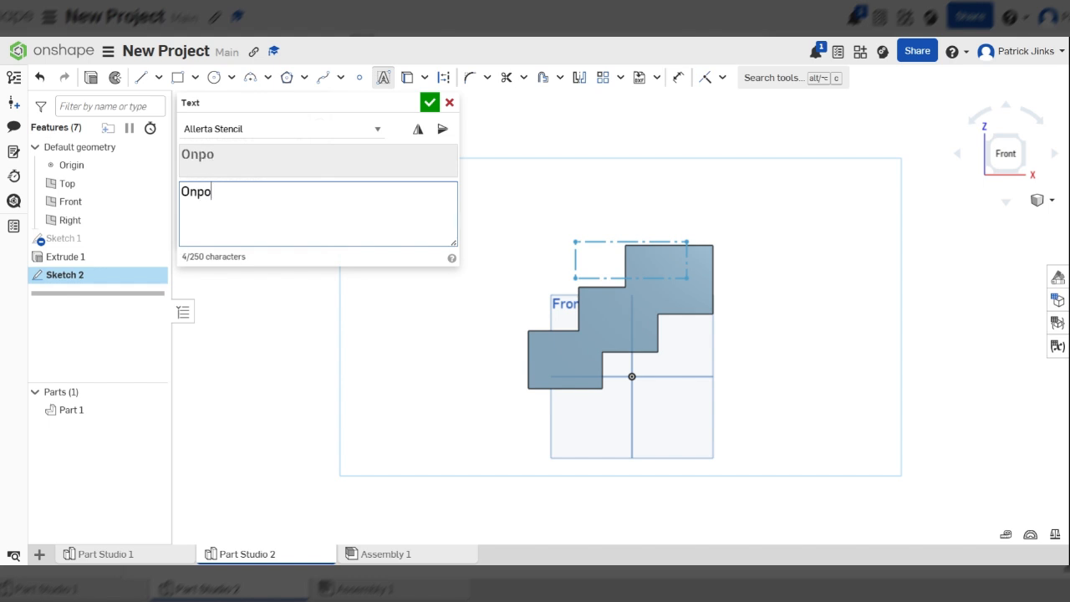
pyautogui.write('int Onshap')
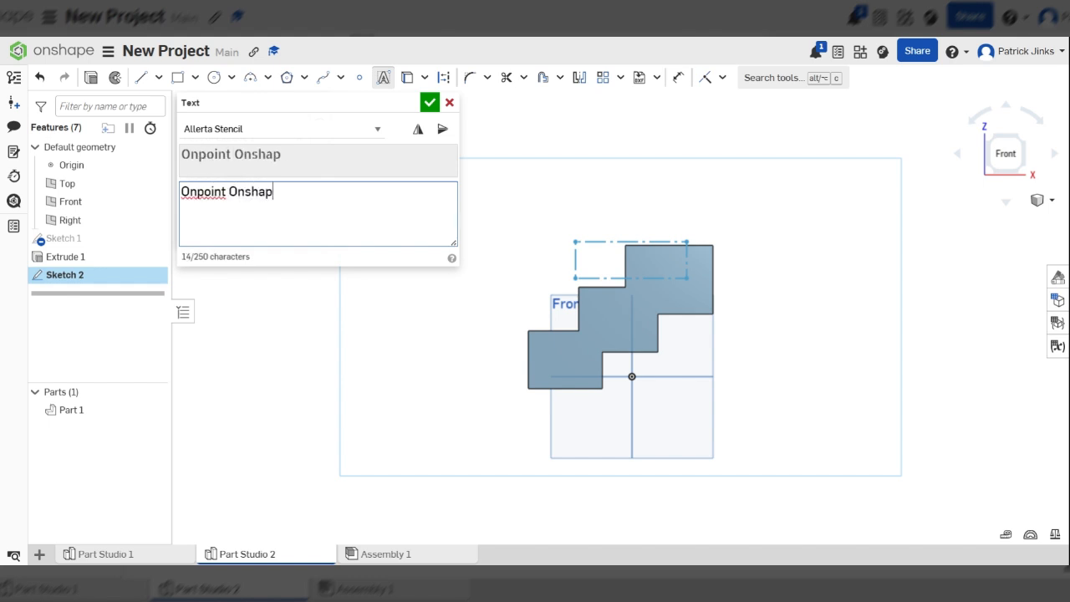
pyautogui.write('e')
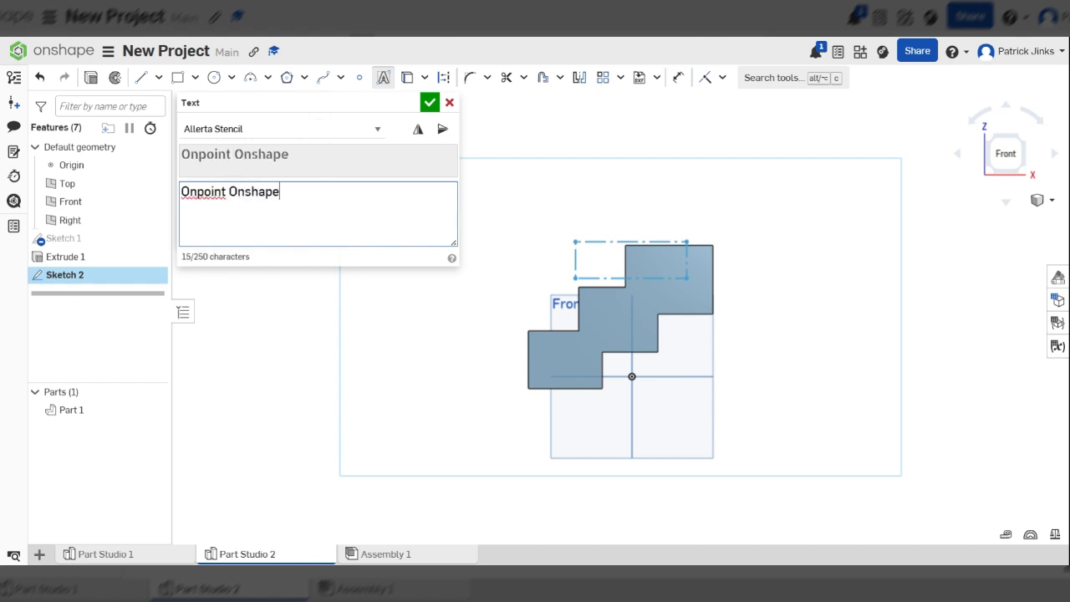
pyautogui.click(429, 103)
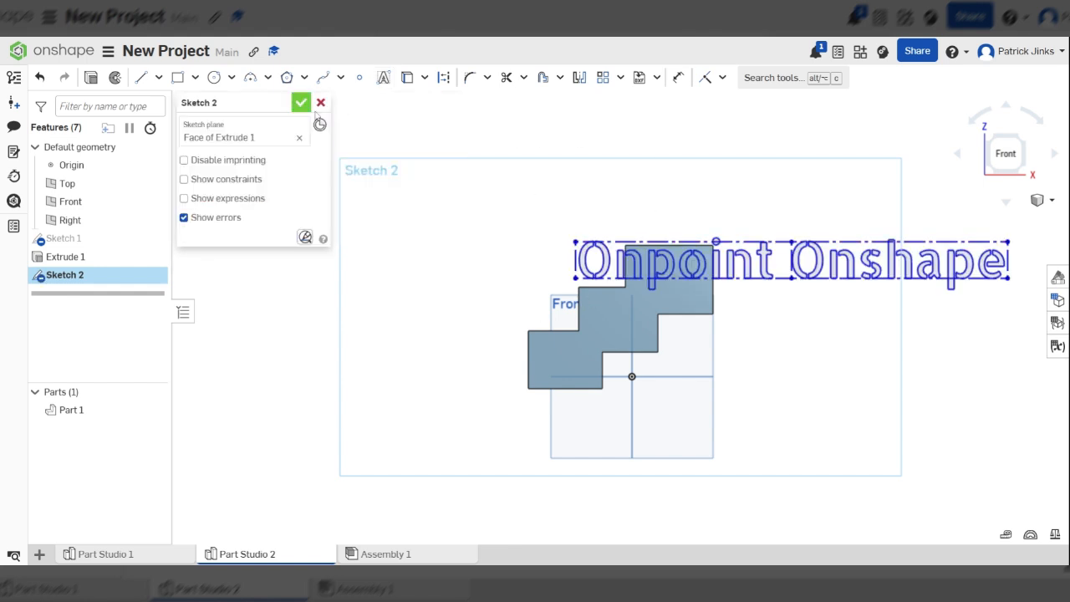
# Dimension the lower edge of the text box and set its width to 100 mm.
pyautogui.scroll(-3, 410, 256)
pyautogui.scroll(5, 691, 261)
pyautogui.scroll(-3, 827, 261)
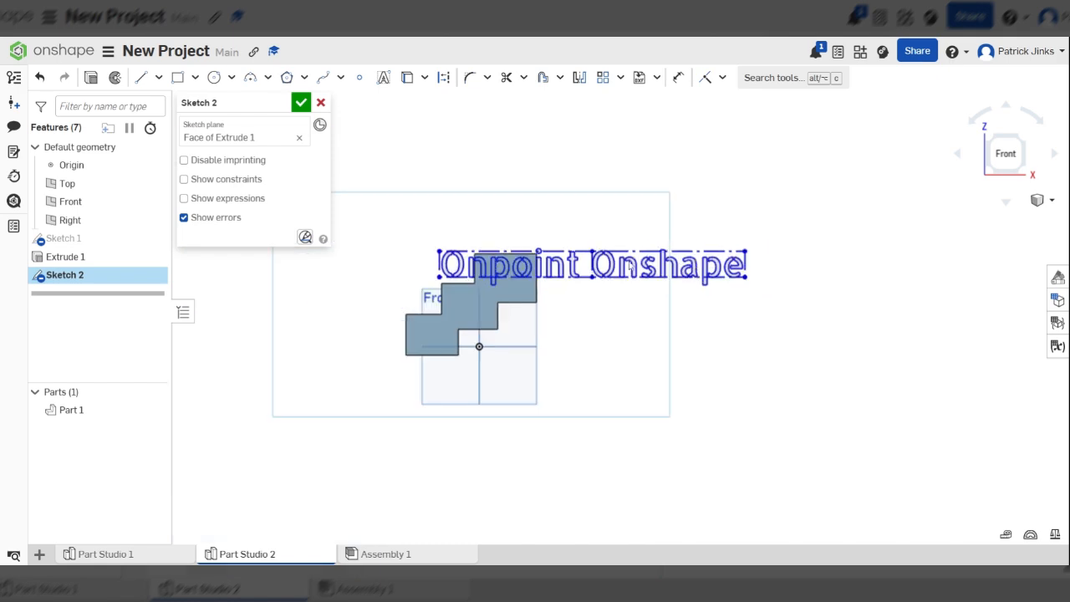
pyautogui.scroll(4, 534, 260)
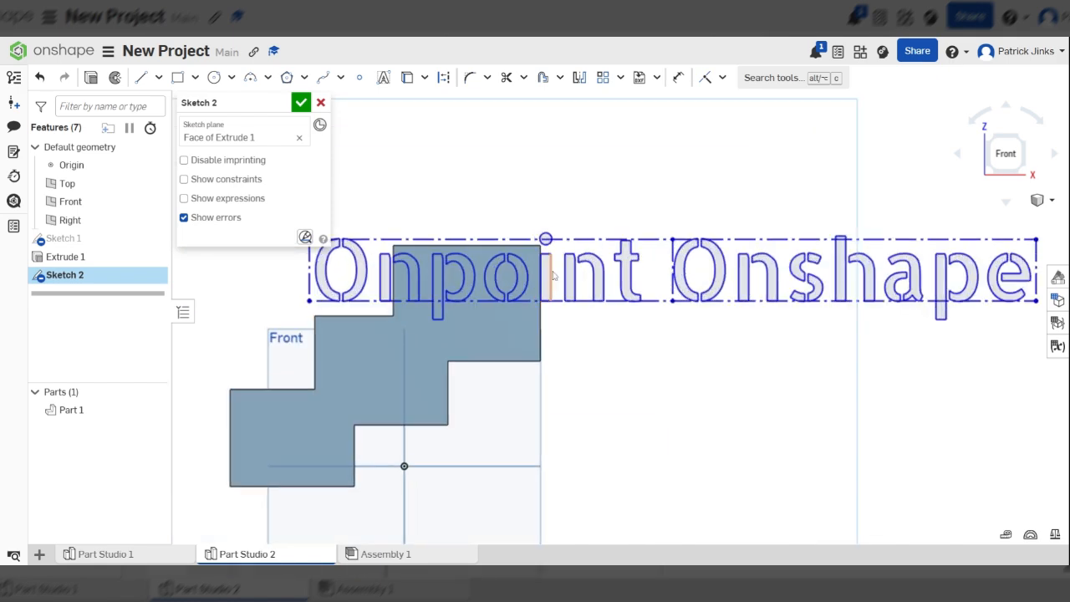
pyautogui.scroll(-3, 551, 274)
pyautogui.scroll(2, 572, 271)
pyautogui.scroll(-1, 572, 272)
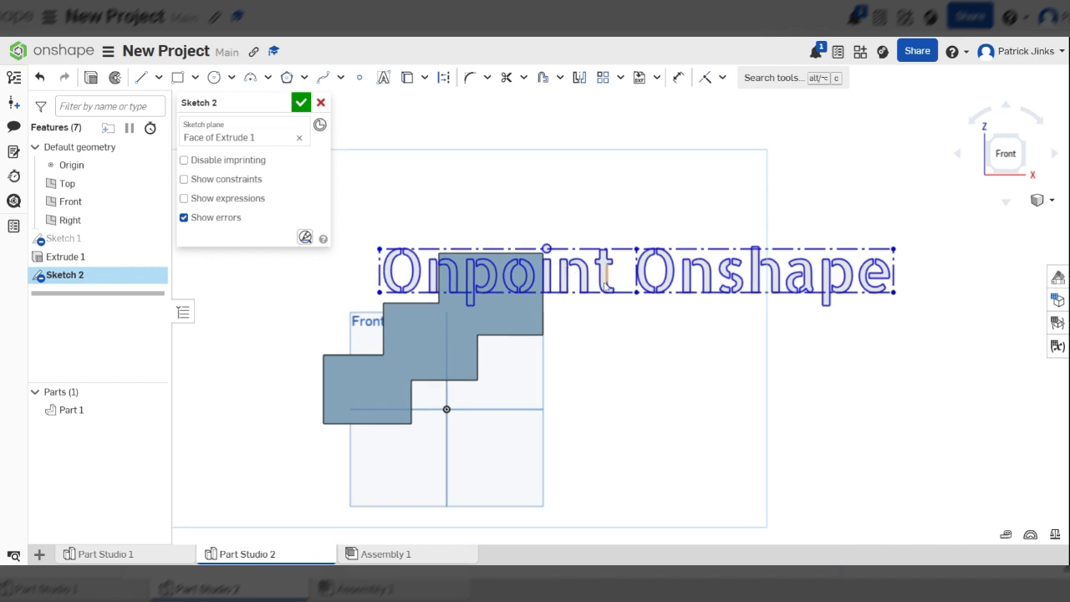
pyautogui.press('u')
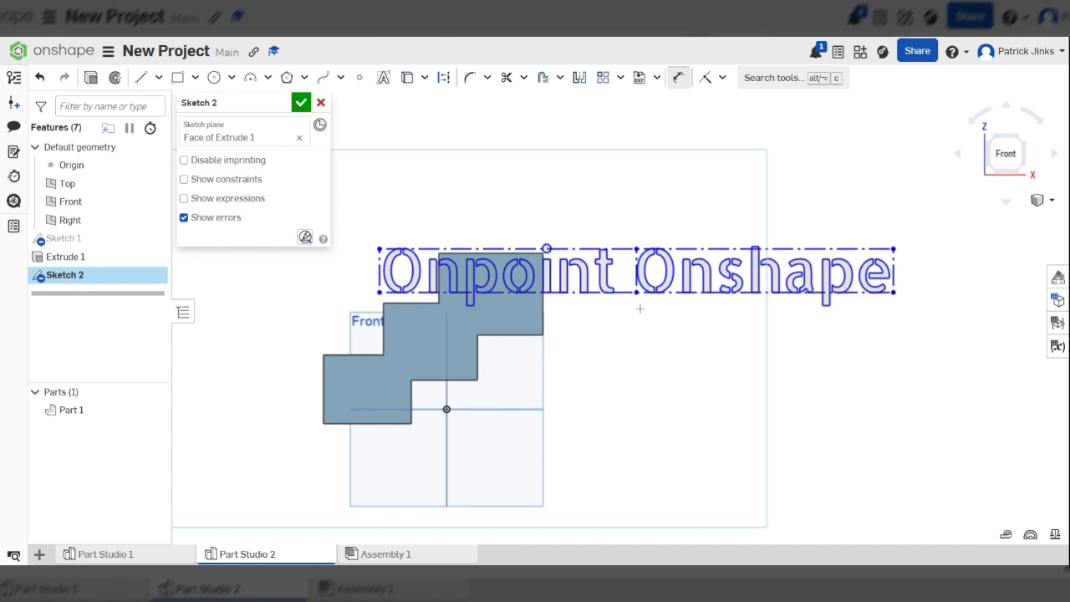
pyautogui.click(602, 294)
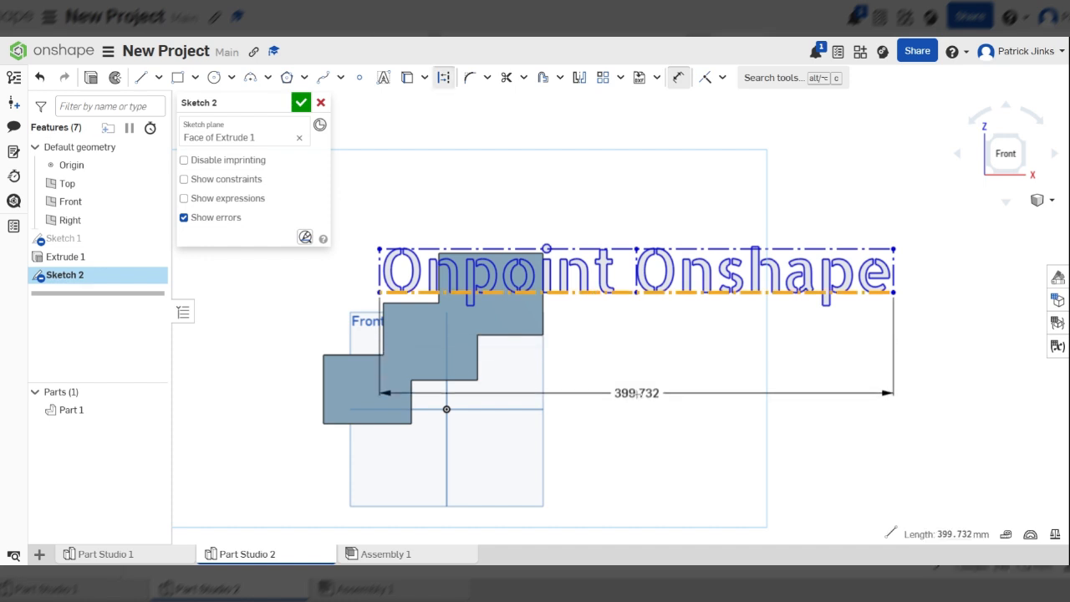
pyautogui.click(752, 392)
pyautogui.write('1')
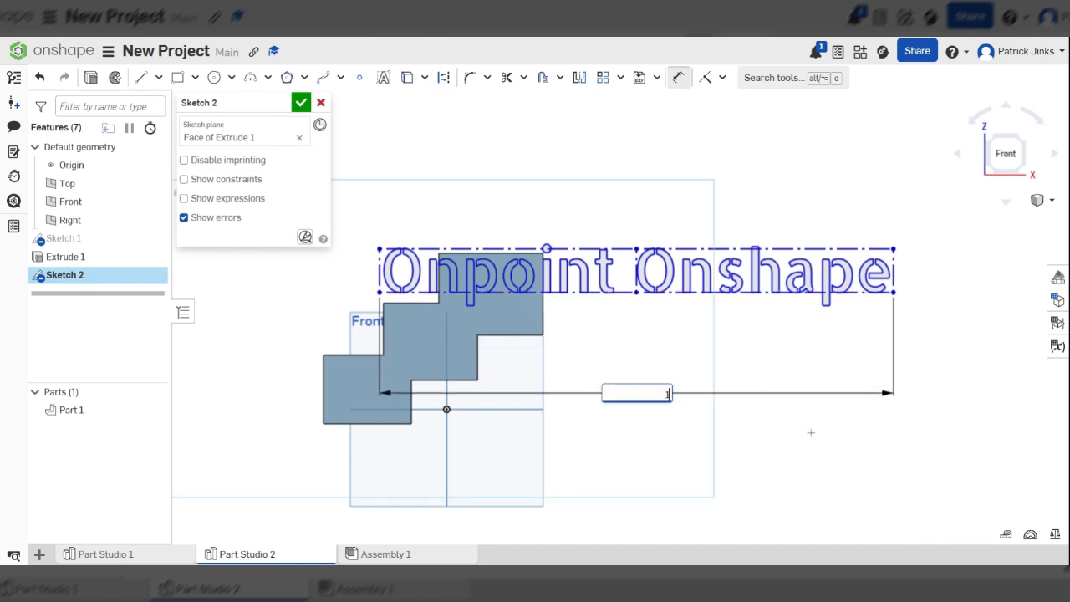
pyautogui.write('00')
pyautogui.press('Return')
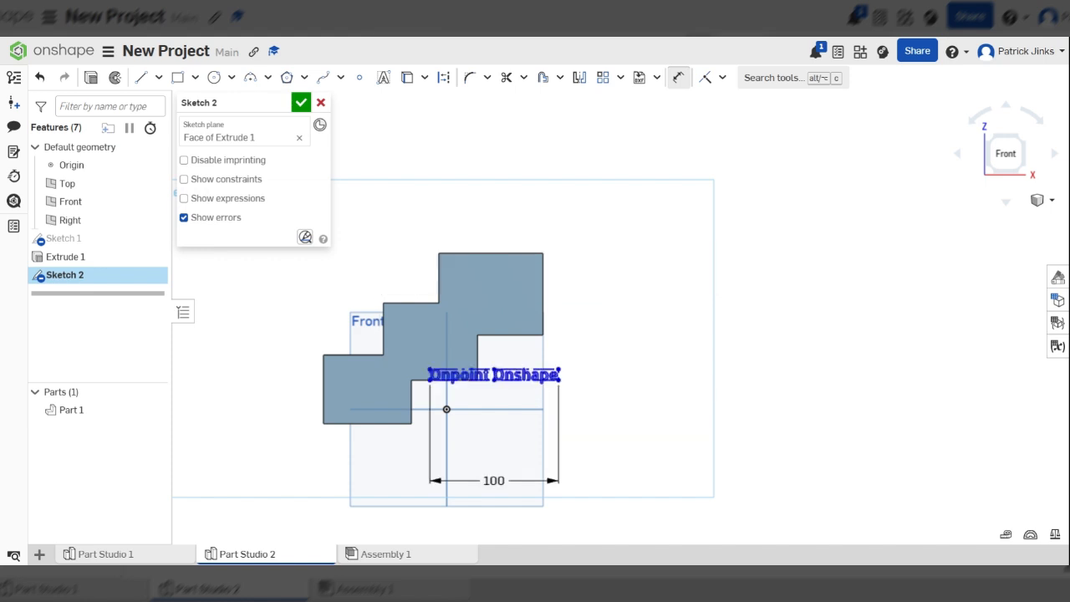
# Set the text box's width dimension to 50 mm.
pyautogui.scroll(3, 525, 388)
pyautogui.scroll(-4, 535, 376)
pyautogui.scroll(6, 581, 341)
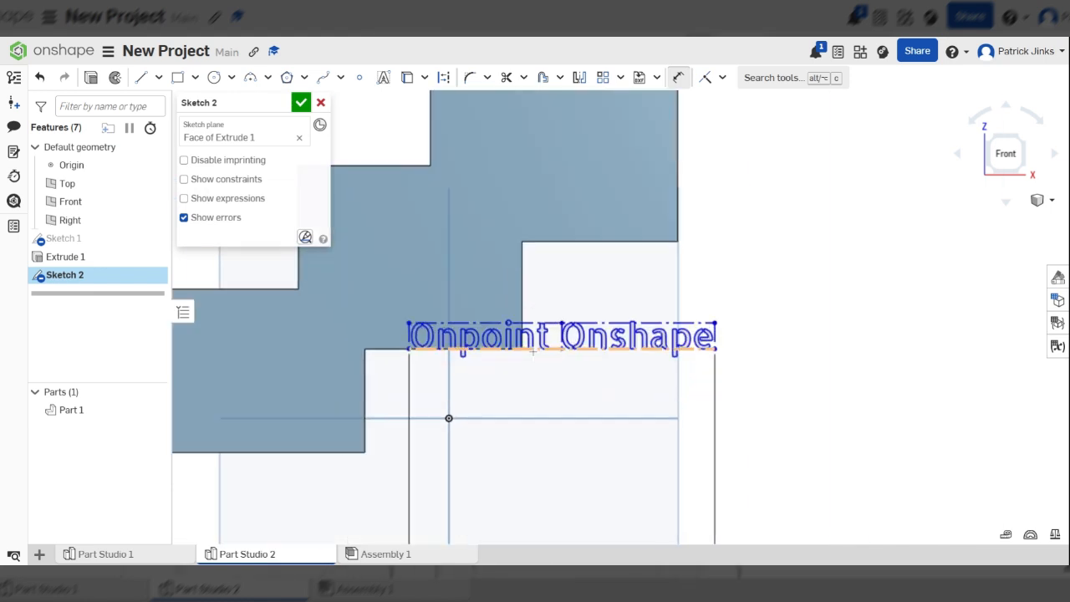
pyautogui.scroll(2, 583, 339)
pyautogui.scroll(-4, 635, 326)
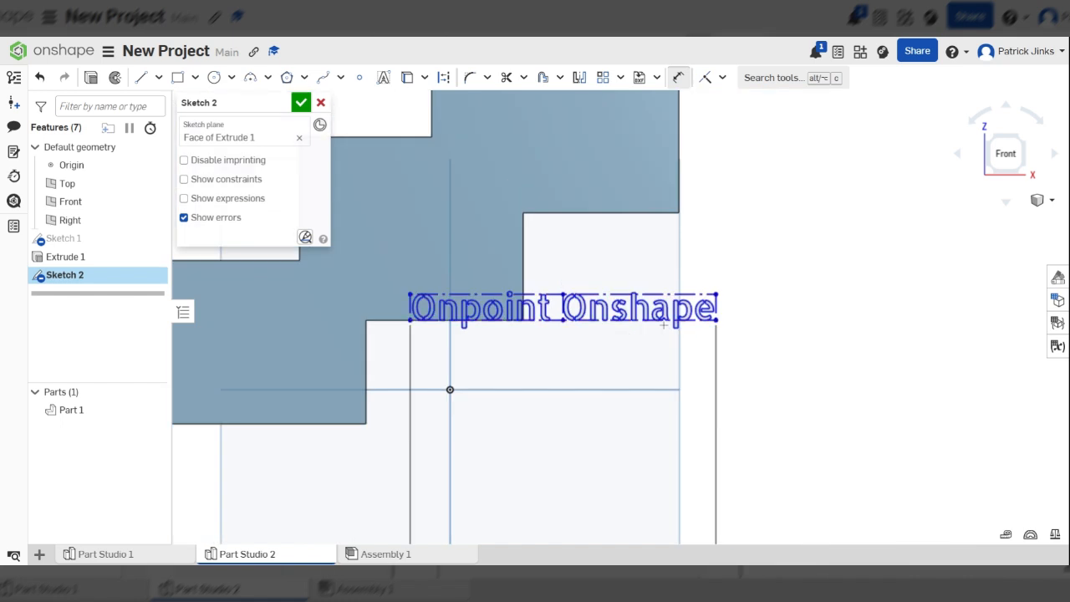
pyautogui.scroll(-2, 620, 279)
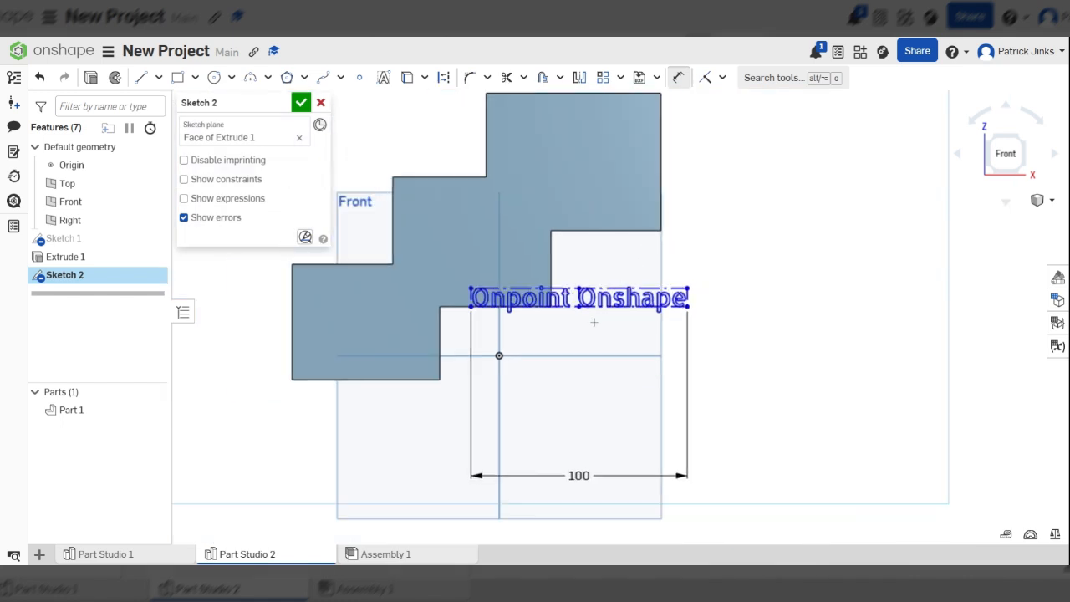
pyautogui.scroll(-1, 585, 427)
pyautogui.doubleClick(579, 469)
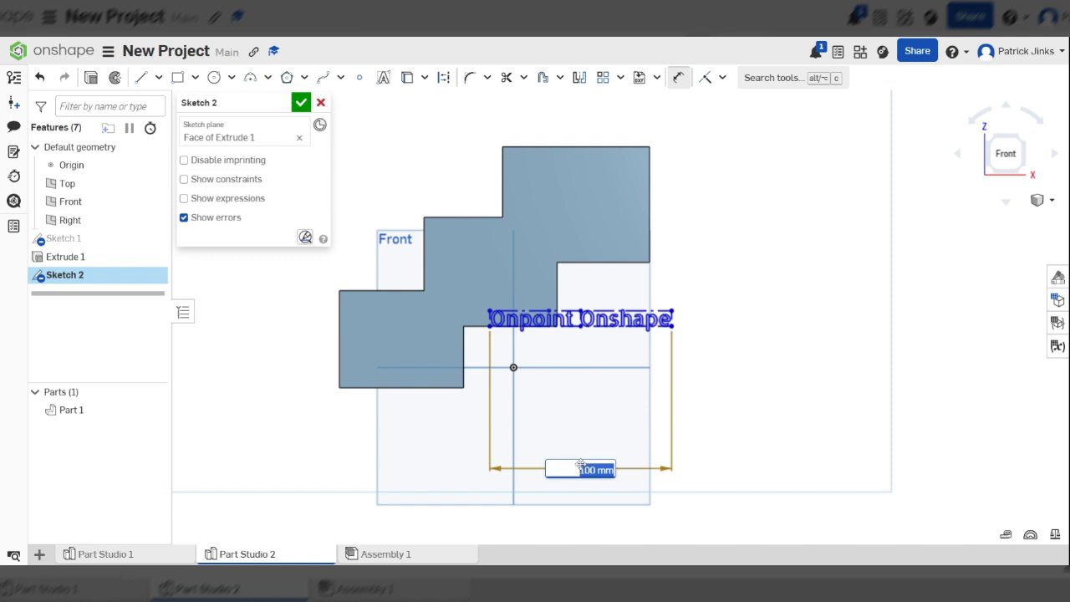
pyautogui.write('50')
pyautogui.press('Return')
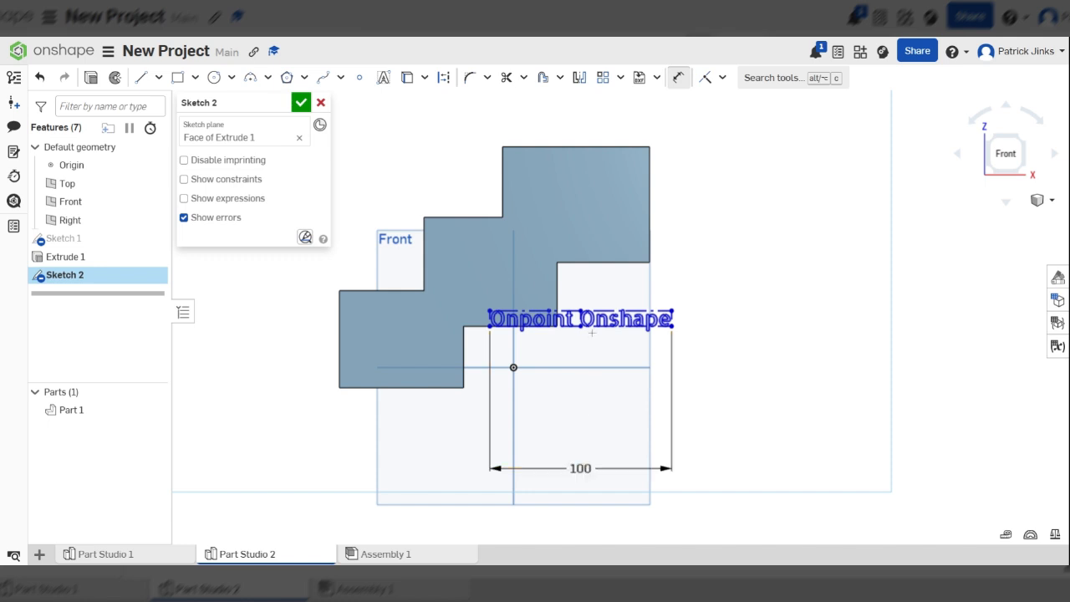
# Try to dimension the height of the text box at 10 mm.
pyautogui.scroll(5, 587, 358)
pyautogui.click(614, 293)
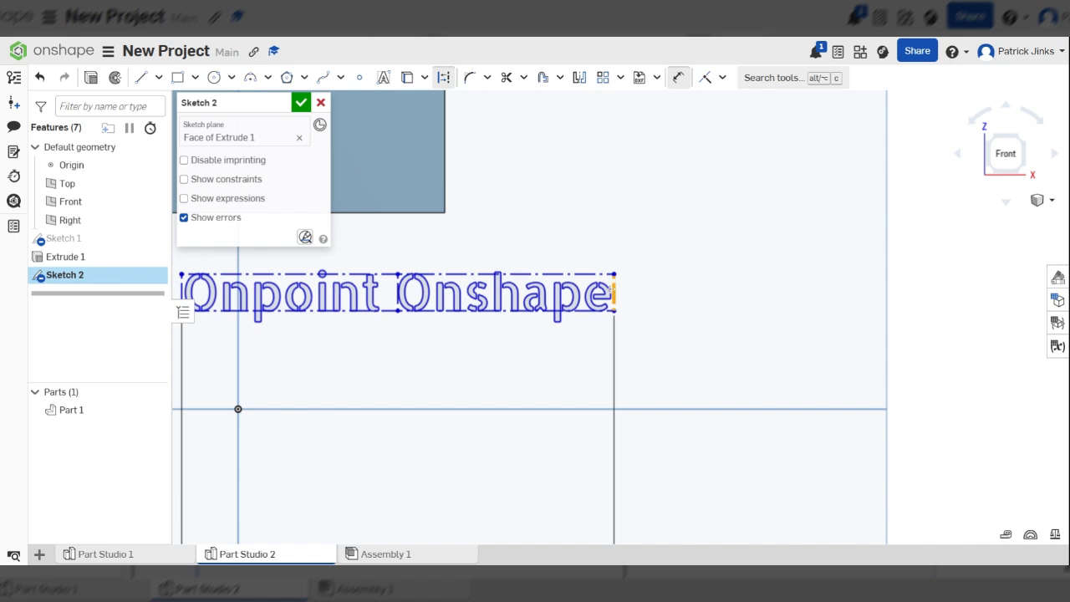
pyautogui.click(735, 283)
pyautogui.write('1')
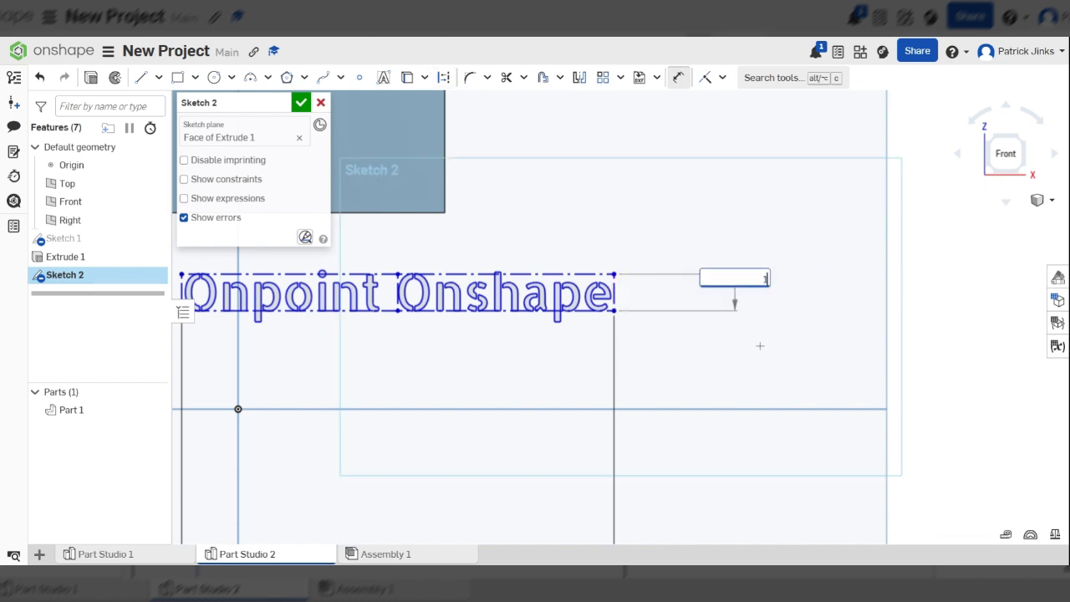
pyautogui.write('0')
pyautogui.press('Return')
pyautogui.scroll(-5, 677, 259)
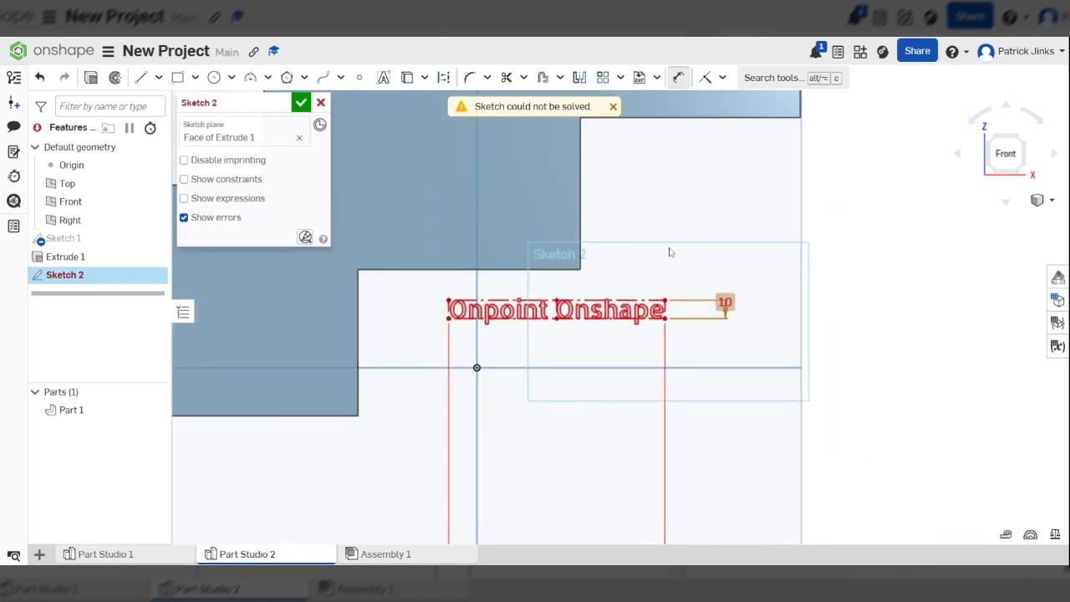
# Undo the 10 mm height value and cancel the text sketch.
pyautogui.scroll(4, 627, 268)
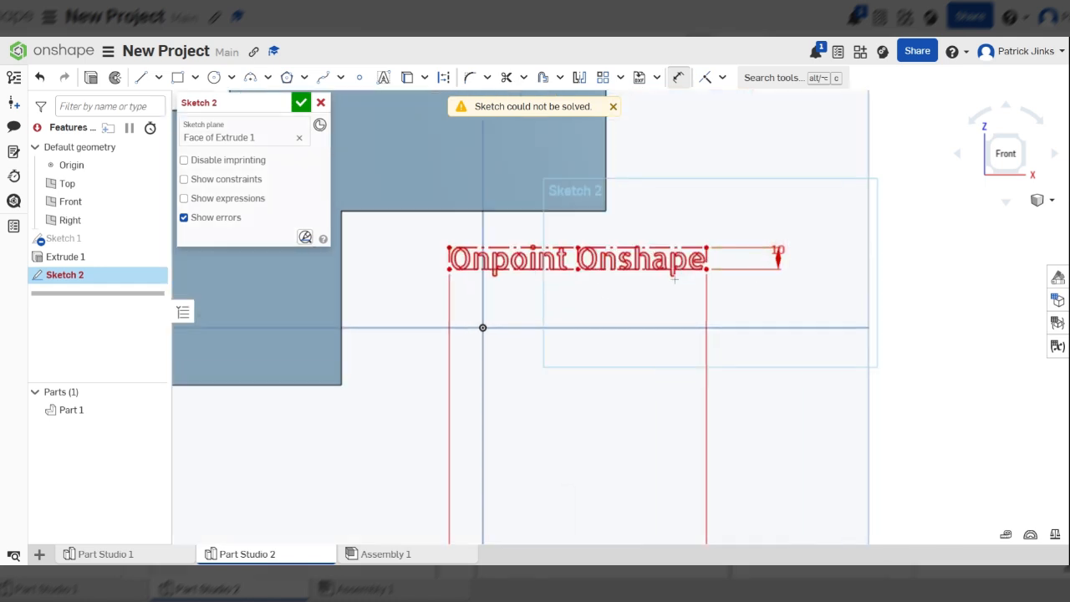
pyautogui.hotkey('ctrl', 'z')
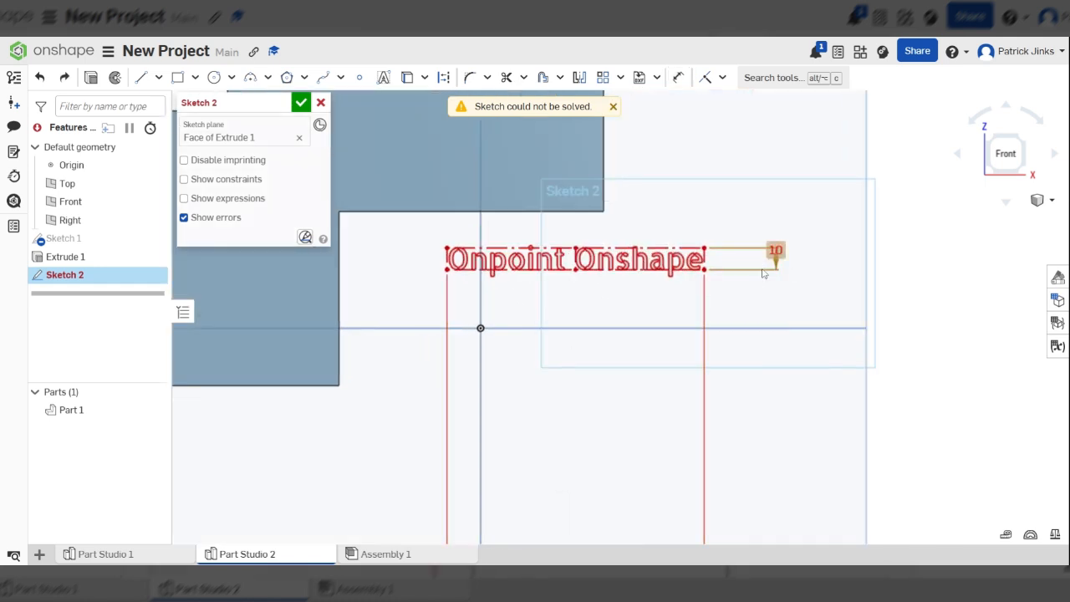
pyautogui.scroll(-4, 635, 259)
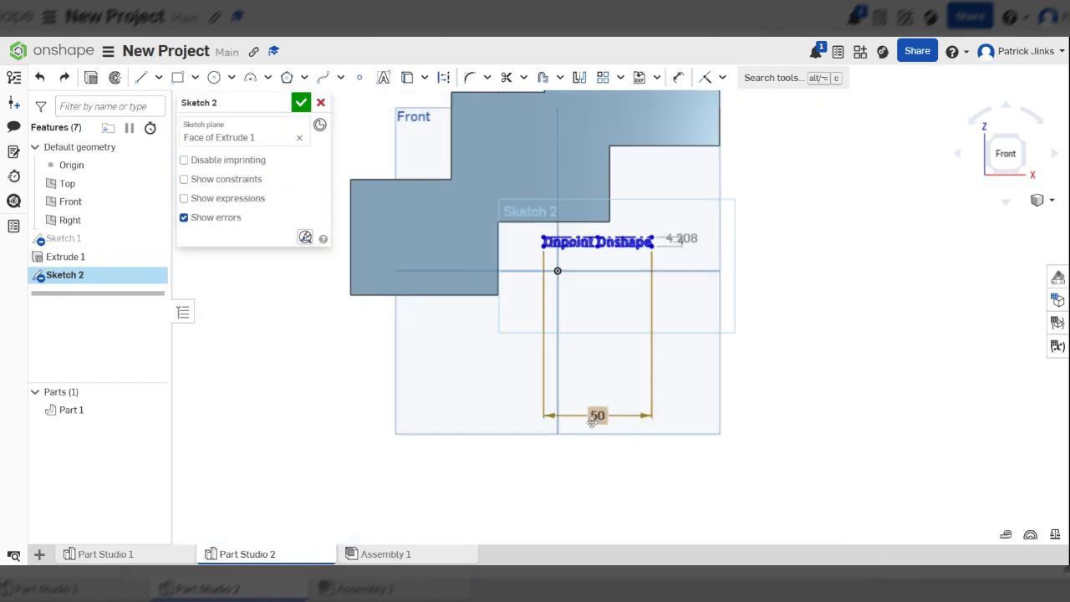
pyautogui.scroll(4, 601, 288)
pyautogui.scroll(-4, 568, 309)
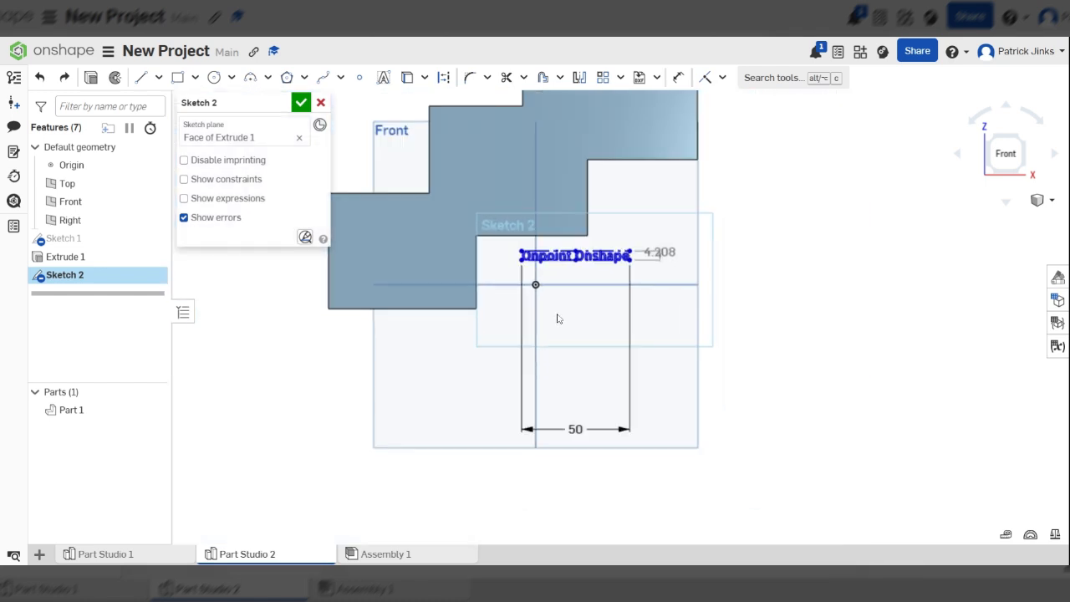
pyautogui.click(320, 103)
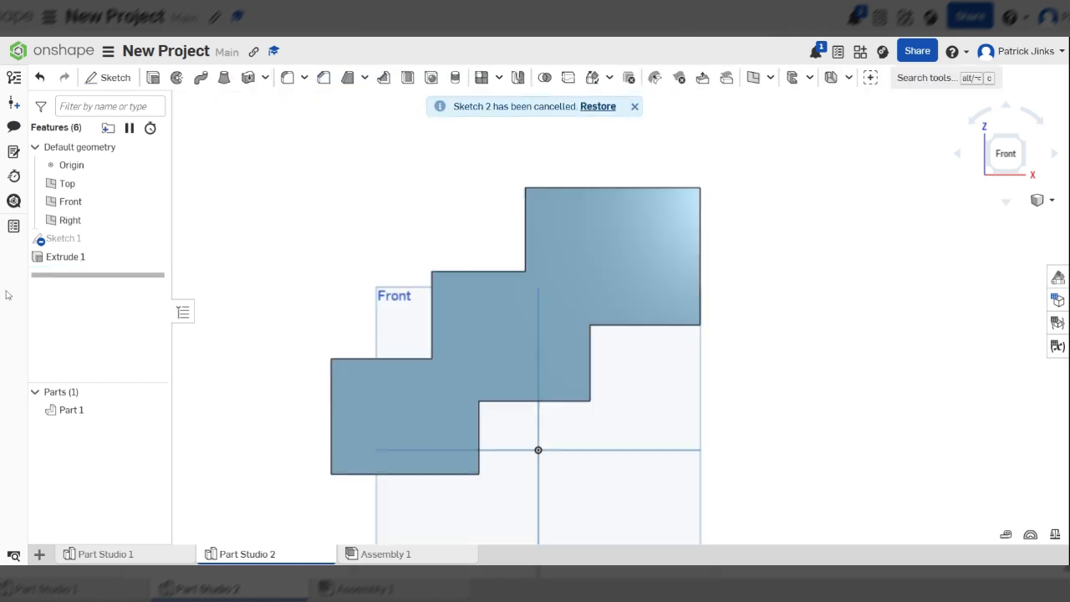
# Delete the extrusion of the stepped part and reopen its outline sketch for editing.
pyautogui.click(63, 258)
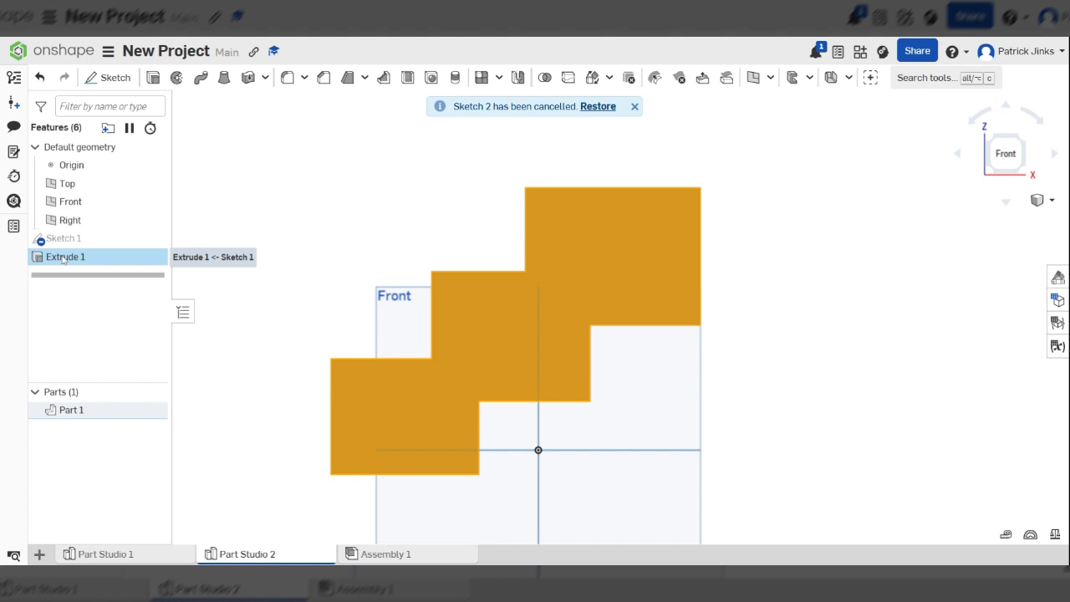
pyautogui.press('Delete')
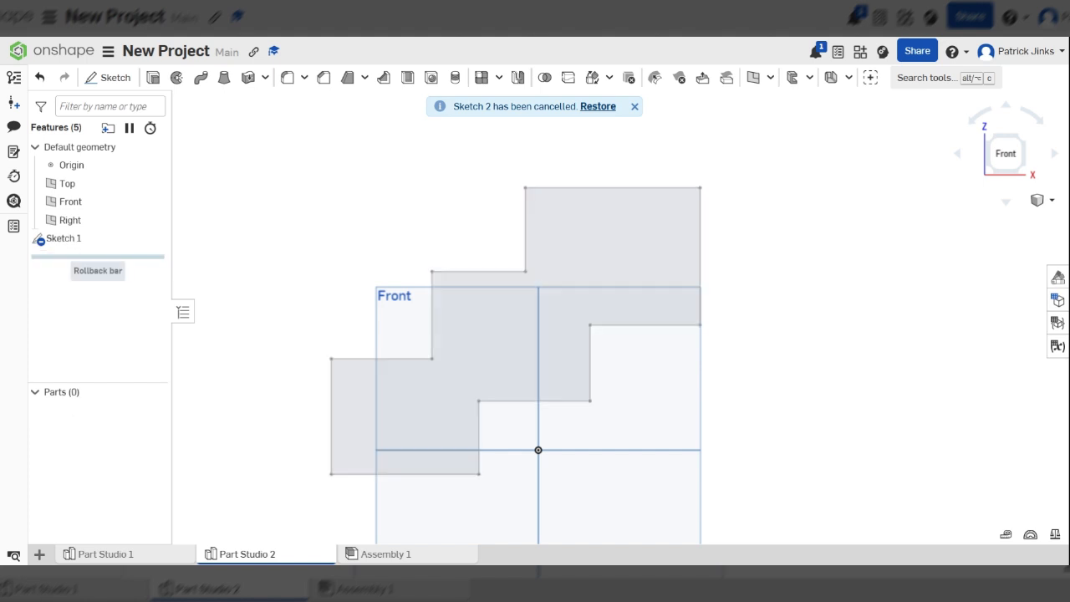
pyautogui.doubleClick(83, 238)
pyautogui.scroll(-3, 688, 292)
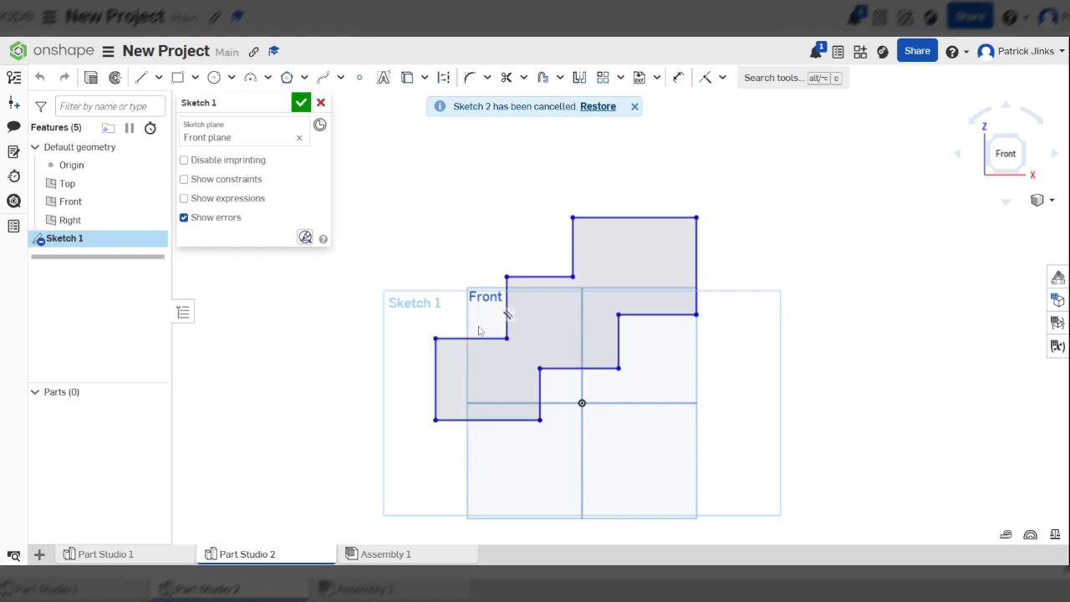
pyautogui.hotkey('ctrl', 'a')
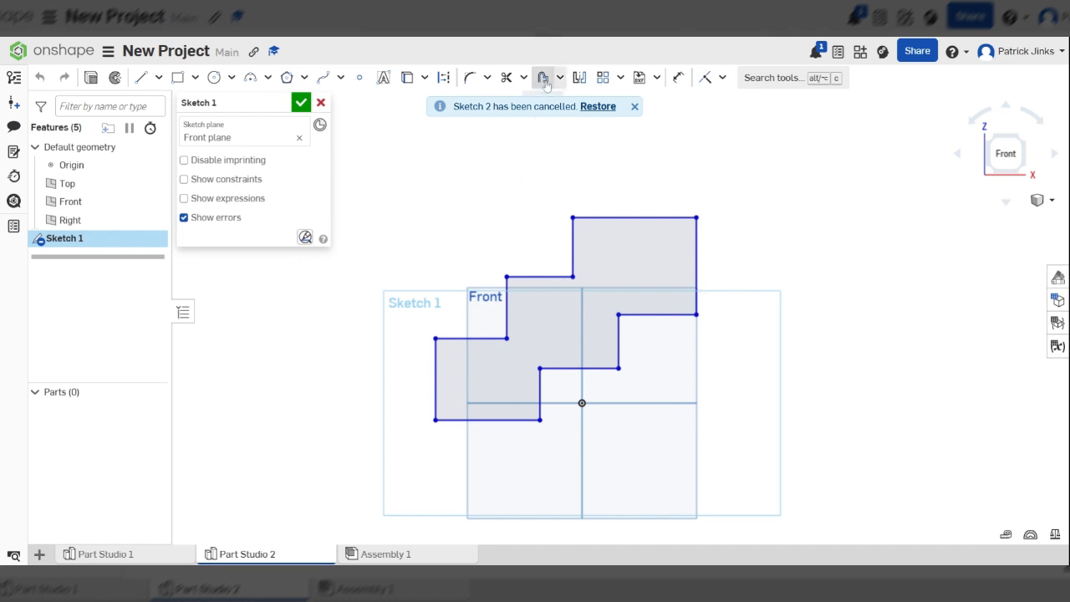
pyautogui.click(634, 108)
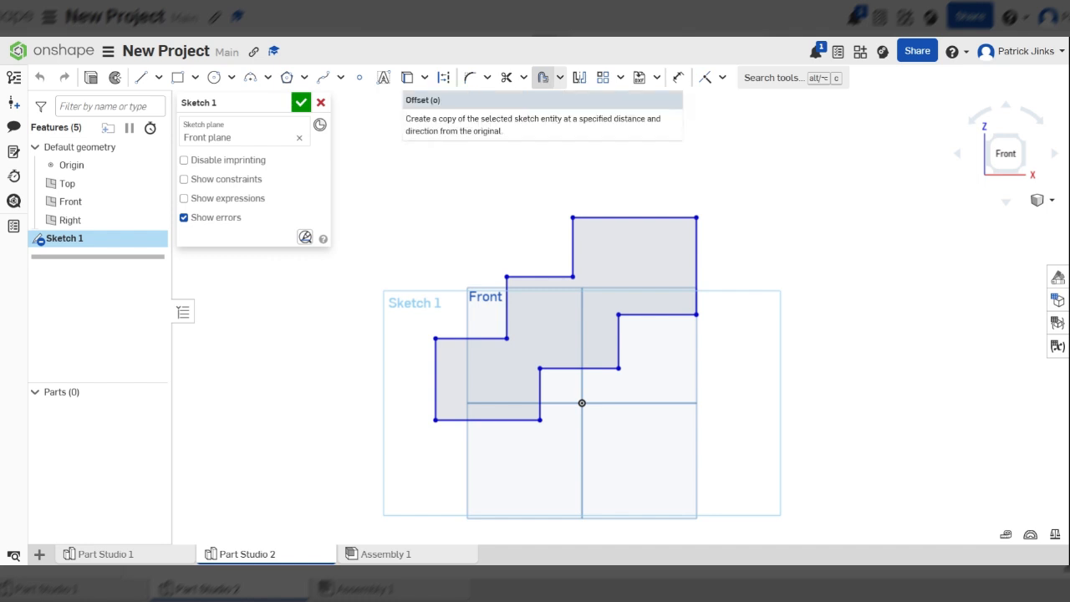
pyautogui.click(544, 78)
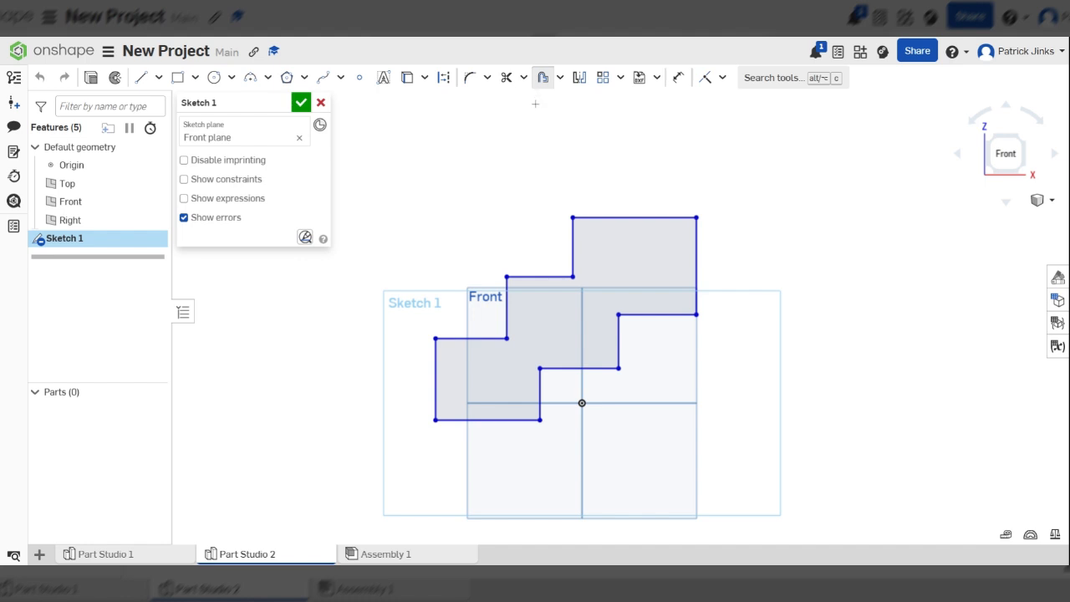
pyautogui.click(571, 244)
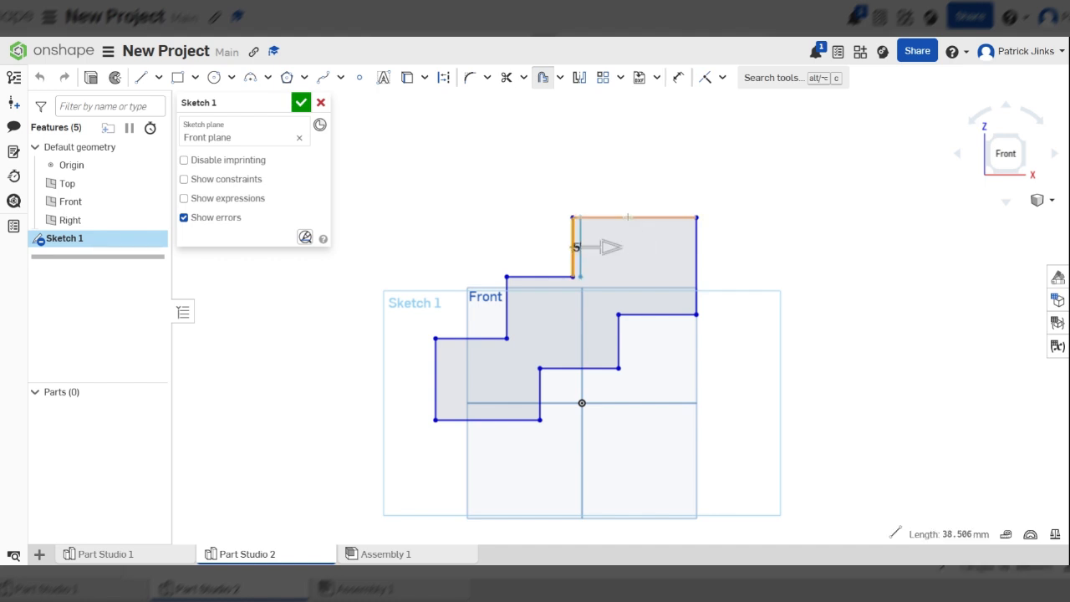
pyautogui.click(635, 218)
pyautogui.click(696, 266)
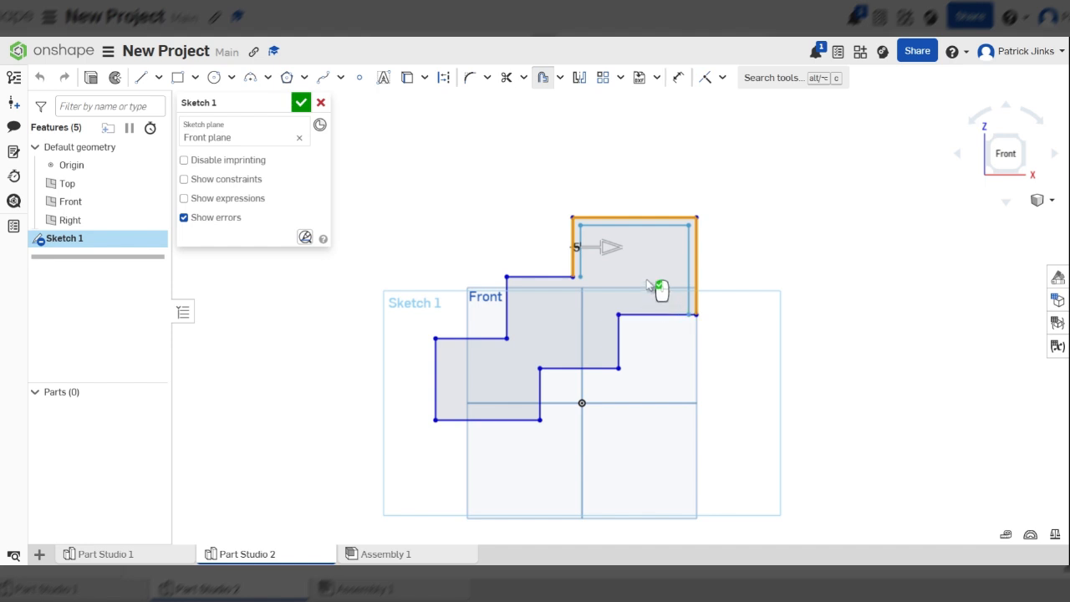
pyautogui.press('Escape')
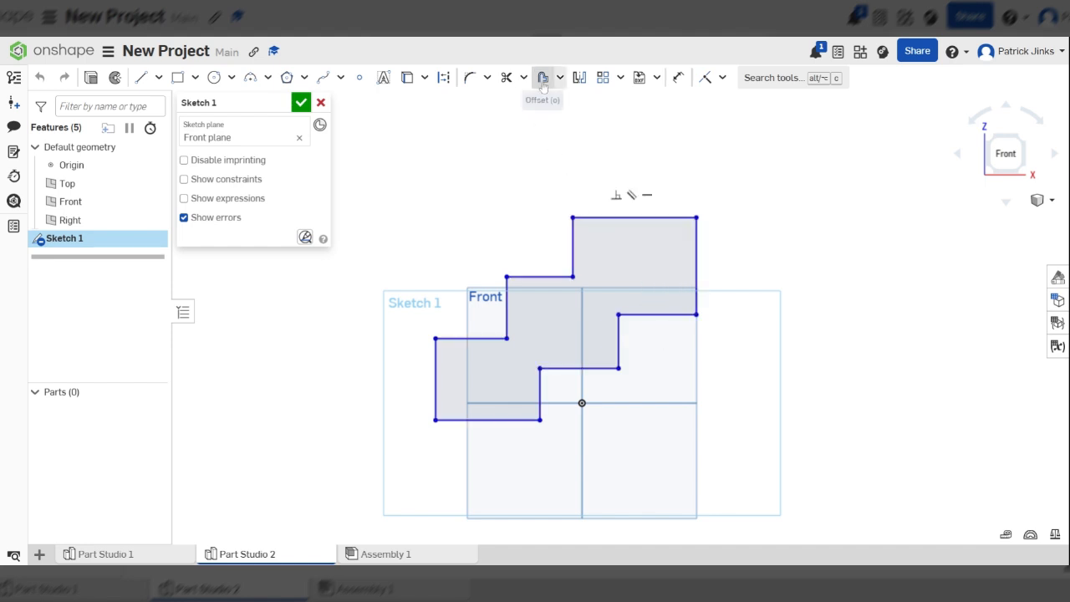
# Offset the entire stepped outline and pull the copy inward to about 7.5 mm.
pyautogui.click(543, 83)
pyautogui.moveTo(782, 154); pyautogui.dragTo(358, 475)
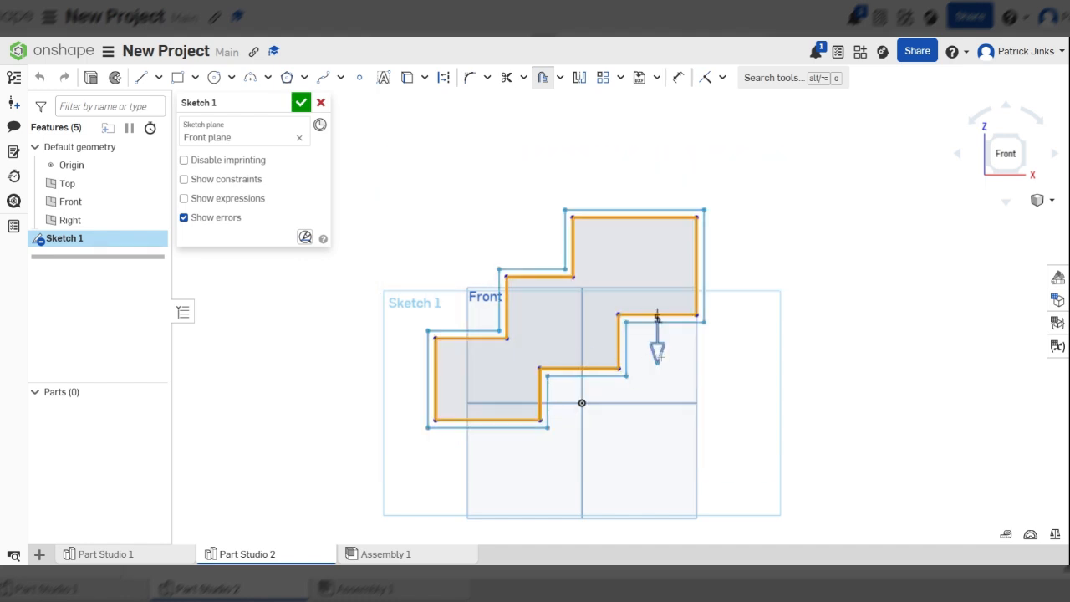
pyautogui.moveTo(657, 318); pyautogui.dragTo(593, 331)
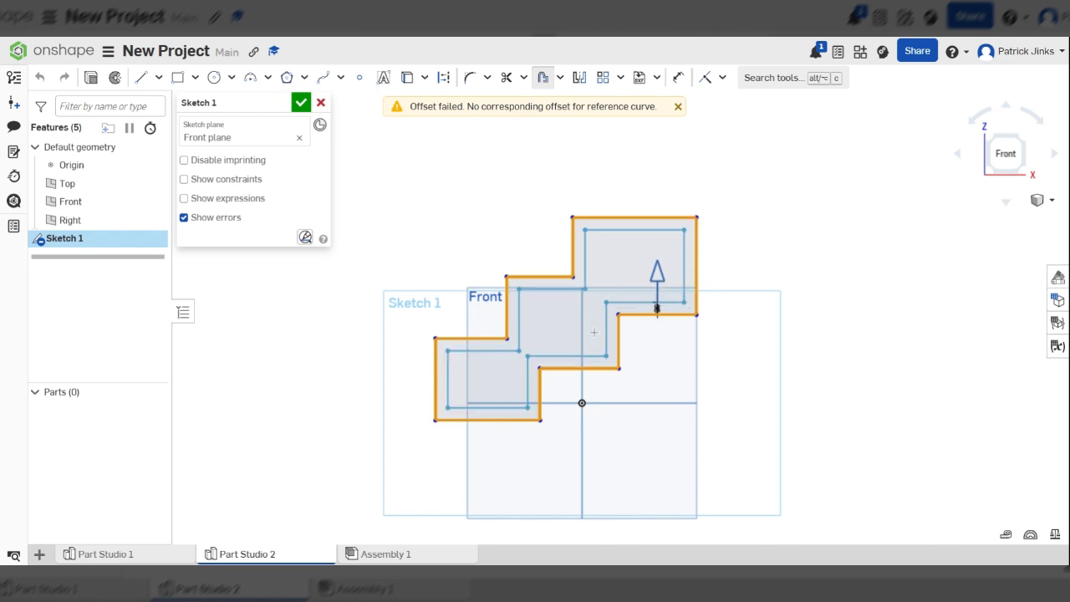
pyautogui.scroll(4, 531, 377)
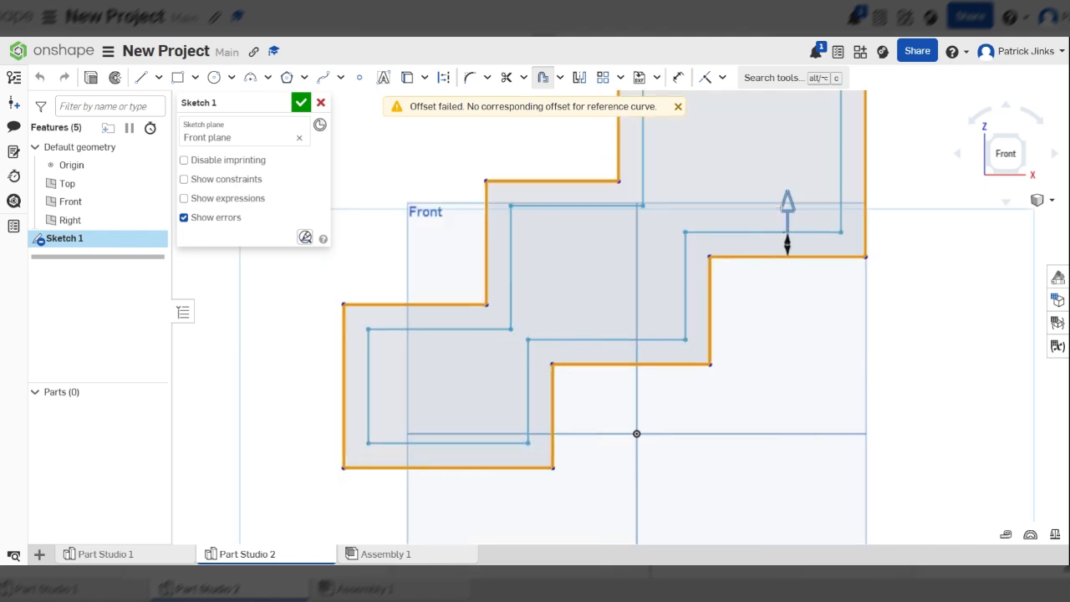
pyautogui.moveTo(787, 202)
pyautogui.mouseDown()
pyautogui.moveTo(760, 197)
pyautogui.moveTo(778, 205)
pyautogui.mouseUp()
pyautogui.scroll(-3, 664, 392)
pyautogui.scroll(1, 736, 280)
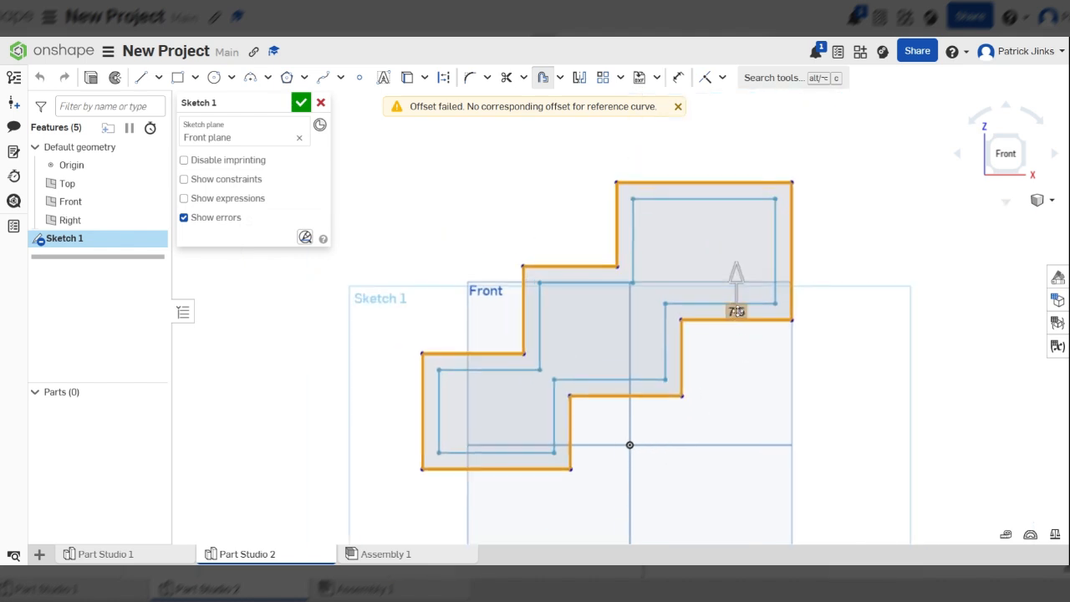
# Set the inward offset distance of the stepped outline to 5 mm and accept it.
pyautogui.doubleClick(735, 311)
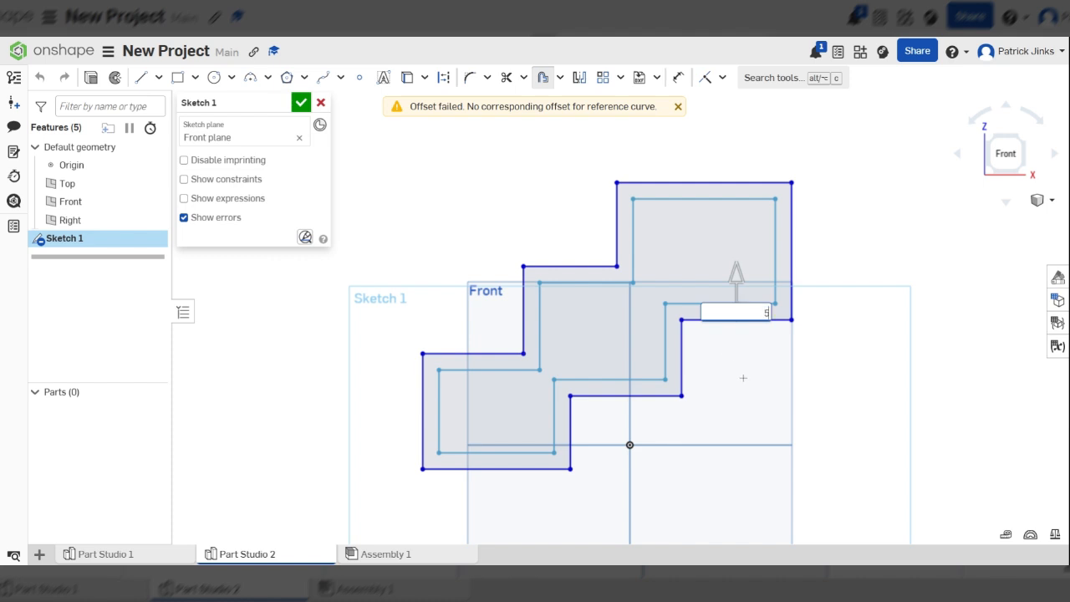
pyautogui.write('5')
pyautogui.press('Return')
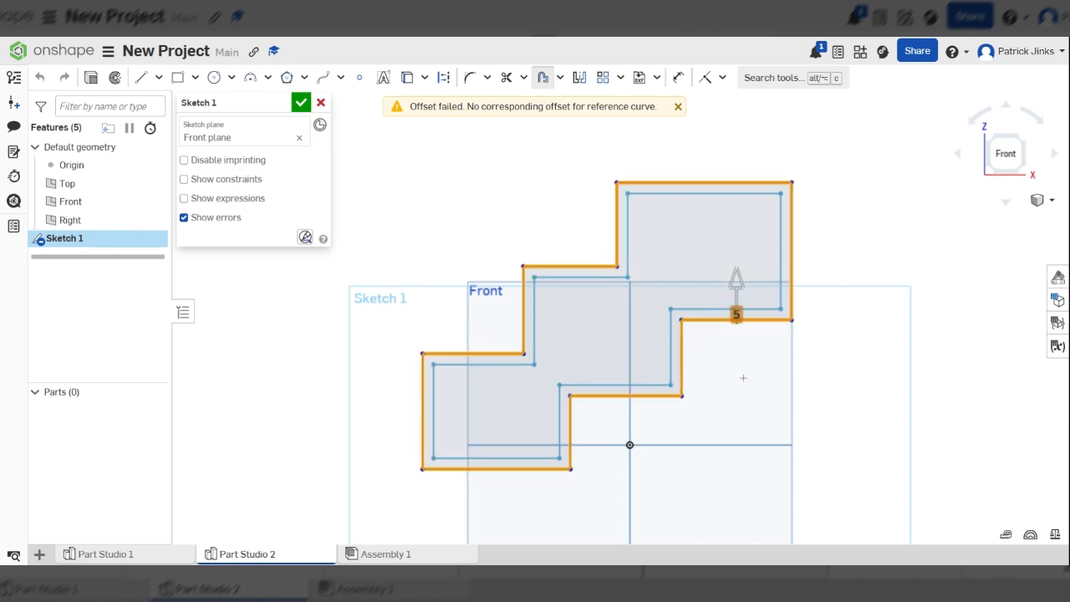
pyautogui.click(860, 232)
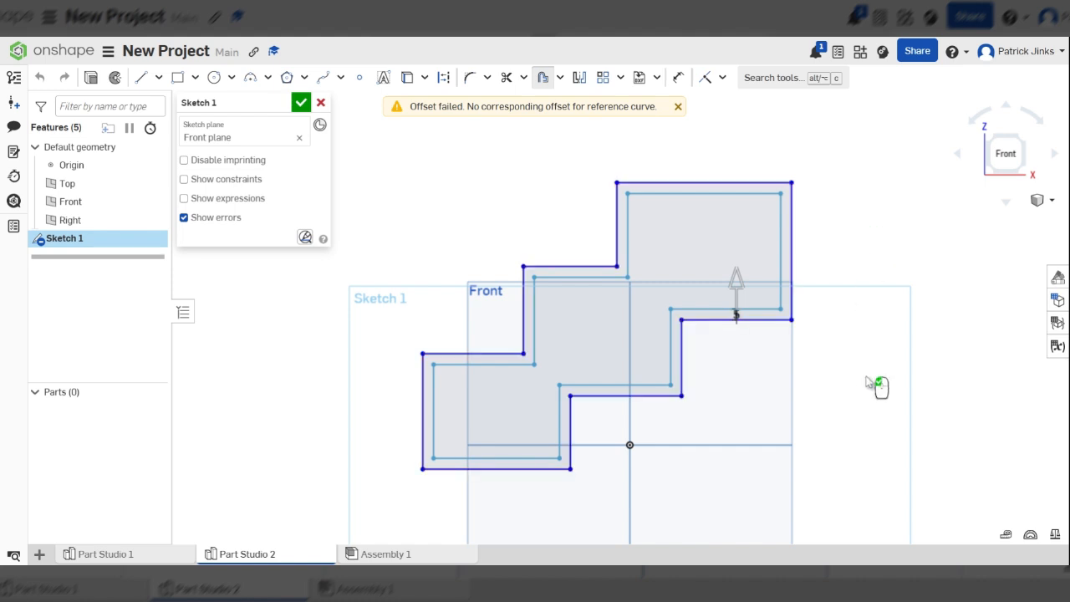
pyautogui.click(885, 234)
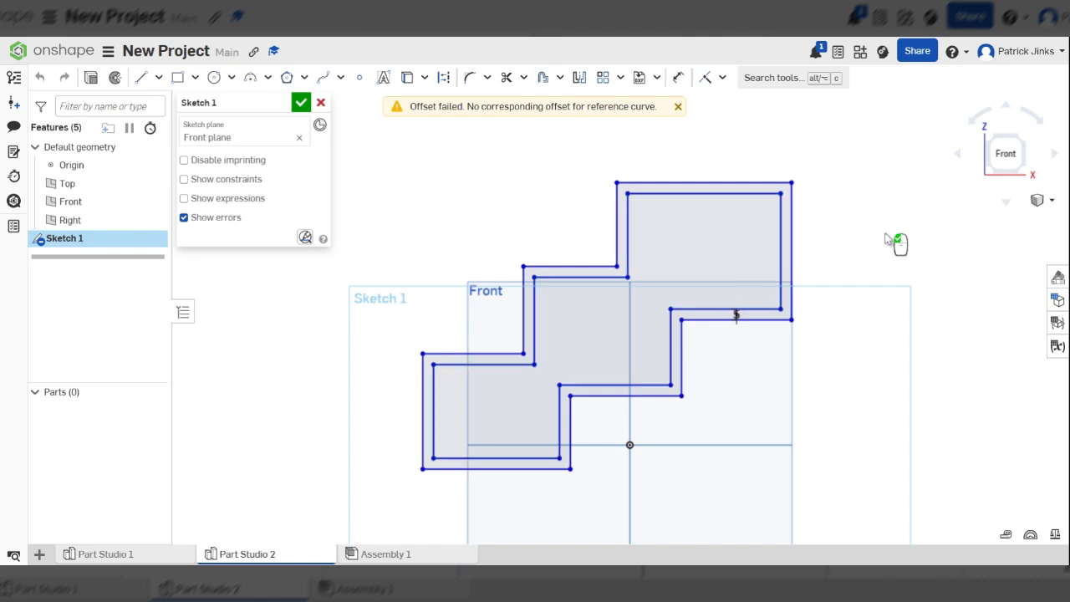
# Extrude only the narrow band between the two stepped outlines as a new hollow solid.
pyautogui.moveTo(869, 302); pyautogui.dragTo(841, 305, button='middle')
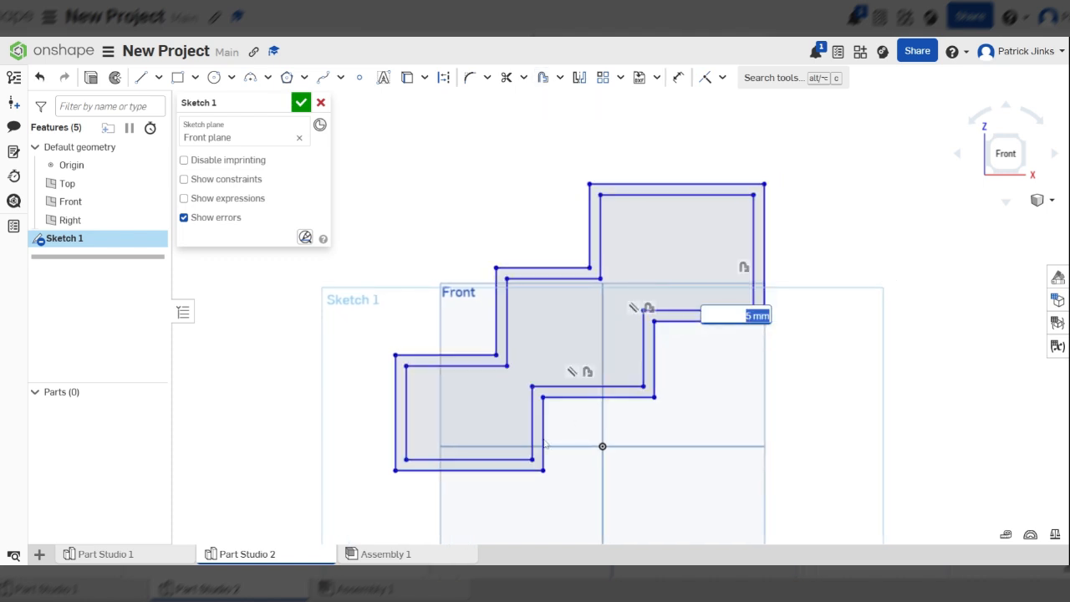
pyautogui.moveTo(633, 264); pyautogui.dragTo(599, 270, button='right')
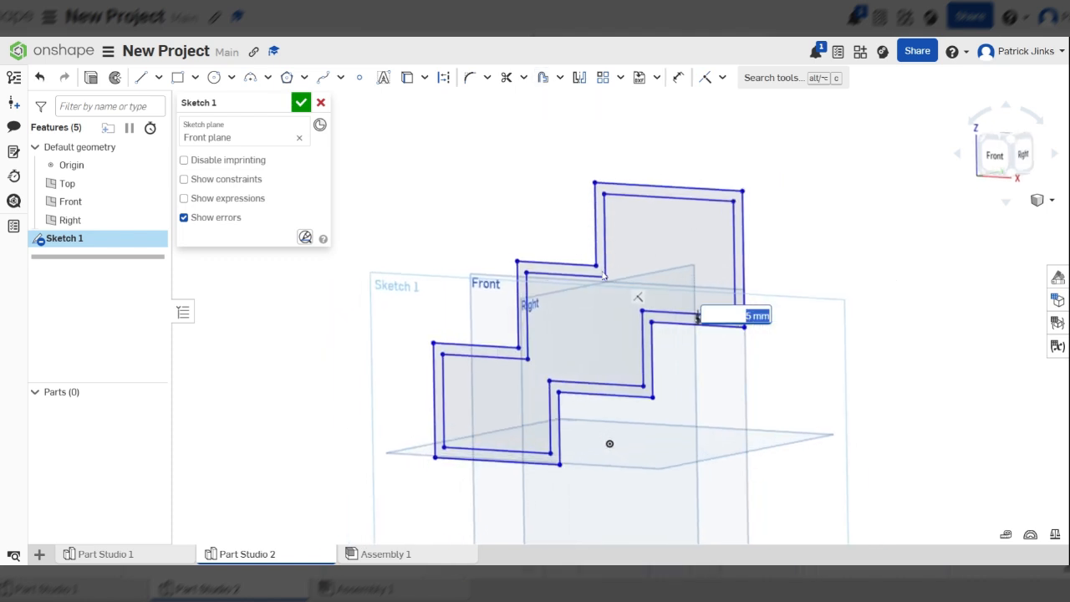
pyautogui.click(91, 76)
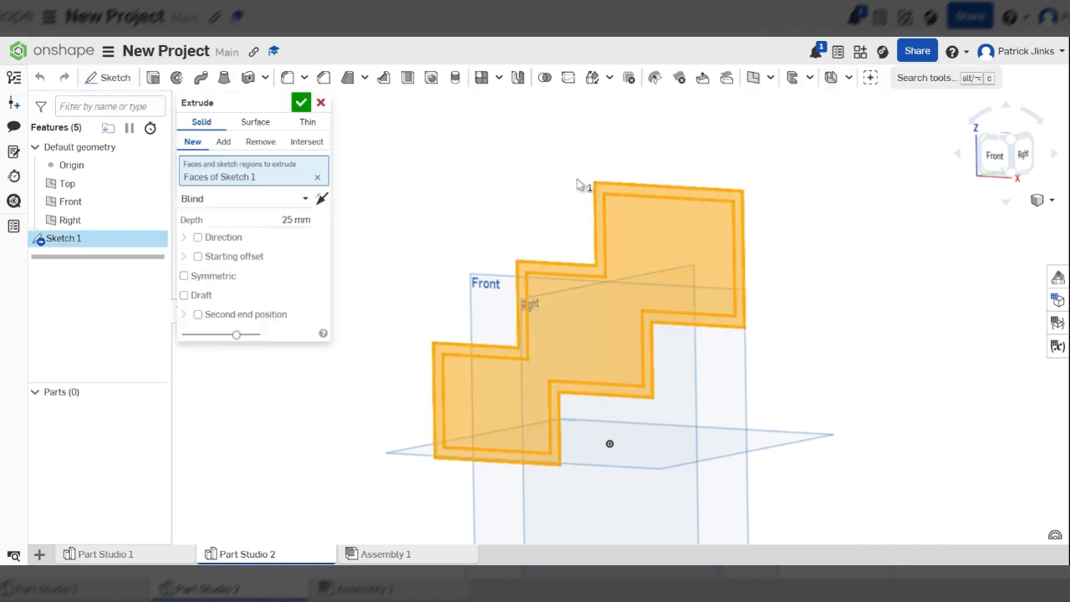
pyautogui.moveTo(669, 286); pyautogui.dragTo(692, 286, button='right')
pyautogui.moveTo(557, 333); pyautogui.dragTo(520, 349)
pyautogui.moveTo(741, 351); pyautogui.dragTo(761, 370, button='right')
pyautogui.click(300, 102)
pyautogui.scroll(-3, 715, 342)
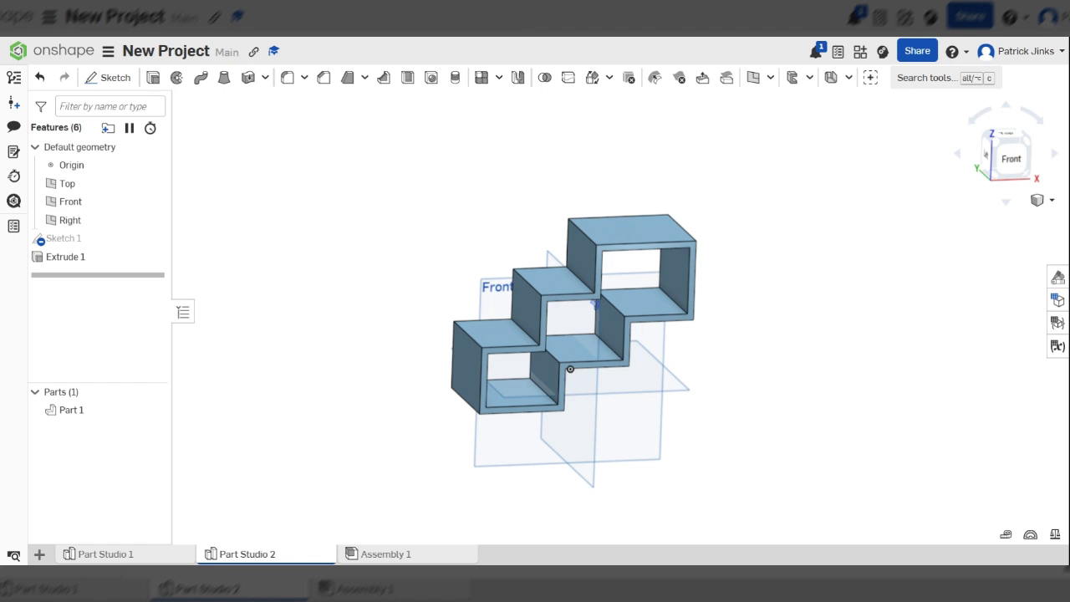
# Start a new sketch on the front face of the hollow stepped frame.
pyautogui.click(111, 77)
pyautogui.scroll(10, 544, 267)
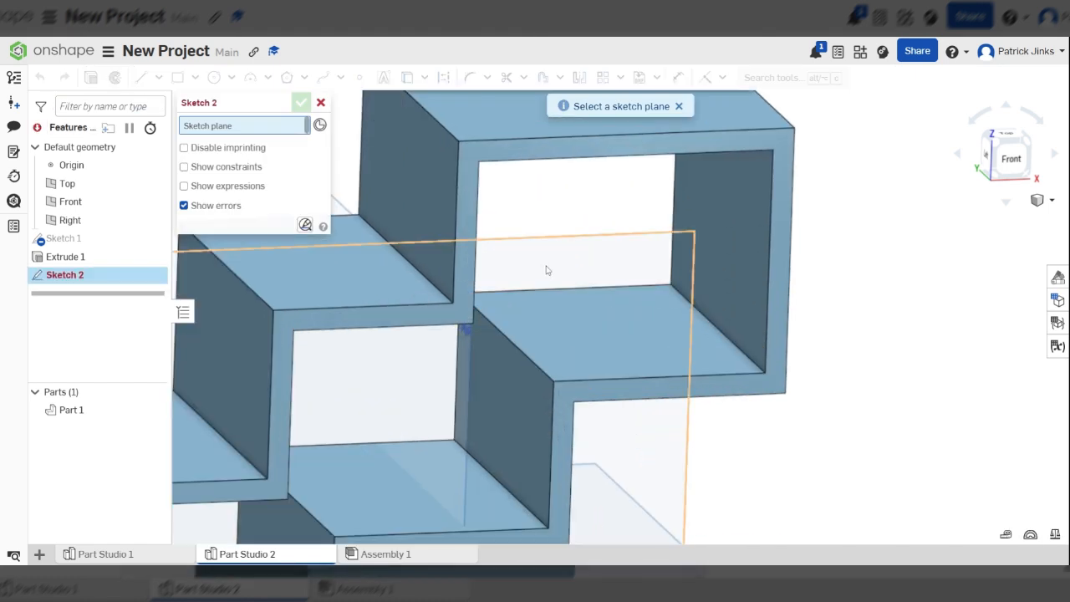
pyautogui.click(449, 278)
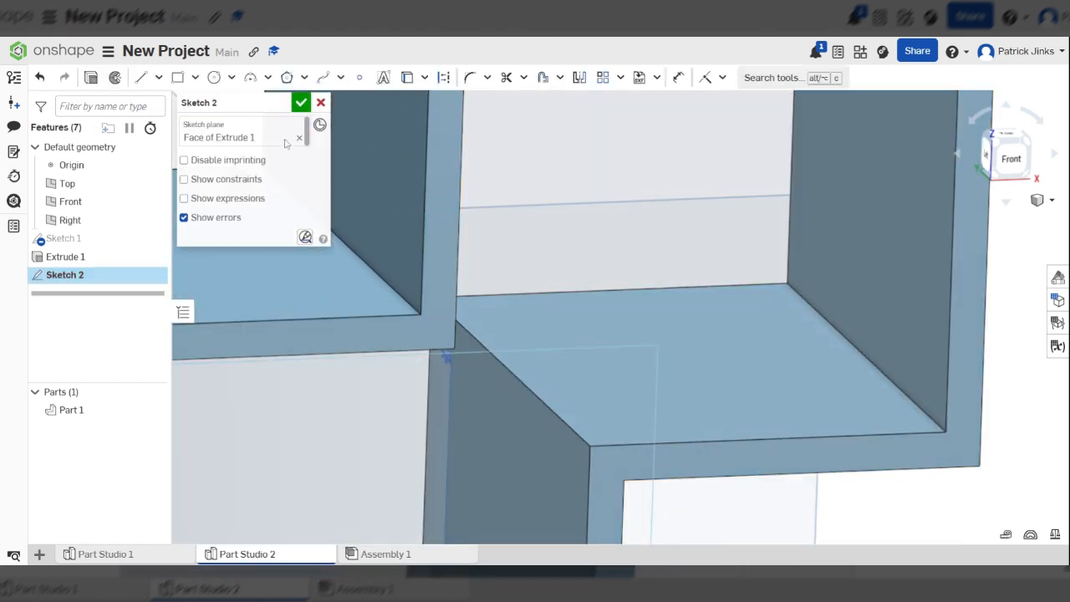
pyautogui.scroll(-3, 376, 109)
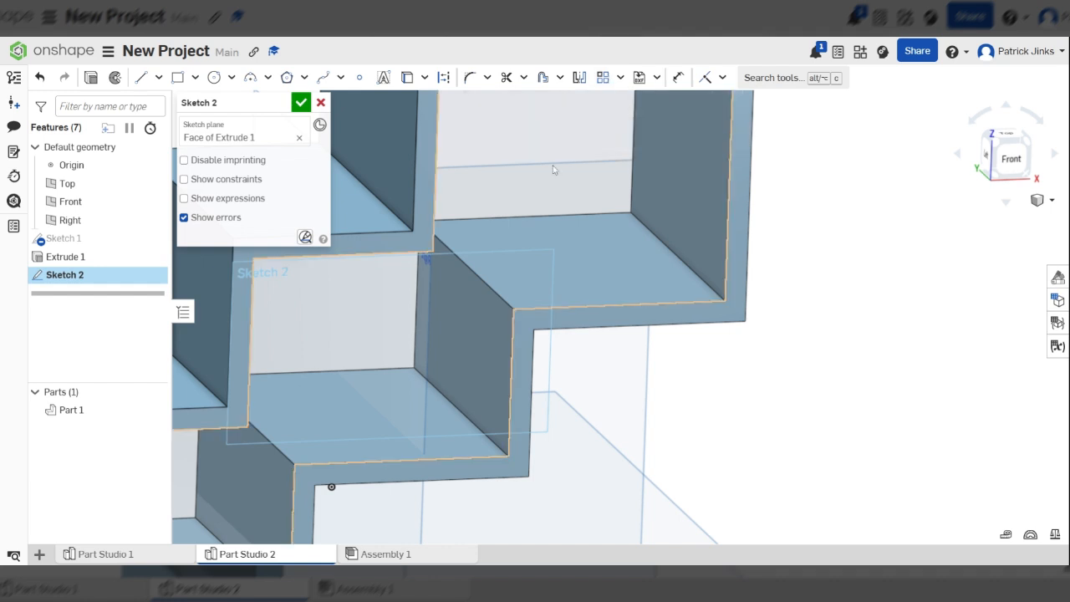
pyautogui.scroll(-3, 610, 234)
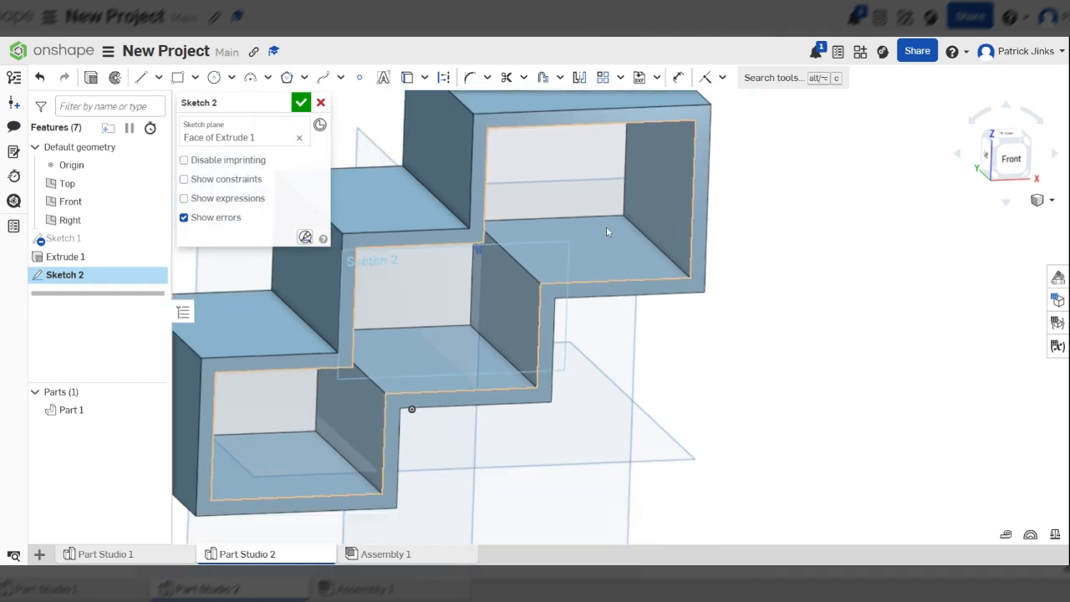
pyautogui.scroll(-4, 606, 225)
pyautogui.scroll(3, 499, 167)
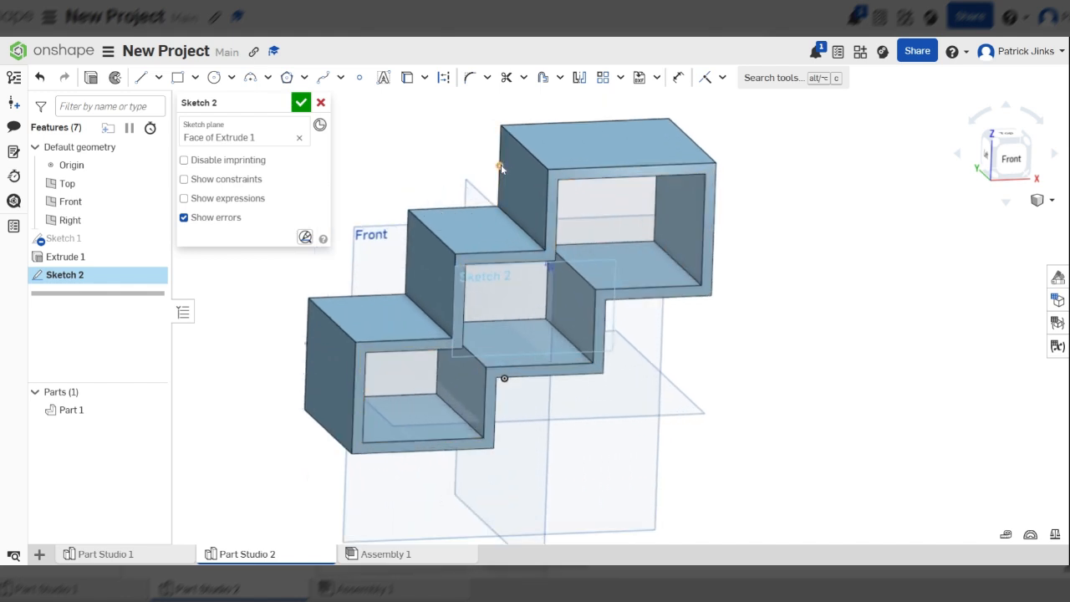